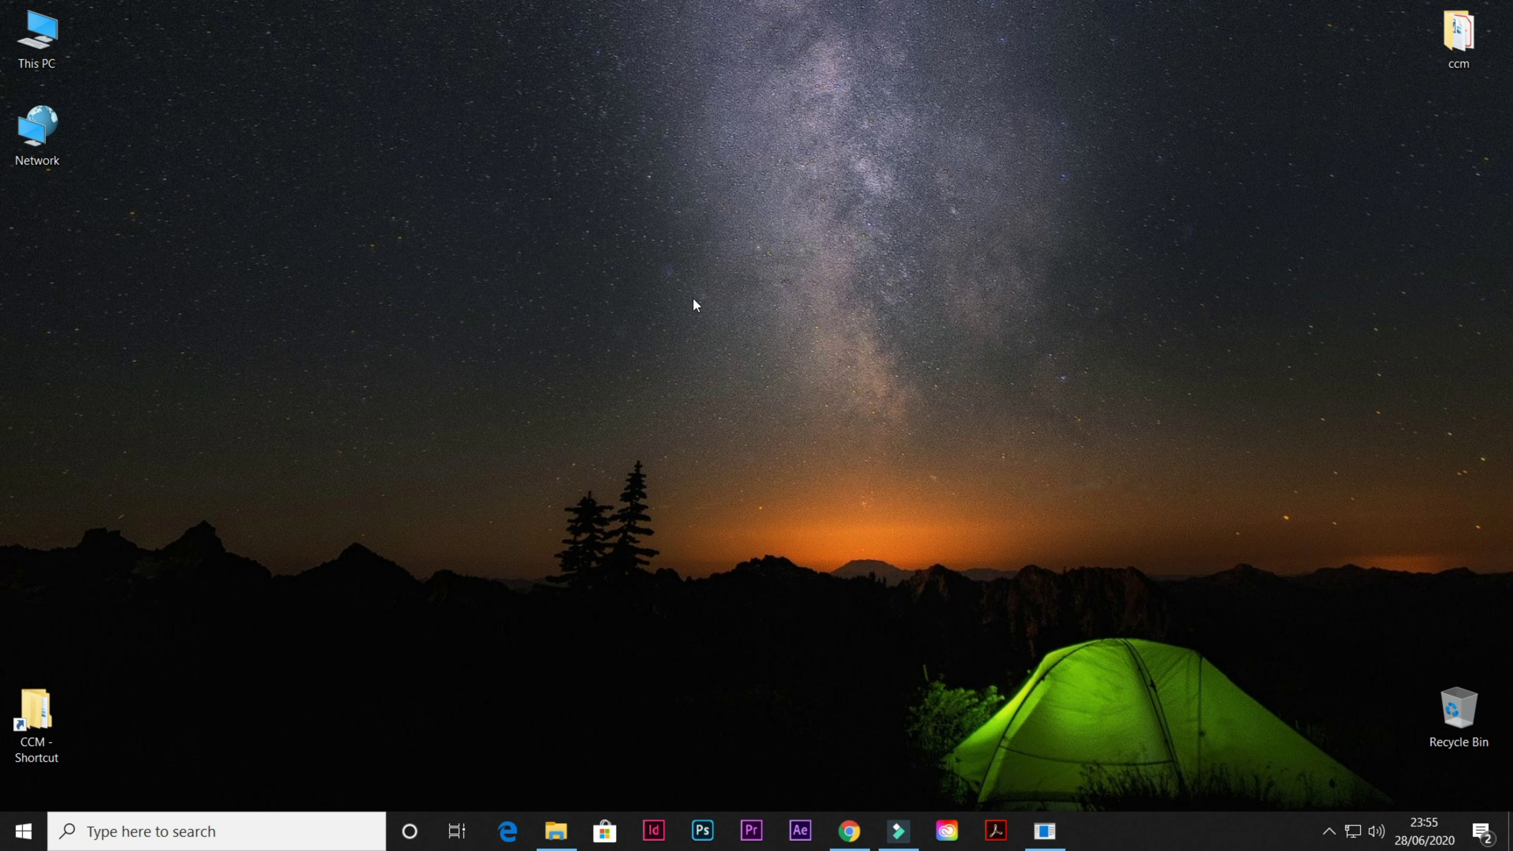
Step: Switch to the Filmora project and place the playhead at 00:00:17:16 on the timeline
click(898, 830)
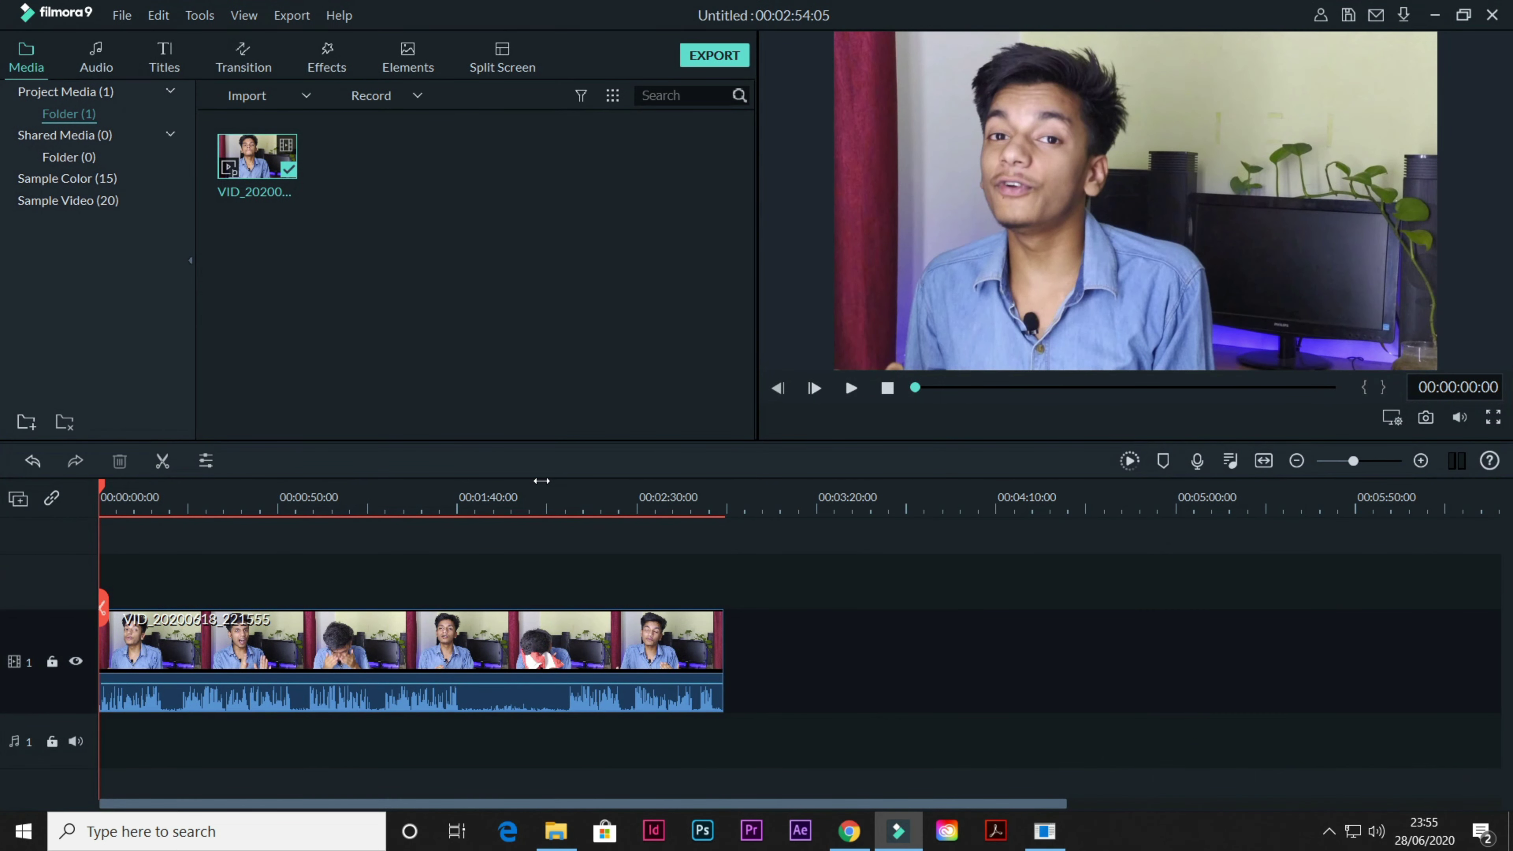
click(169, 503)
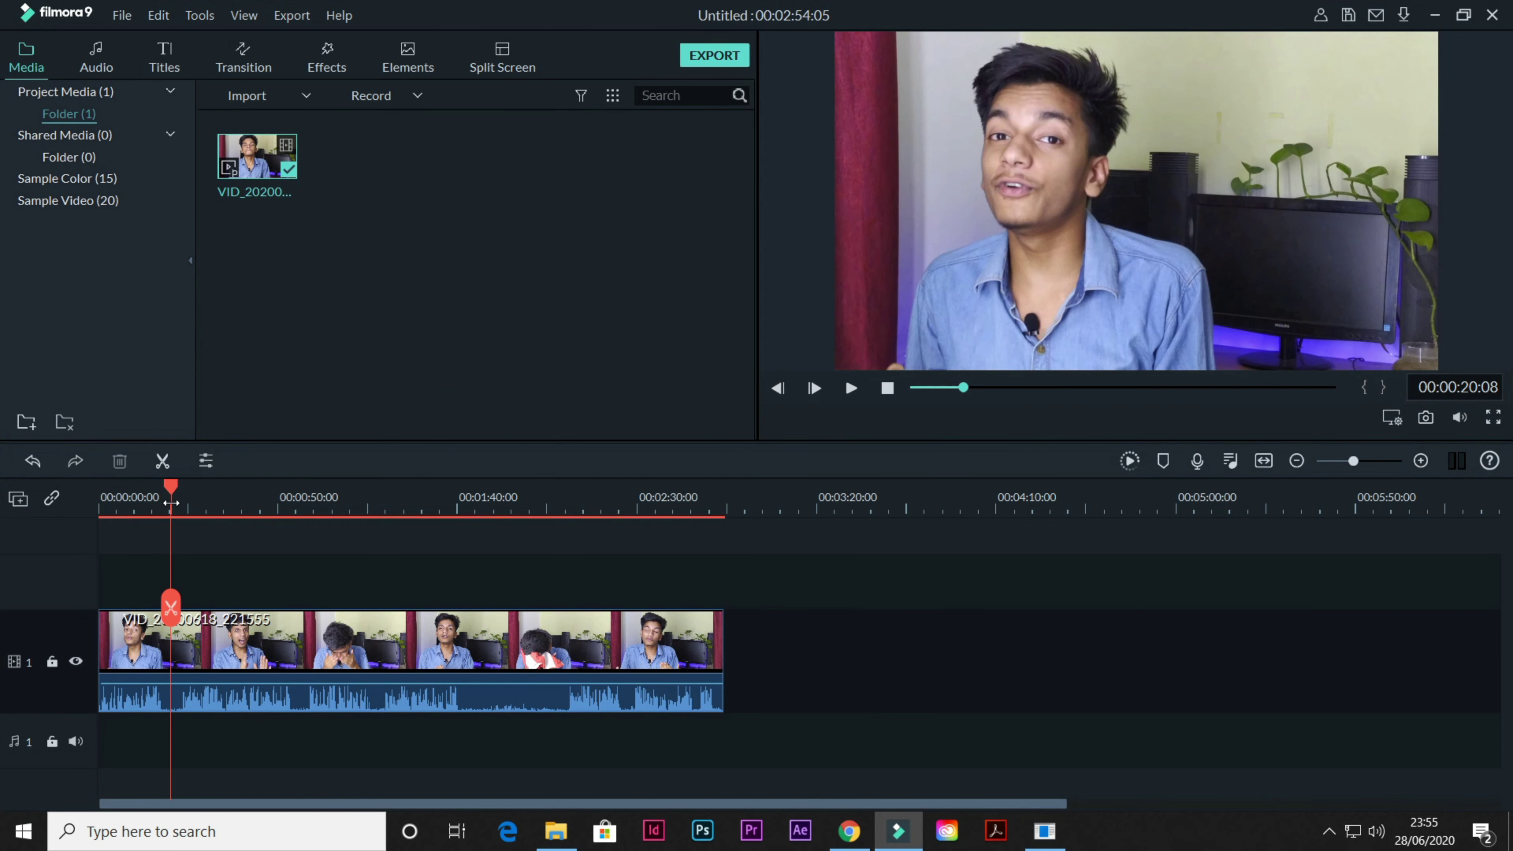
click(186, 498)
drag(187, 498, 160, 502)
Step: Split the video clip at 00:00:17:16 and again at 00:00:23:17, and delete the section between the two cuts
right_click(198, 640)
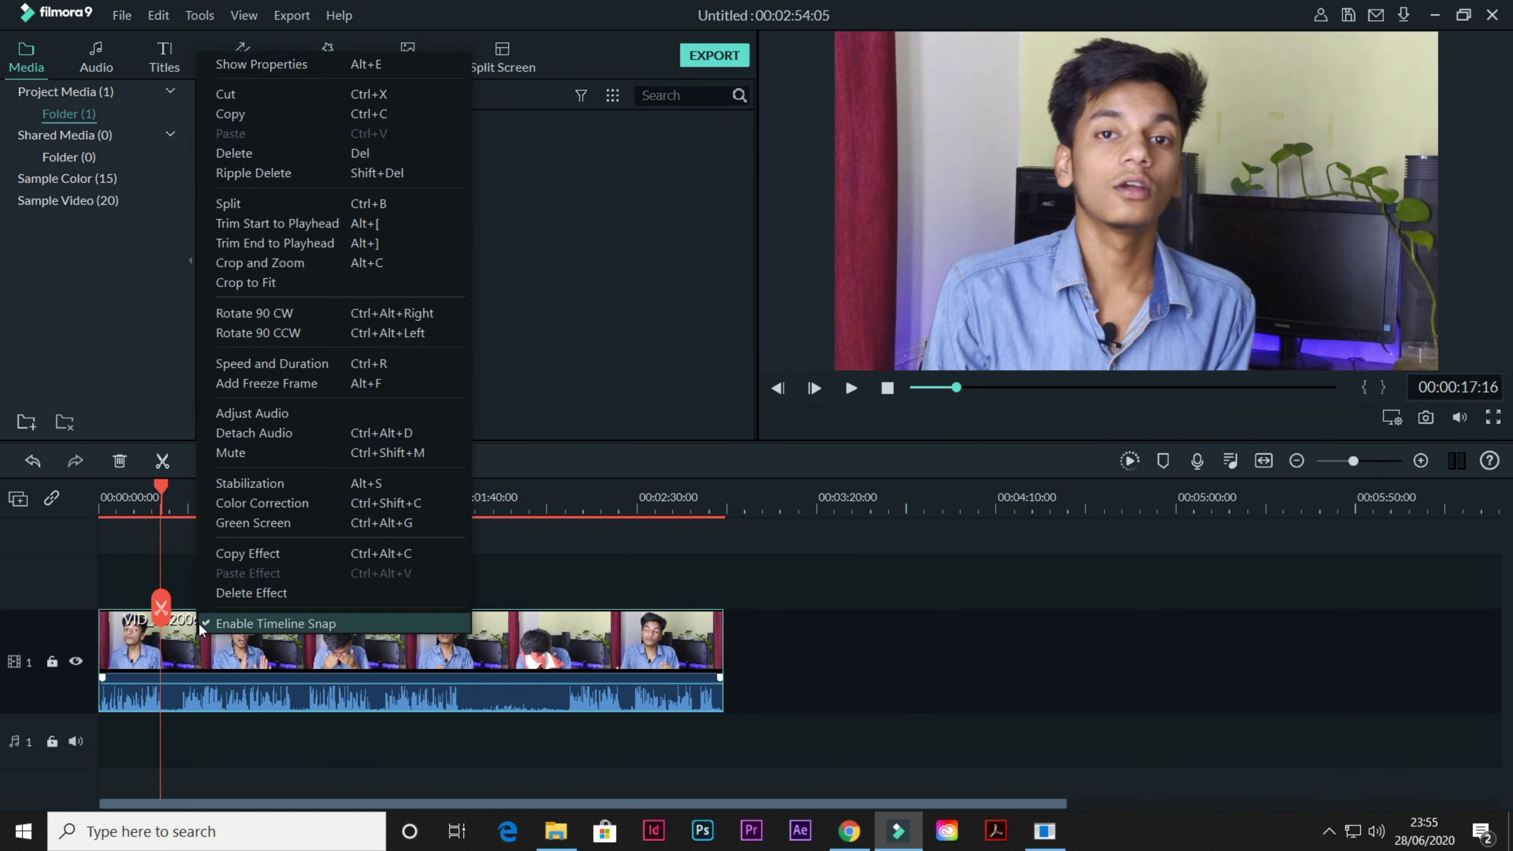
click(244, 207)
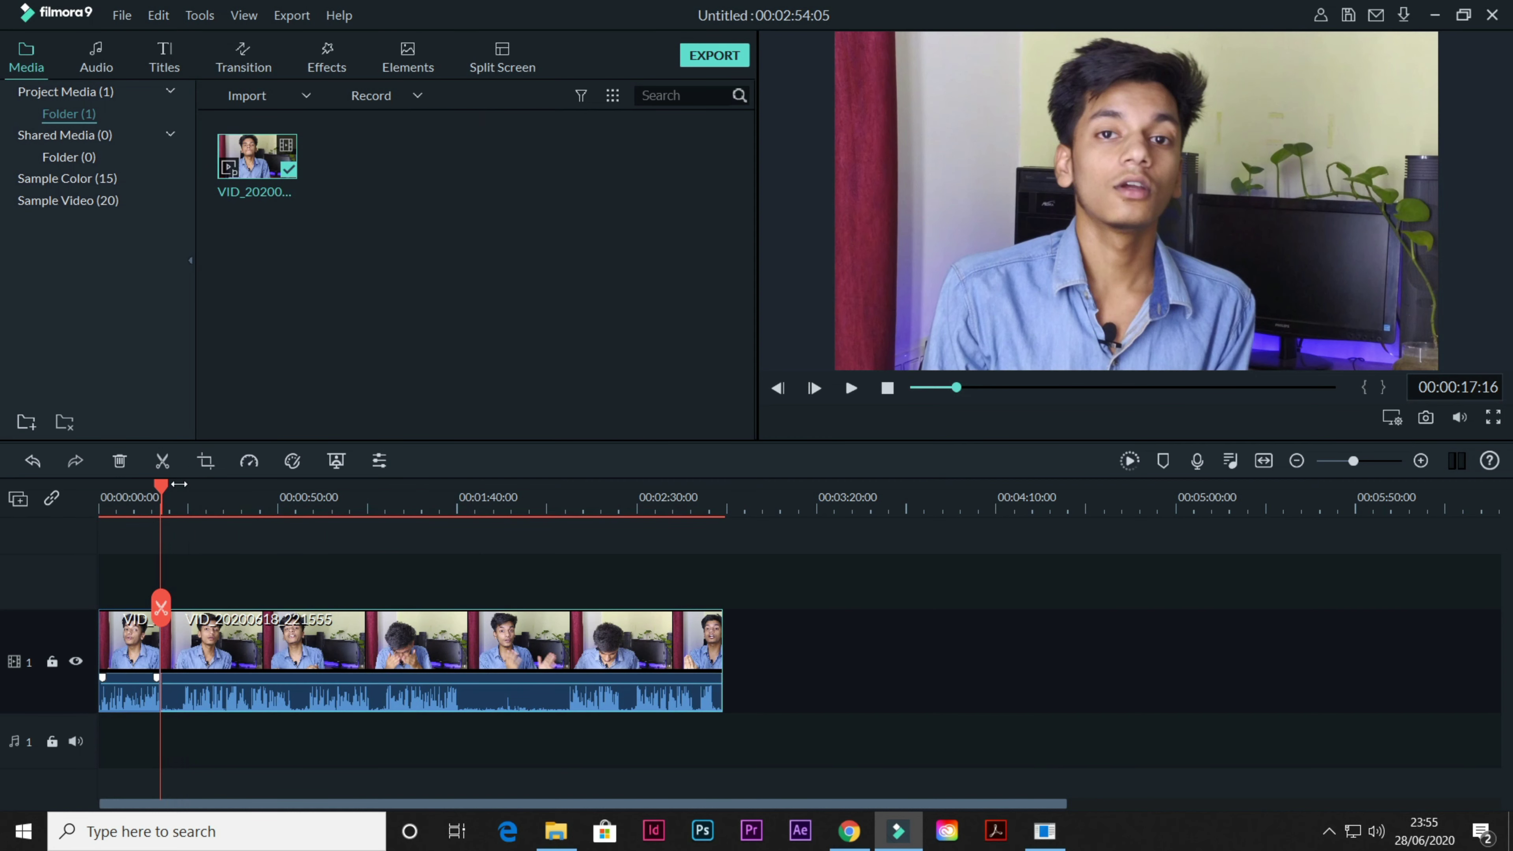
drag(161, 598, 182, 600)
right_click(213, 628)
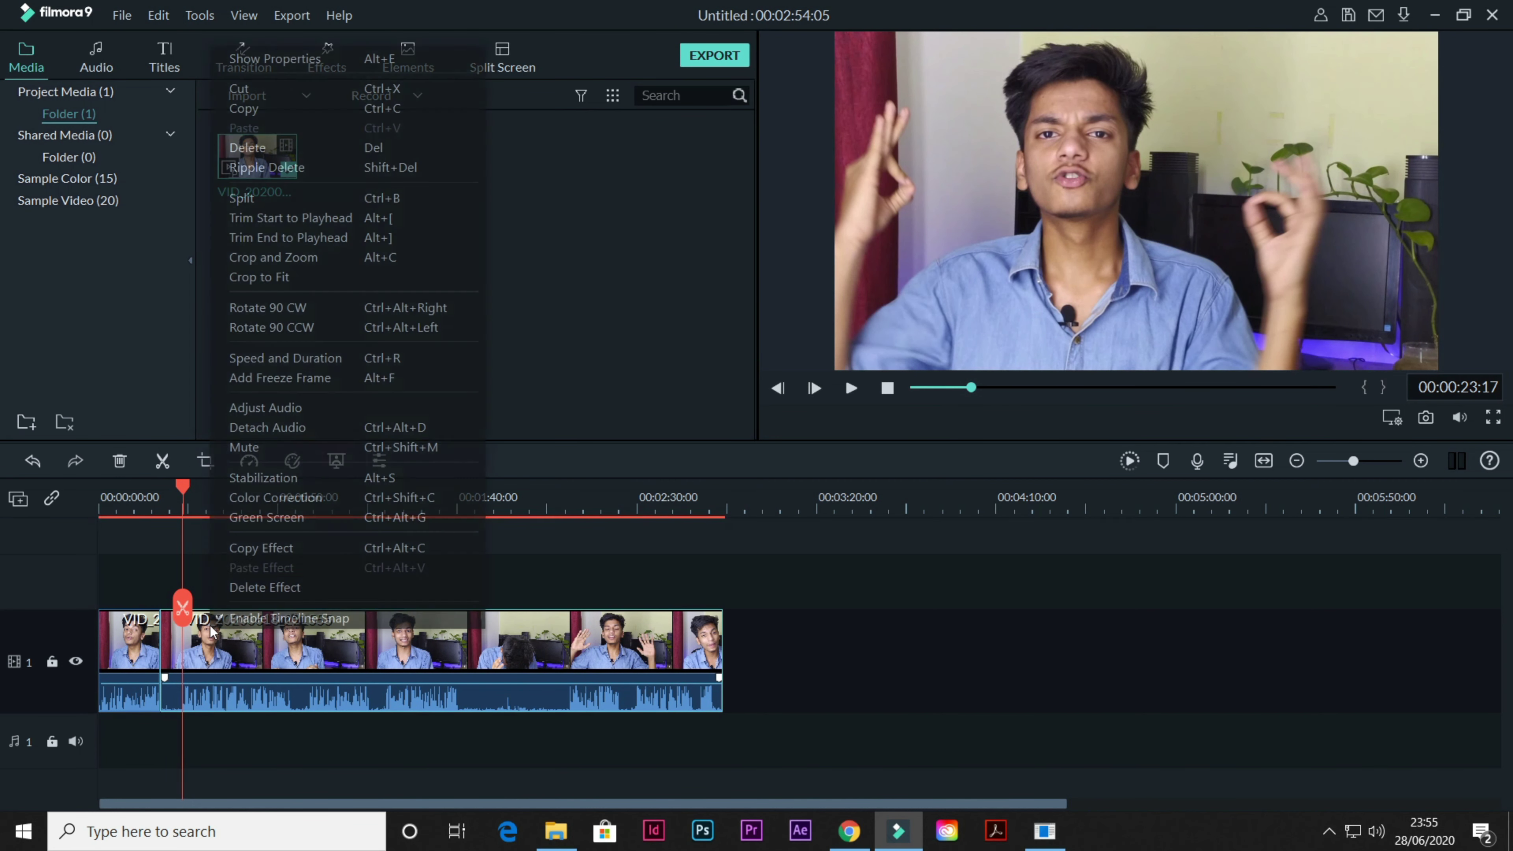
click(247, 207)
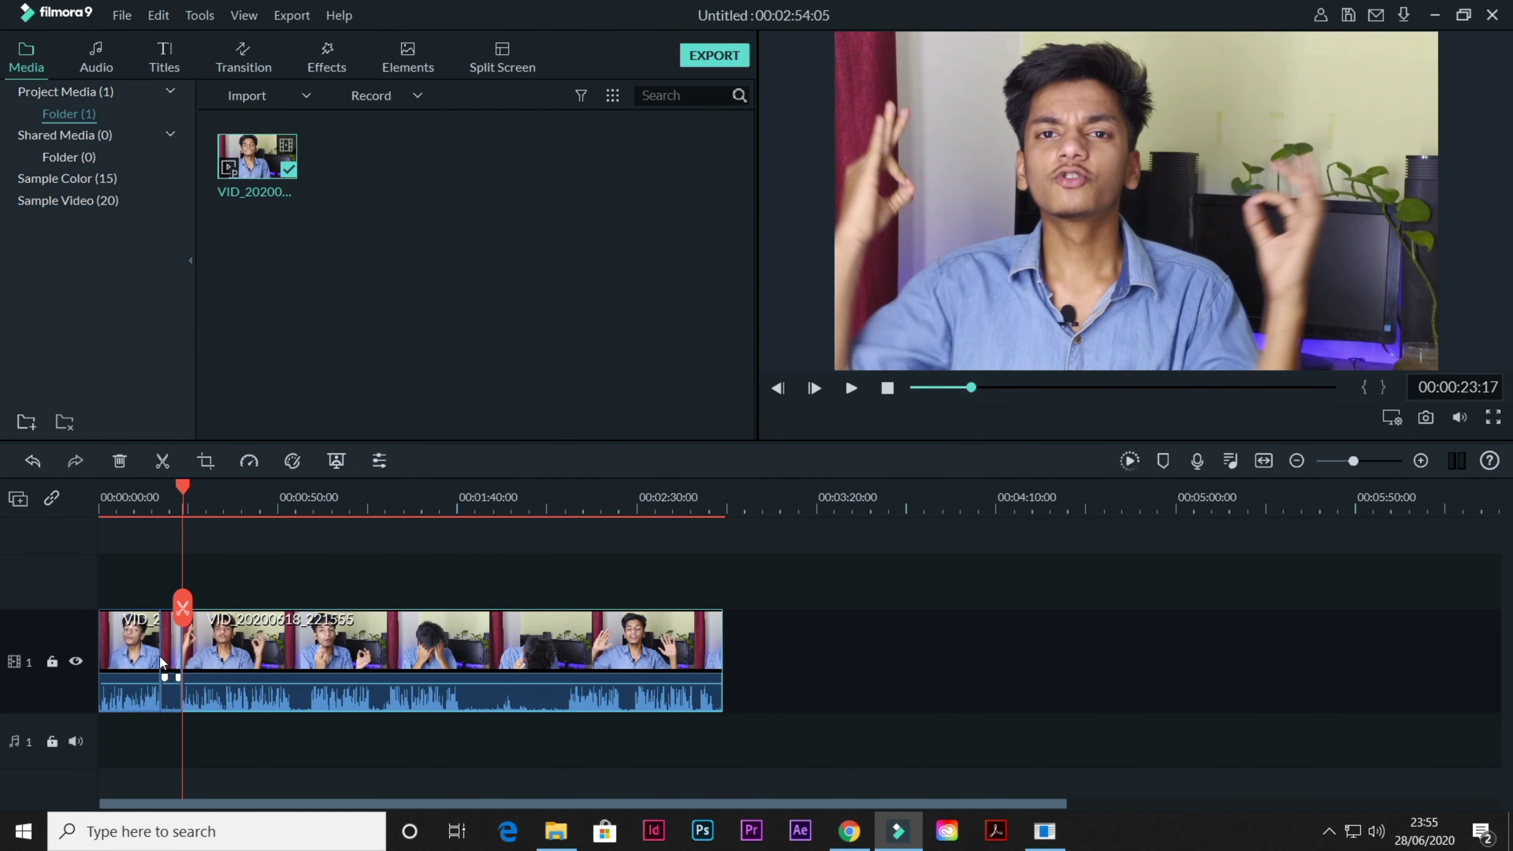
key(Delete)
drag(249, 658, 292, 649)
Step: Undo the deletion and both splits, and reposition the playhead at 00:00:16:29
key(ctrl+z)
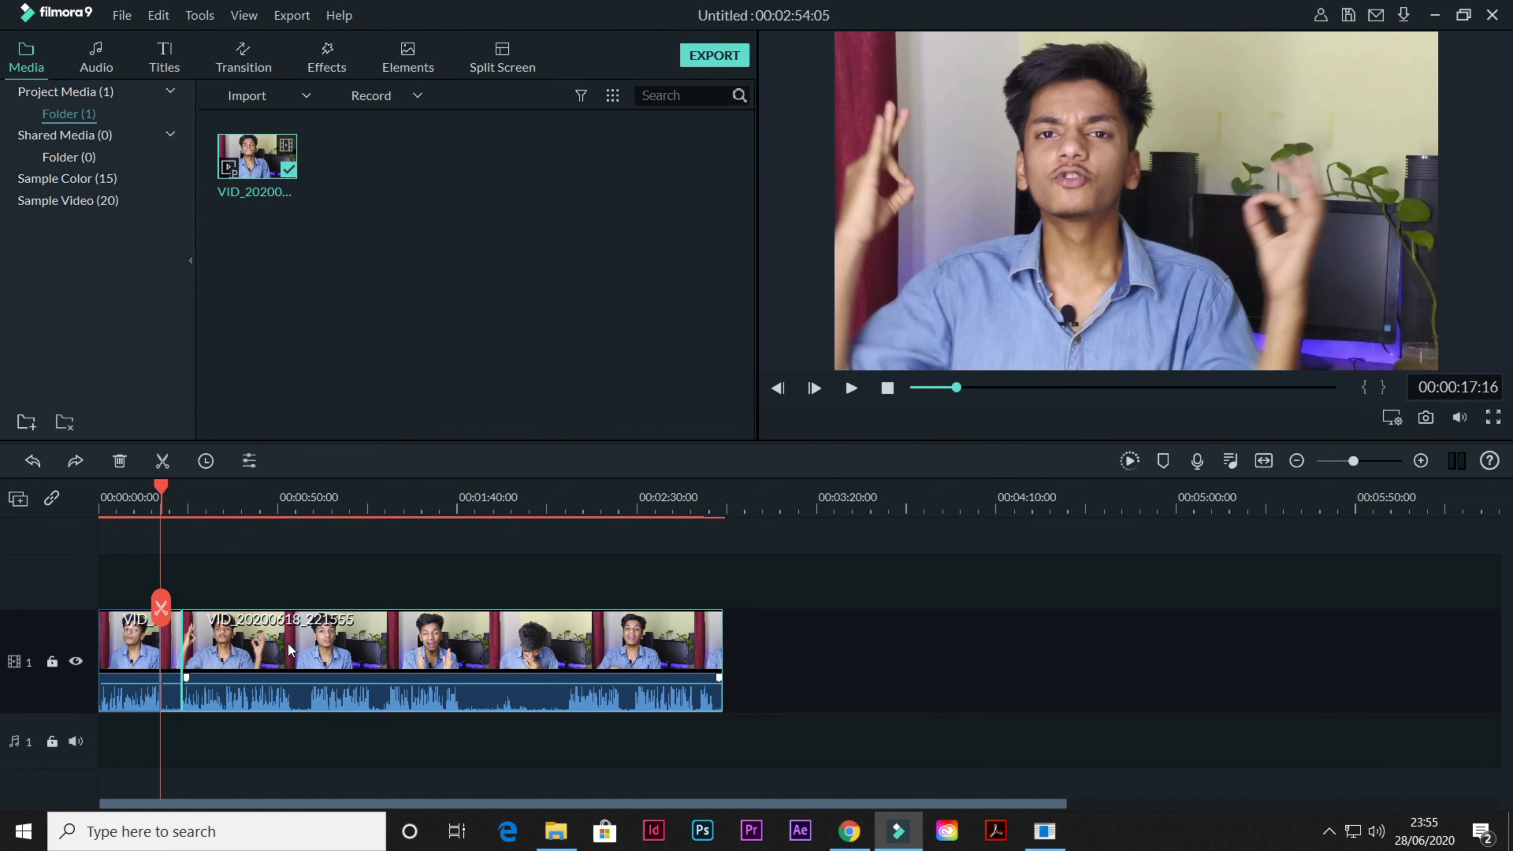
key(ctrl+z)
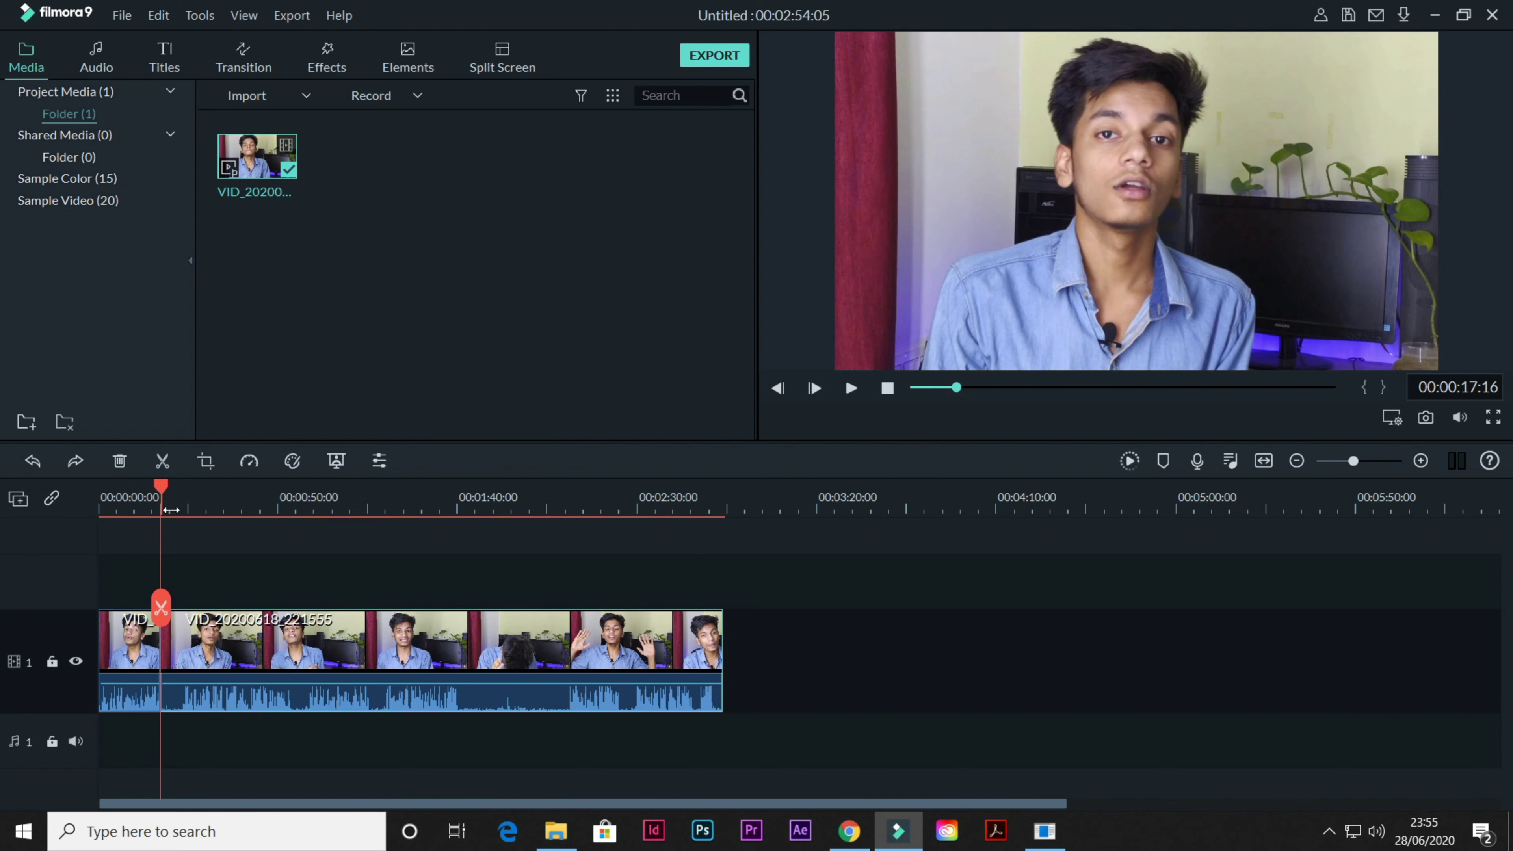
drag(161, 486, 159, 495)
key(ctrl+z)
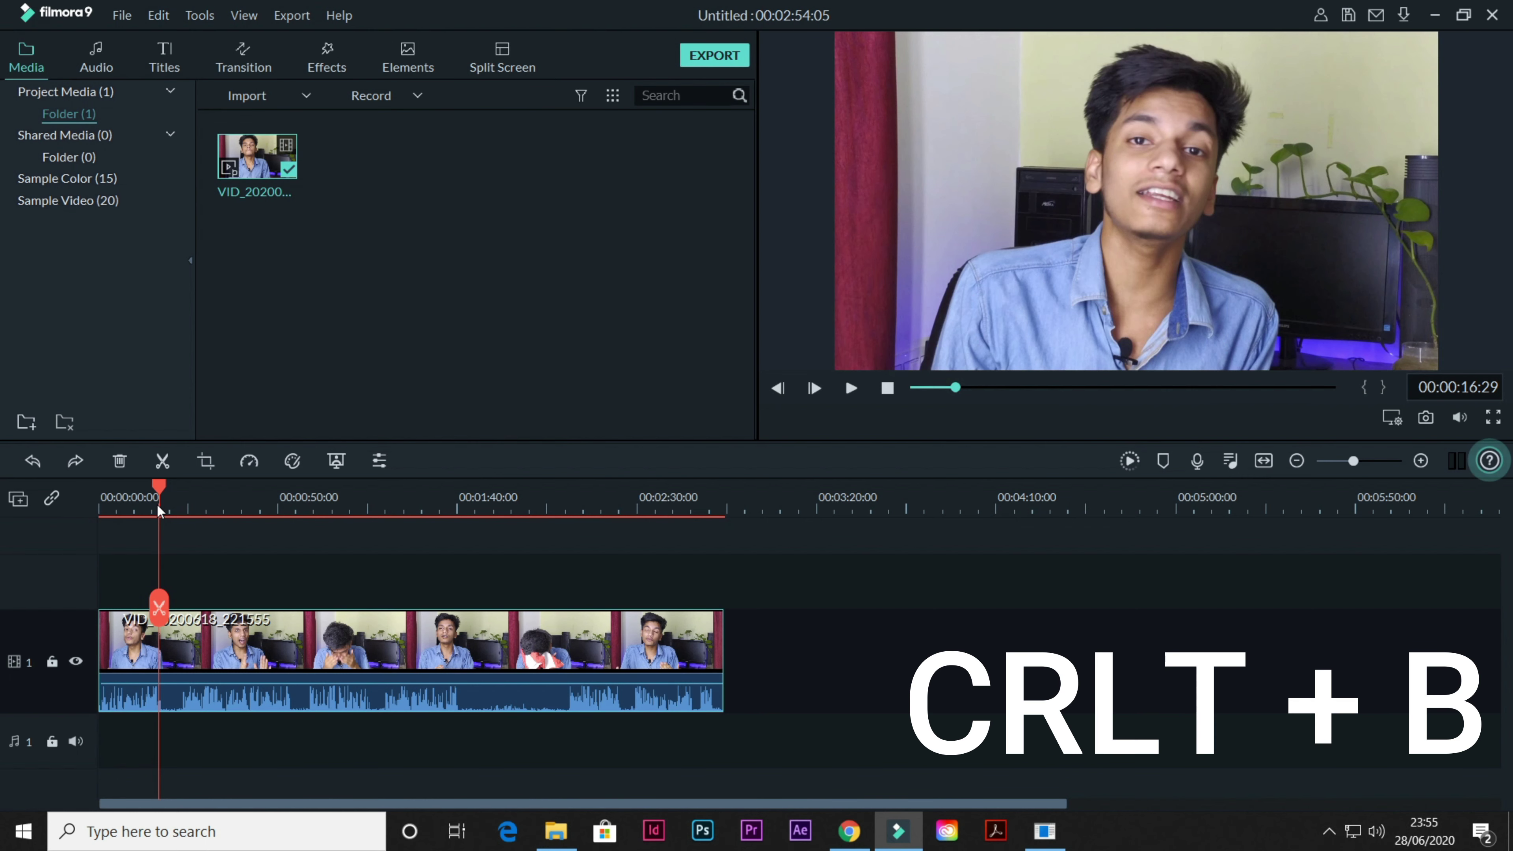
Step: Cut out the silent section by splitting the clip at 00:00:16:29 and 00:00:23:26 and deleting the piece between
key(ctrl+b)
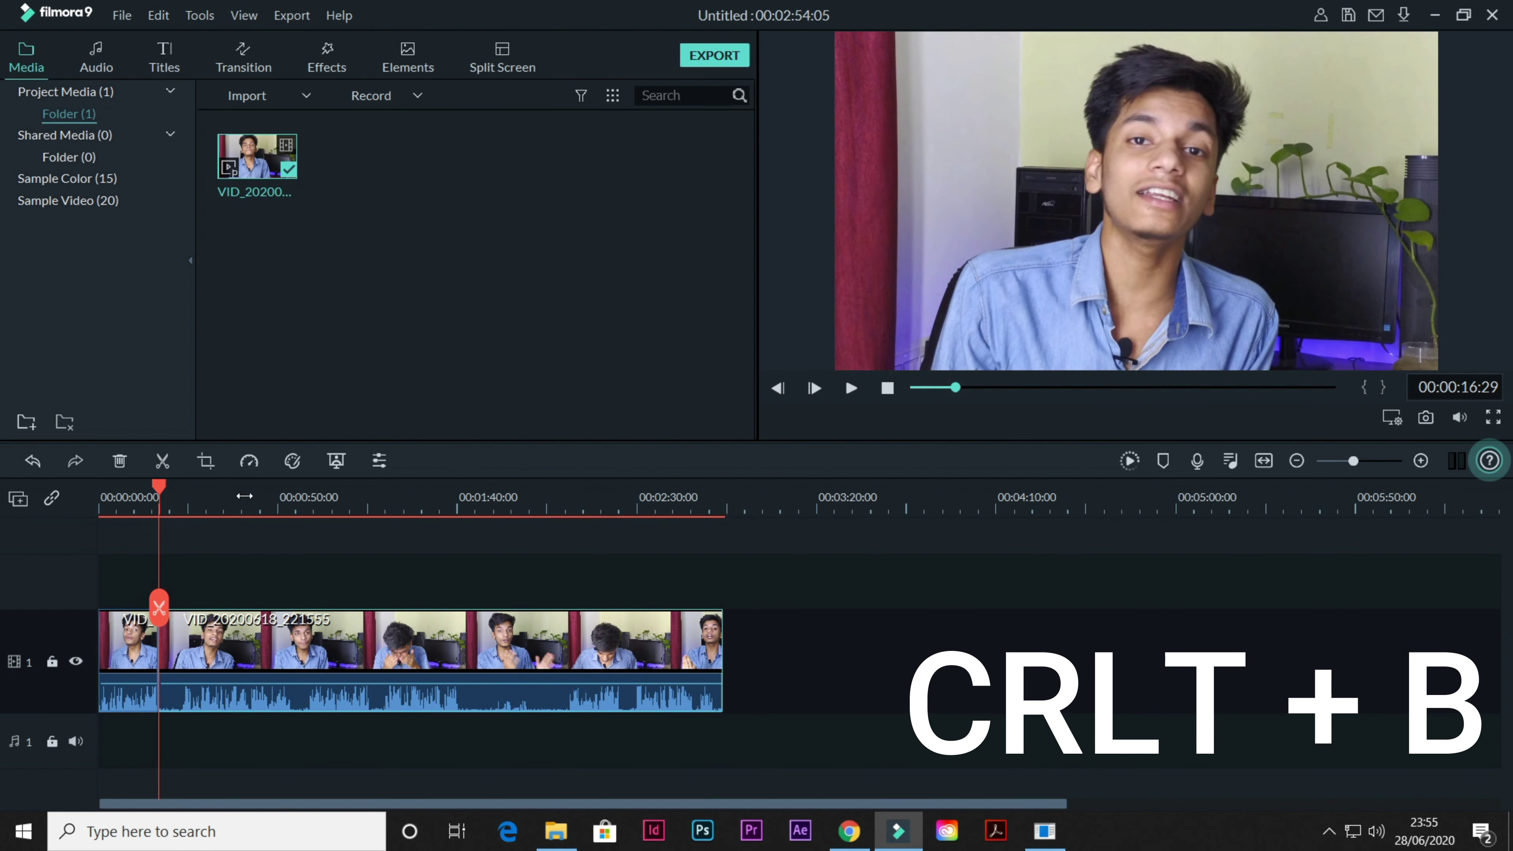
key(ctrl+equal)
click(289, 502)
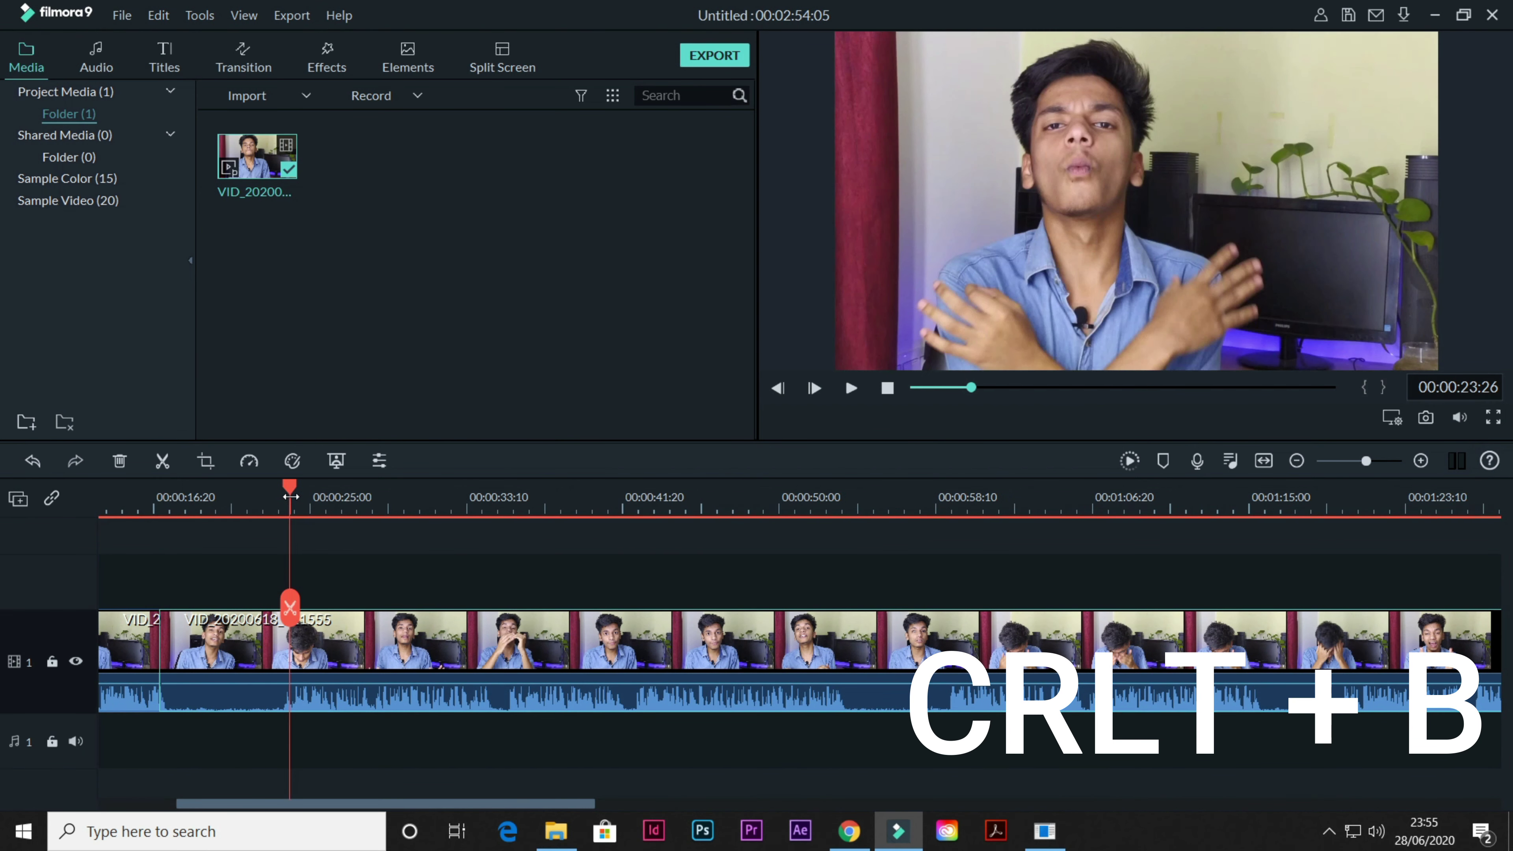
key(ctrl+b)
click(211, 656)
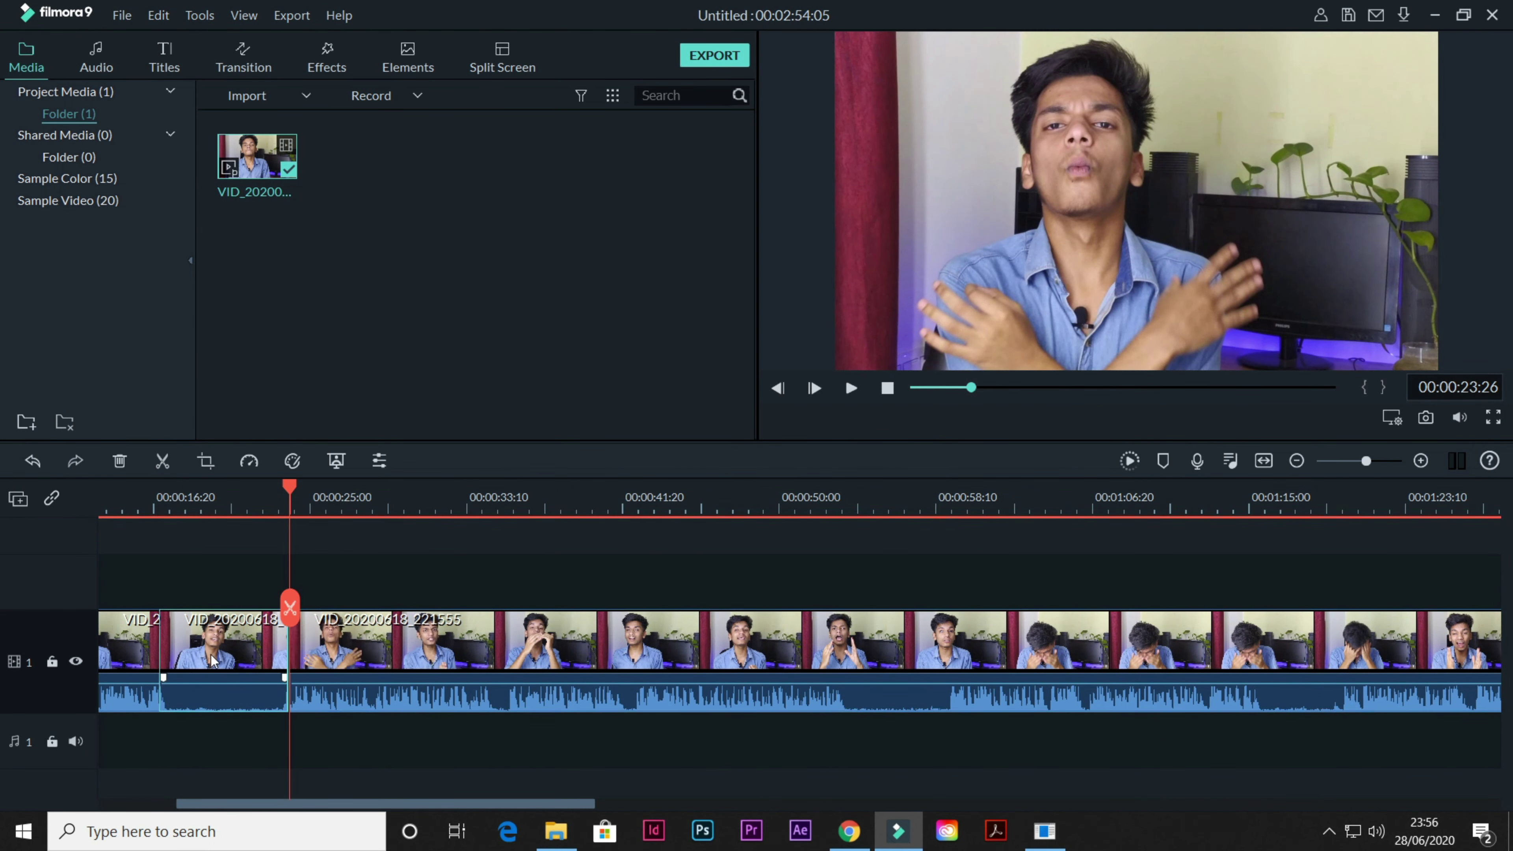
key(Delete)
Step: Play back the timeline across the join near 00:00:17 to check the cut
scroll(357, 584, up, 5)
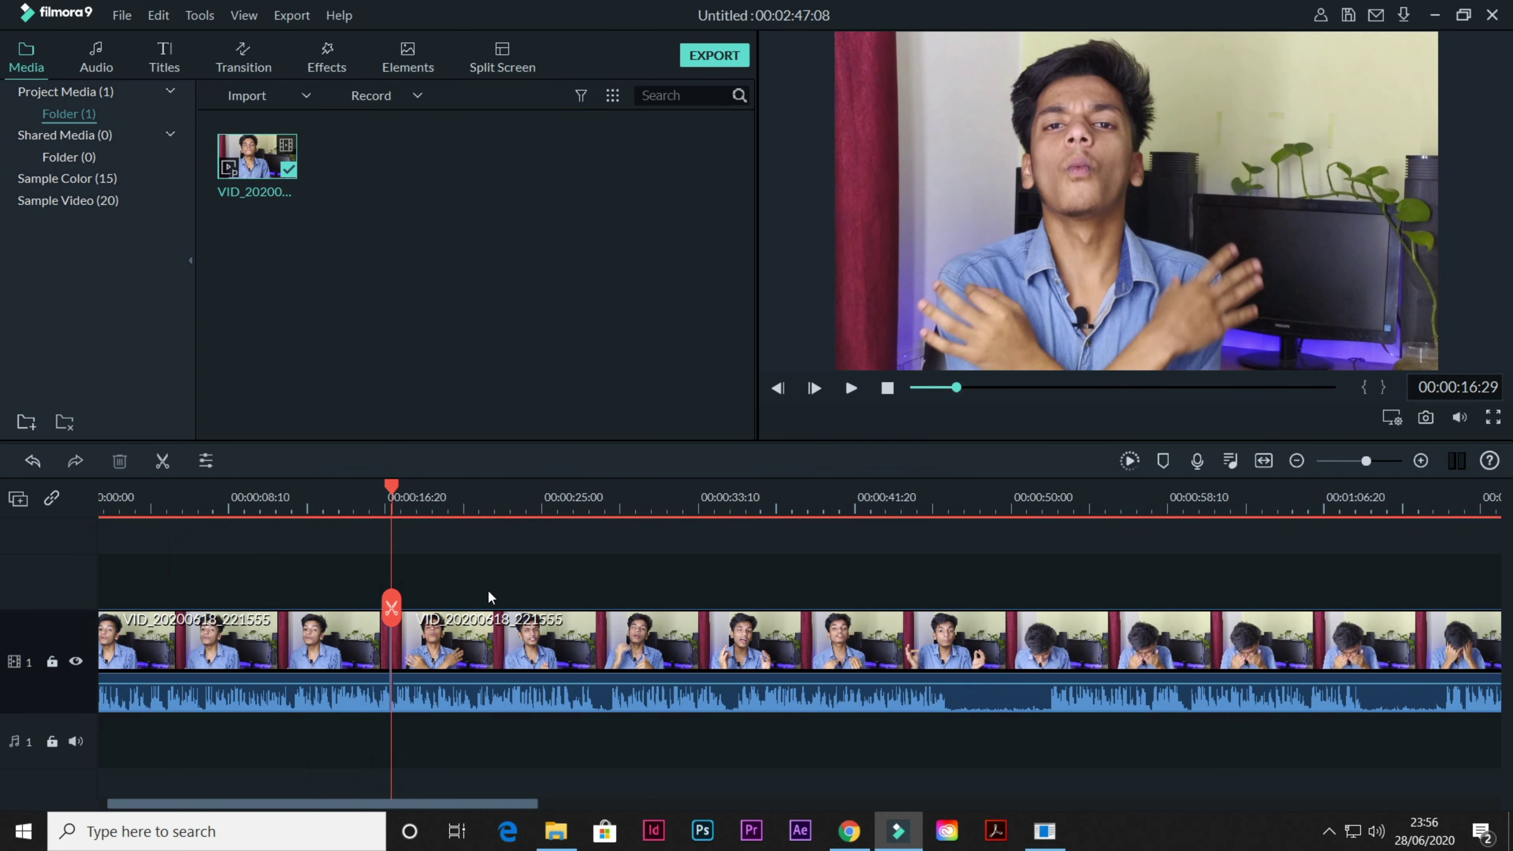
click(353, 502)
key(space)
key(space)
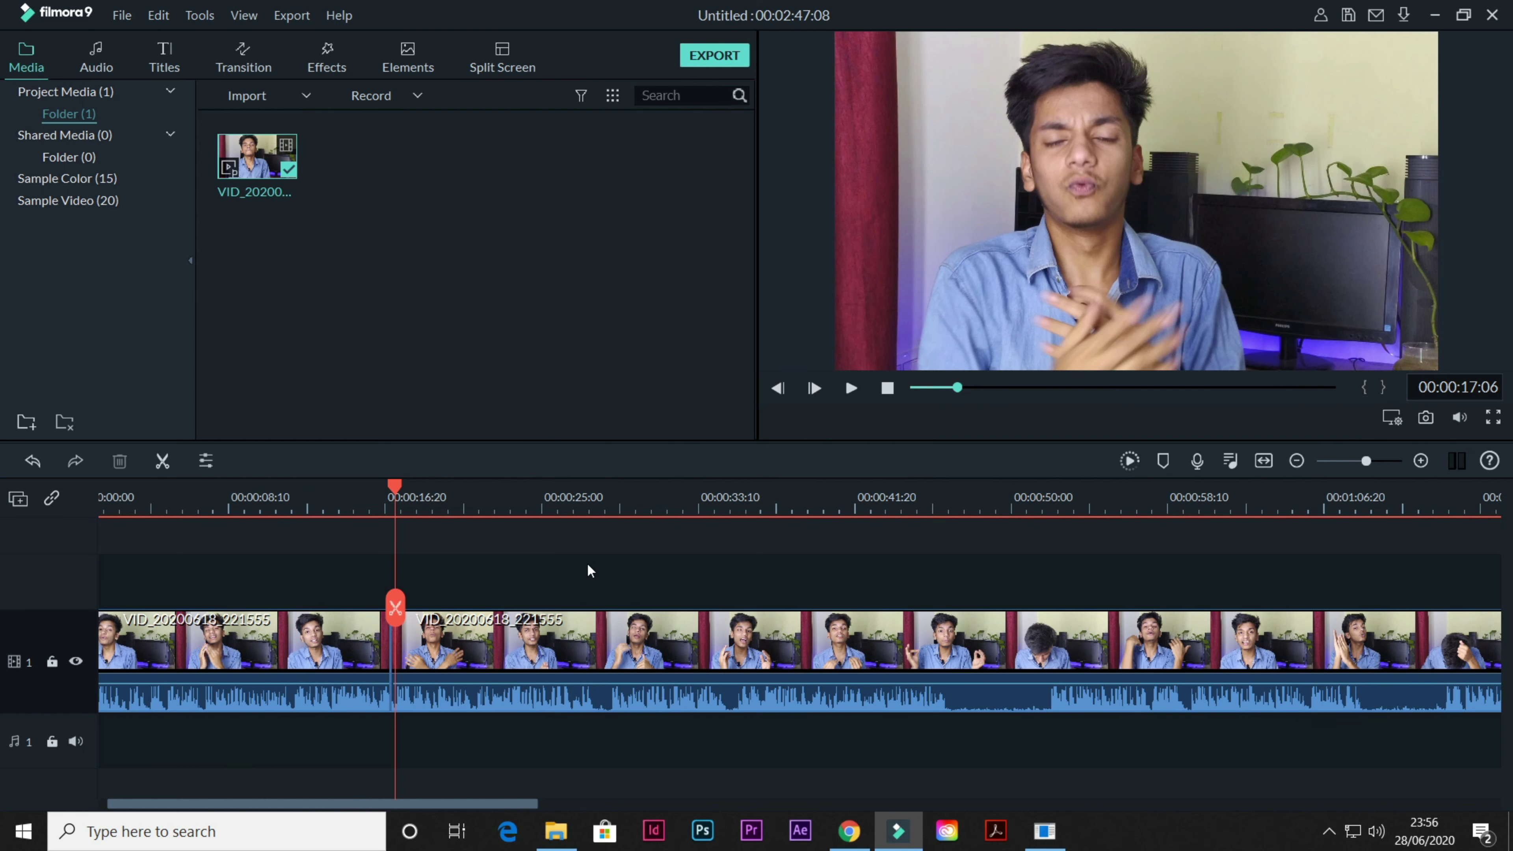
scroll(556, 505, down, 2)
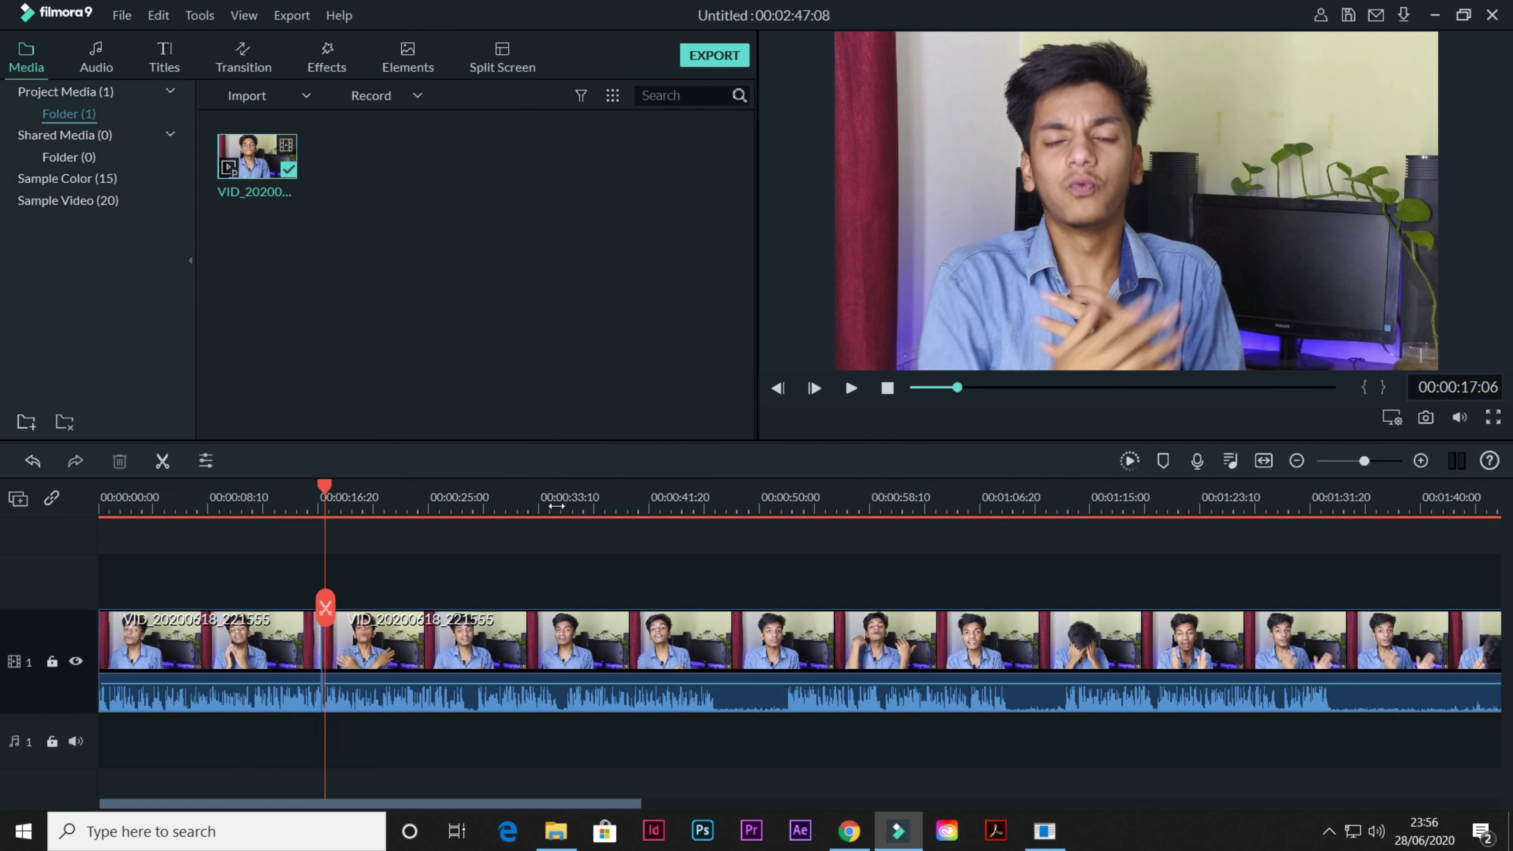
Step: Open the online keyboard shortcuts list for Windows, review the editing commands including Split, and return to Filmora
click(339, 15)
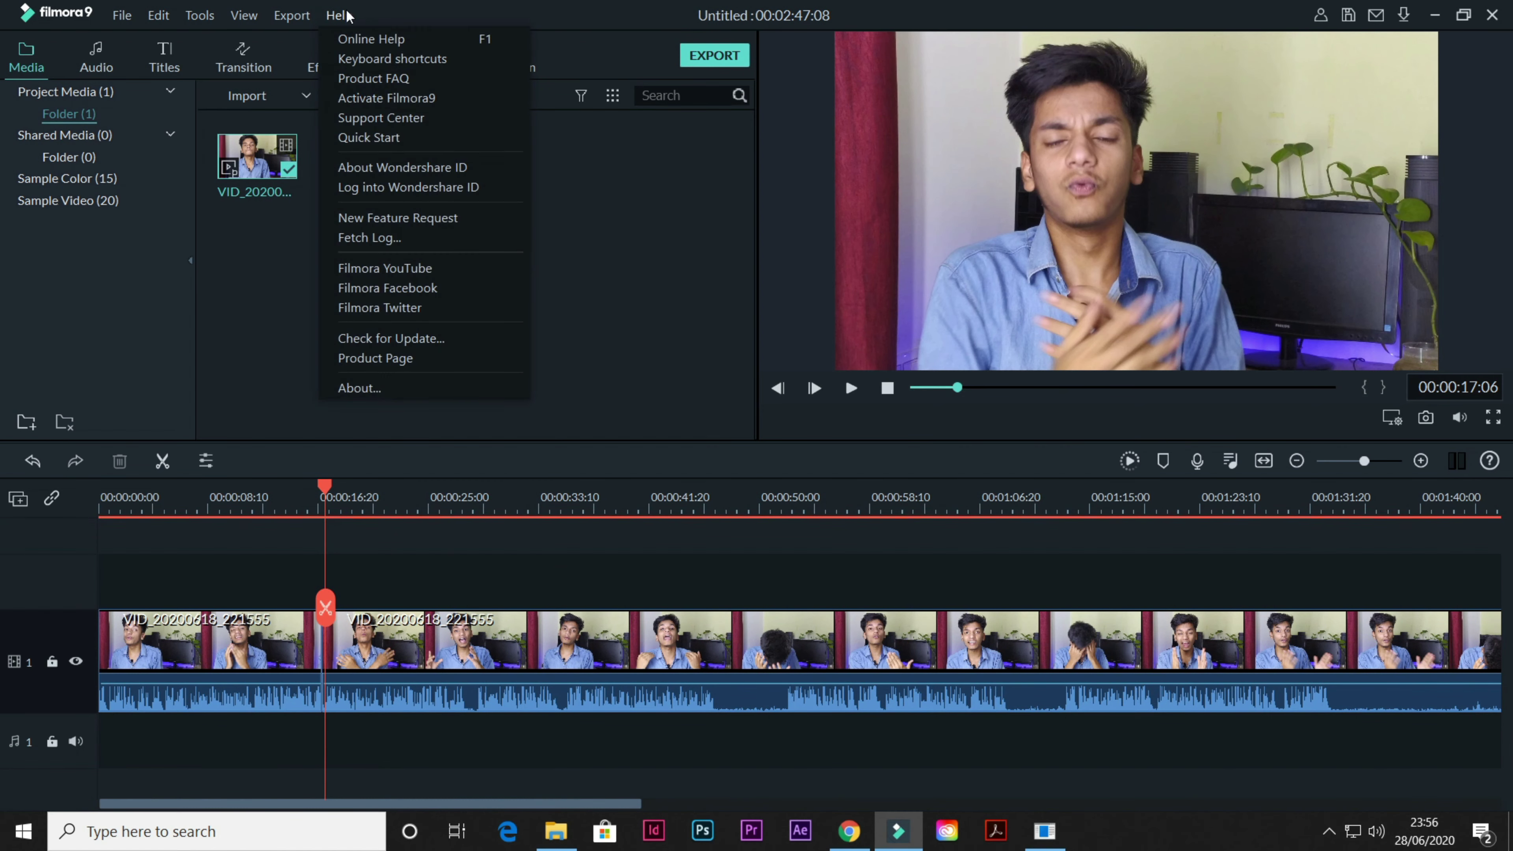
click(372, 60)
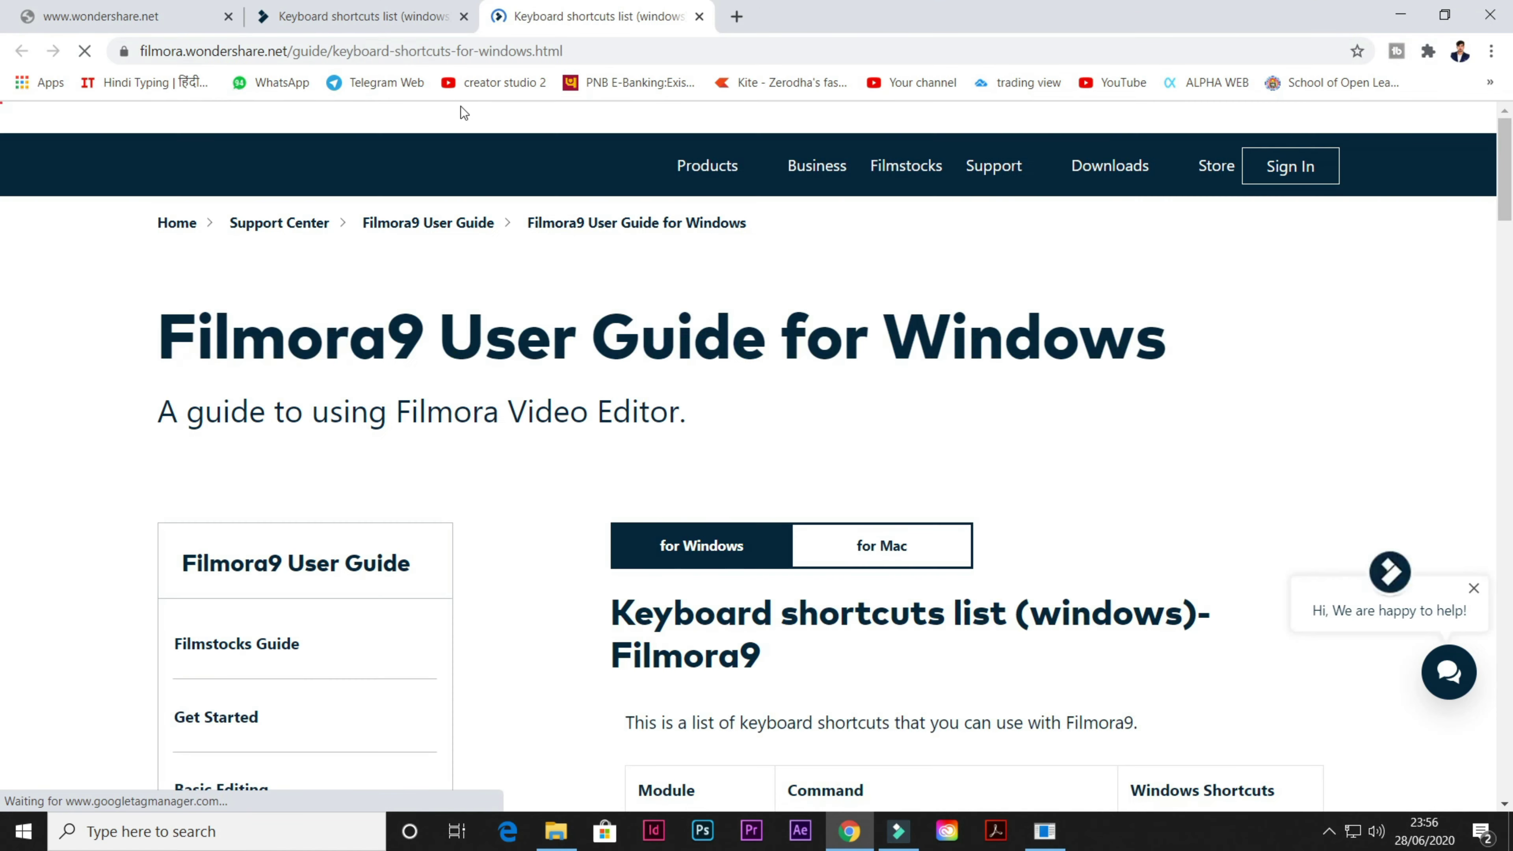
scroll(864, 277, down, 10)
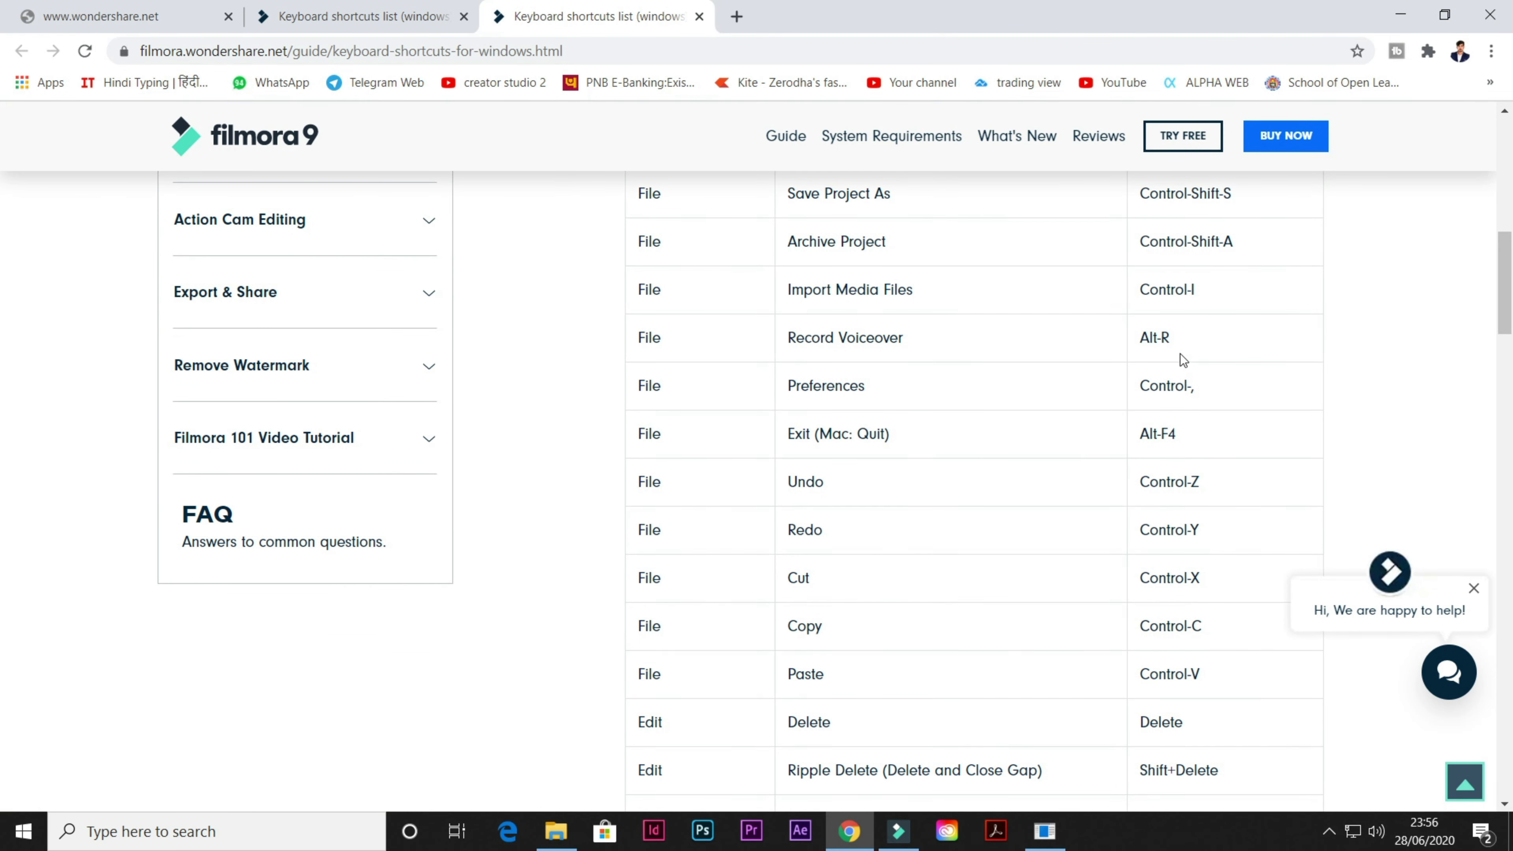
scroll(1172, 348, down, 8)
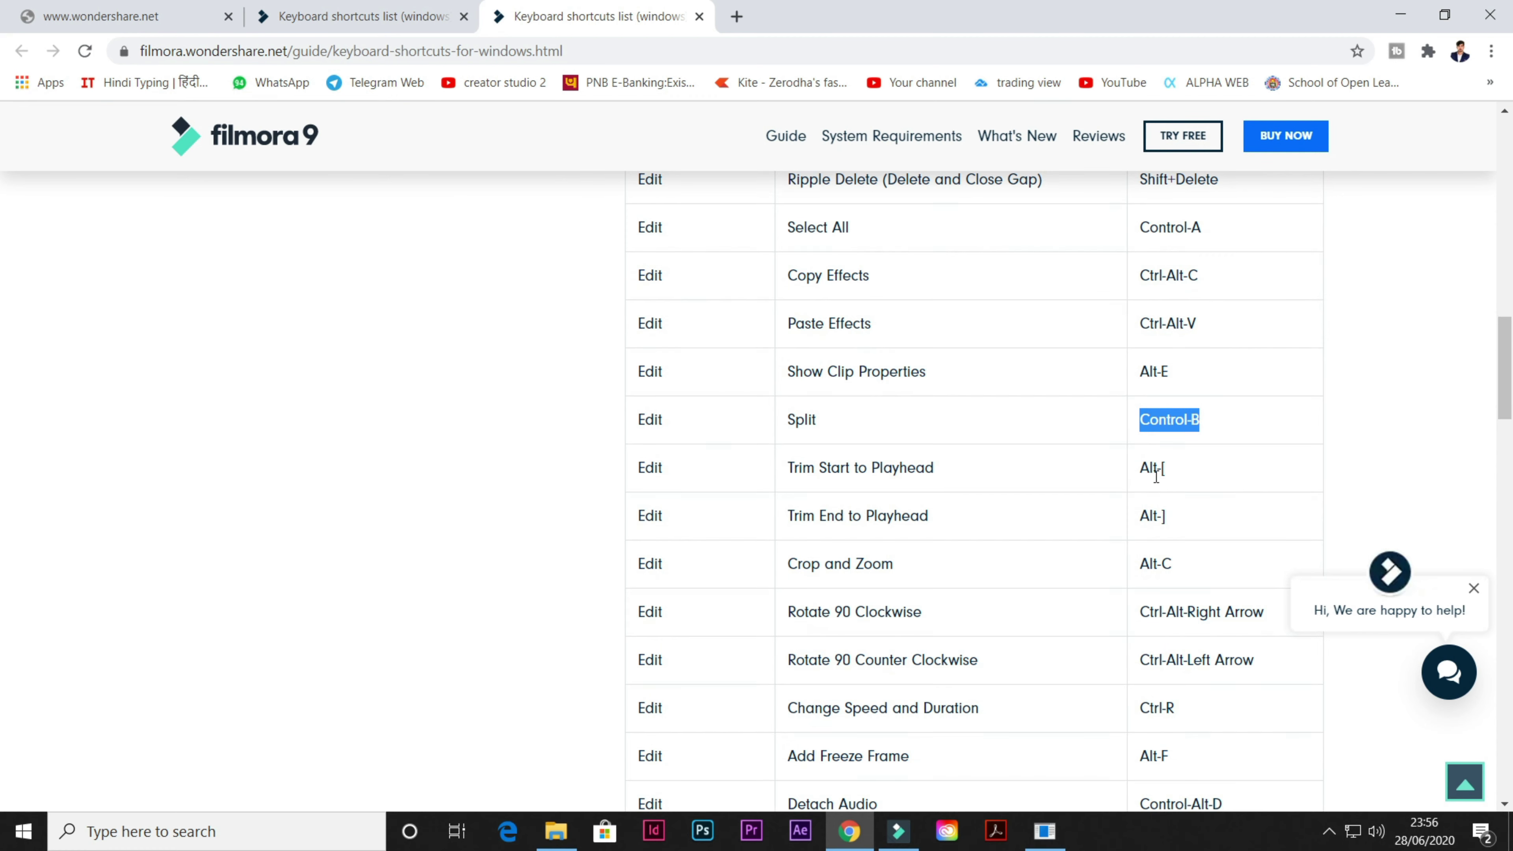
scroll(1153, 499, down, 3)
key(alt+Tab)
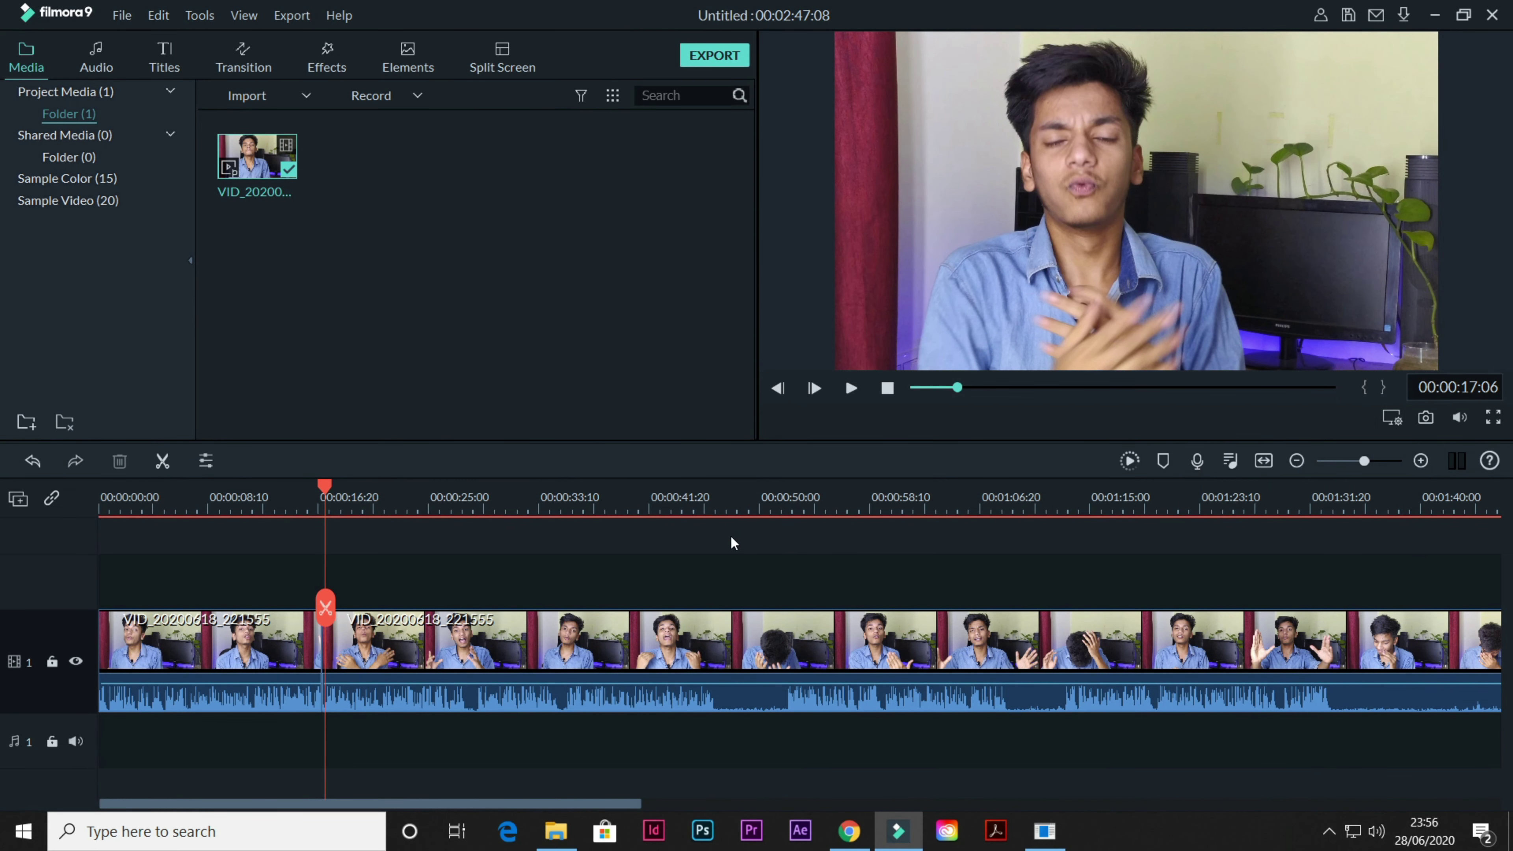
Step: Play back the clip from about 00:01:08 to 00:01:11 to examine the quiet gap in the audio waveform
scroll(720, 548, down, 3)
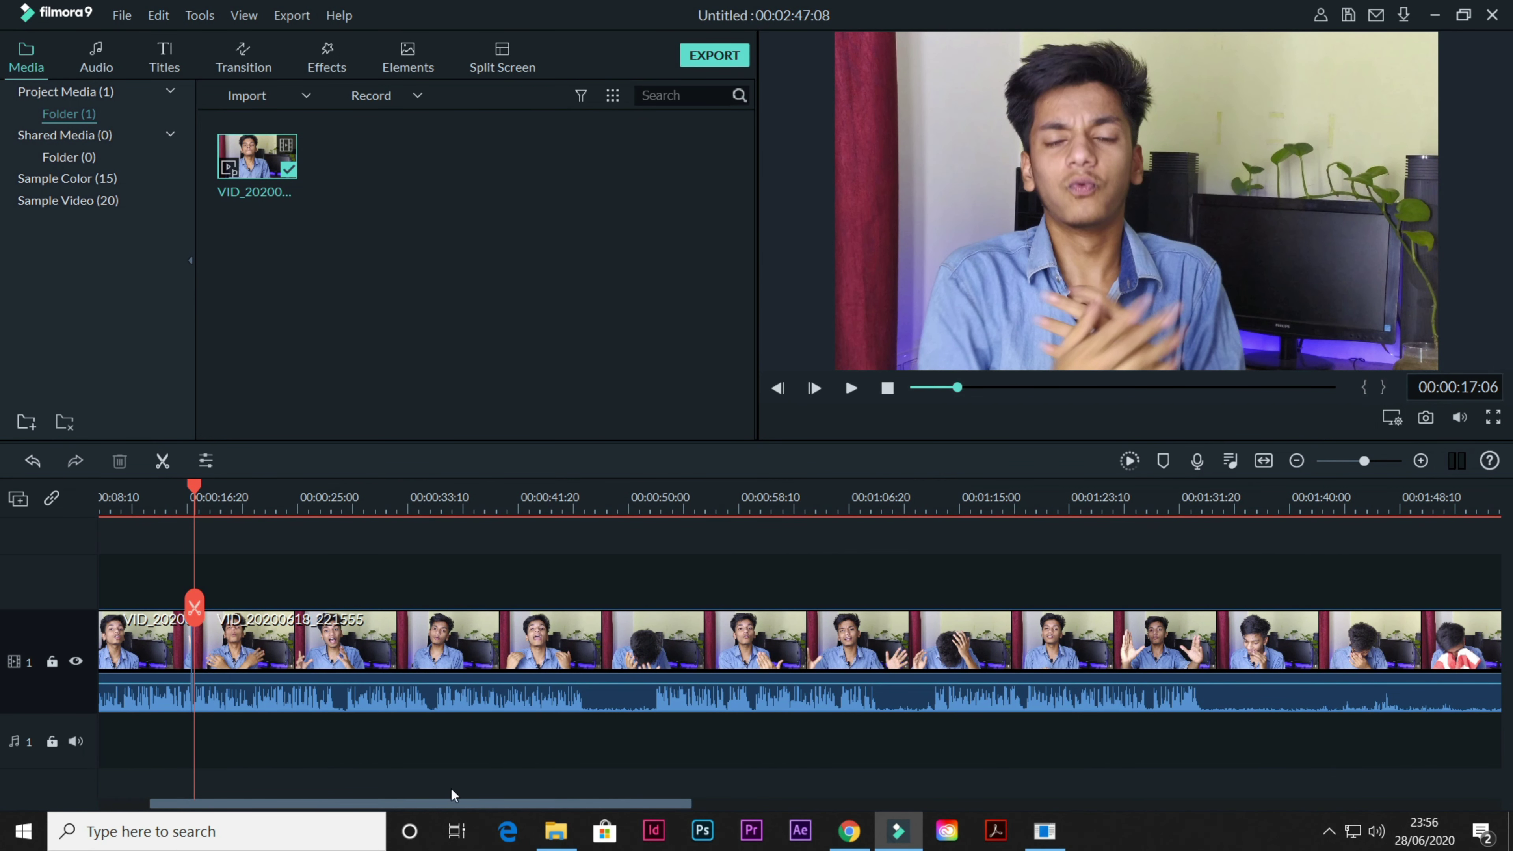
drag(500, 809, 543, 810)
click(757, 490)
key(space)
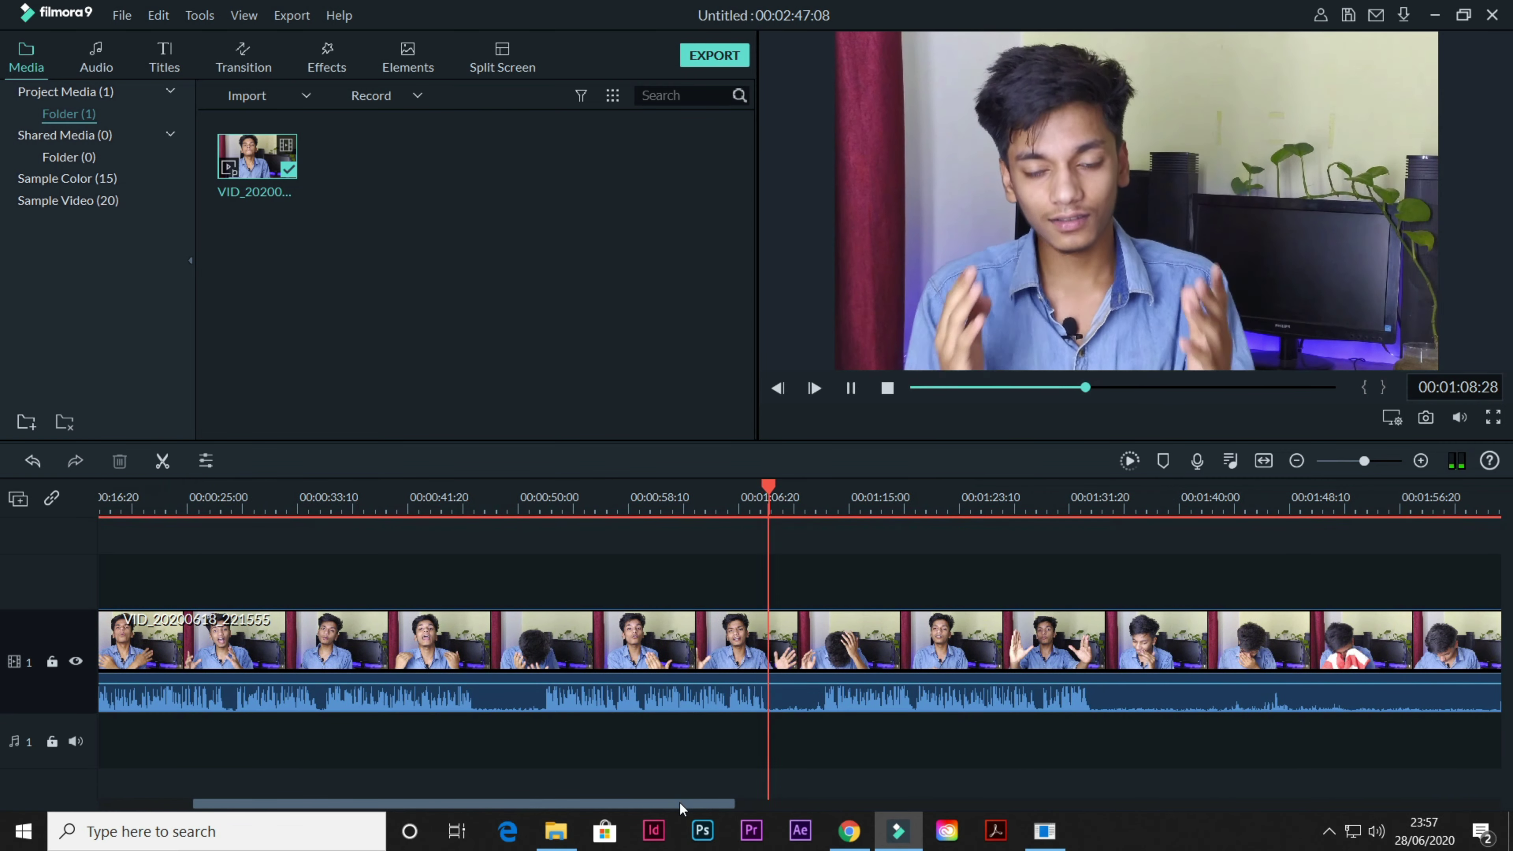
drag(678, 802, 760, 801)
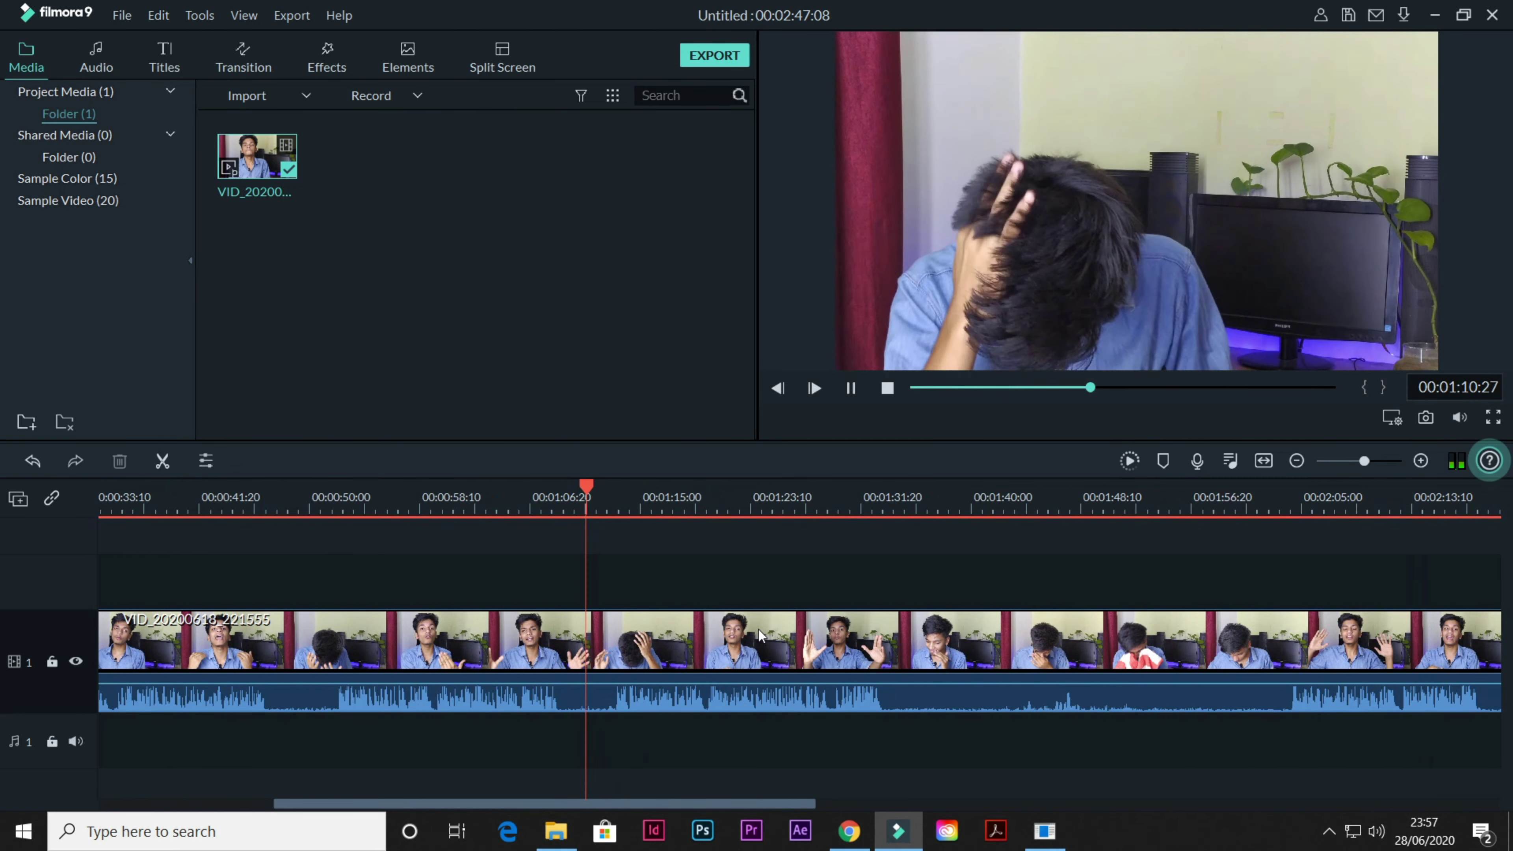
key(space)
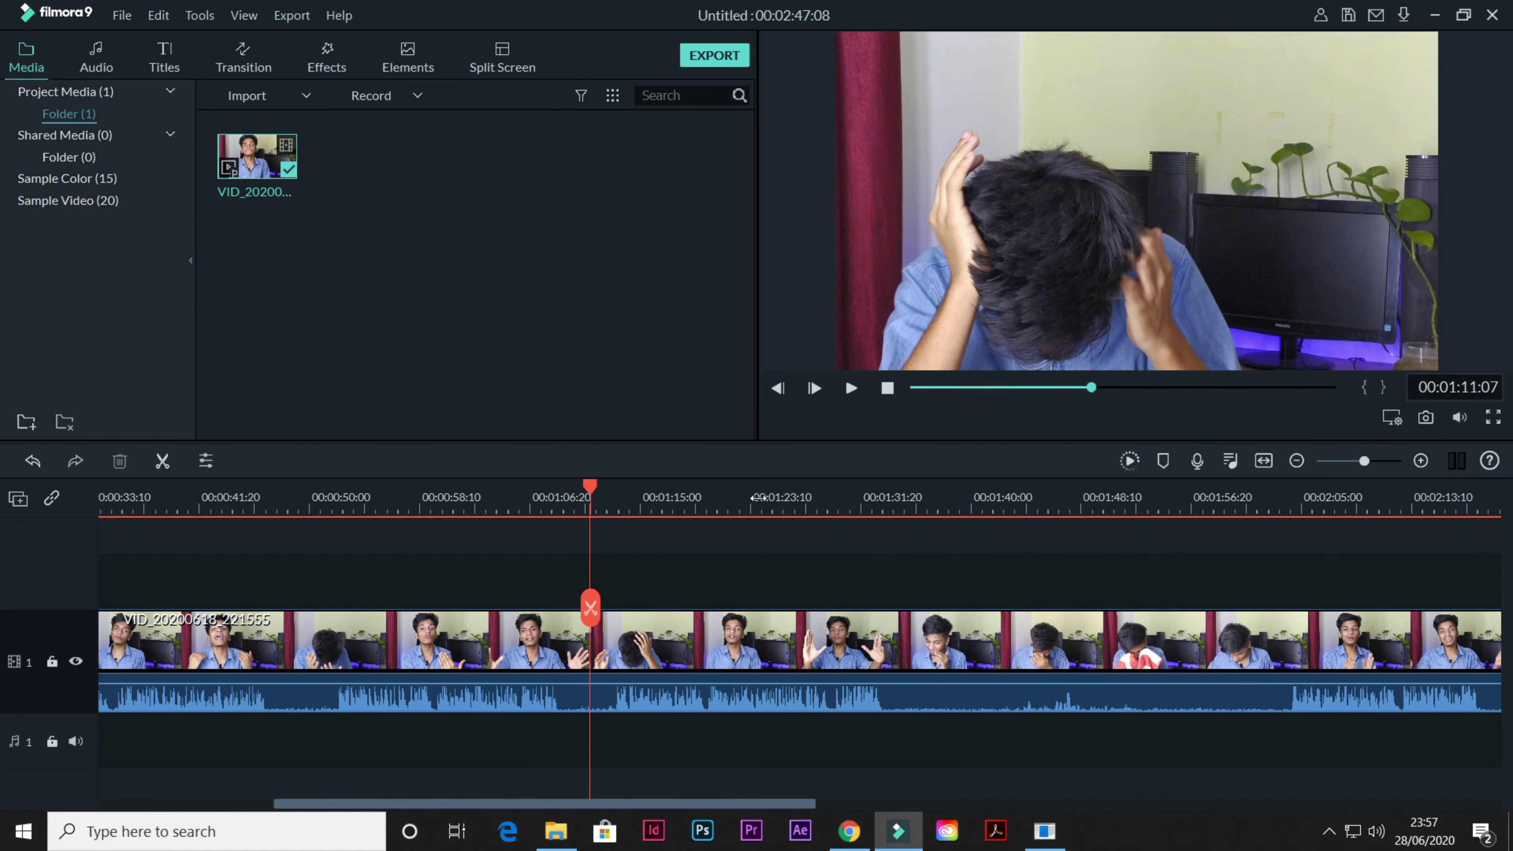
Step: Play the clip from 00:01:13:04 to check where speech resumes after the quiet gap
drag(762, 497, 853, 508)
click(672, 496)
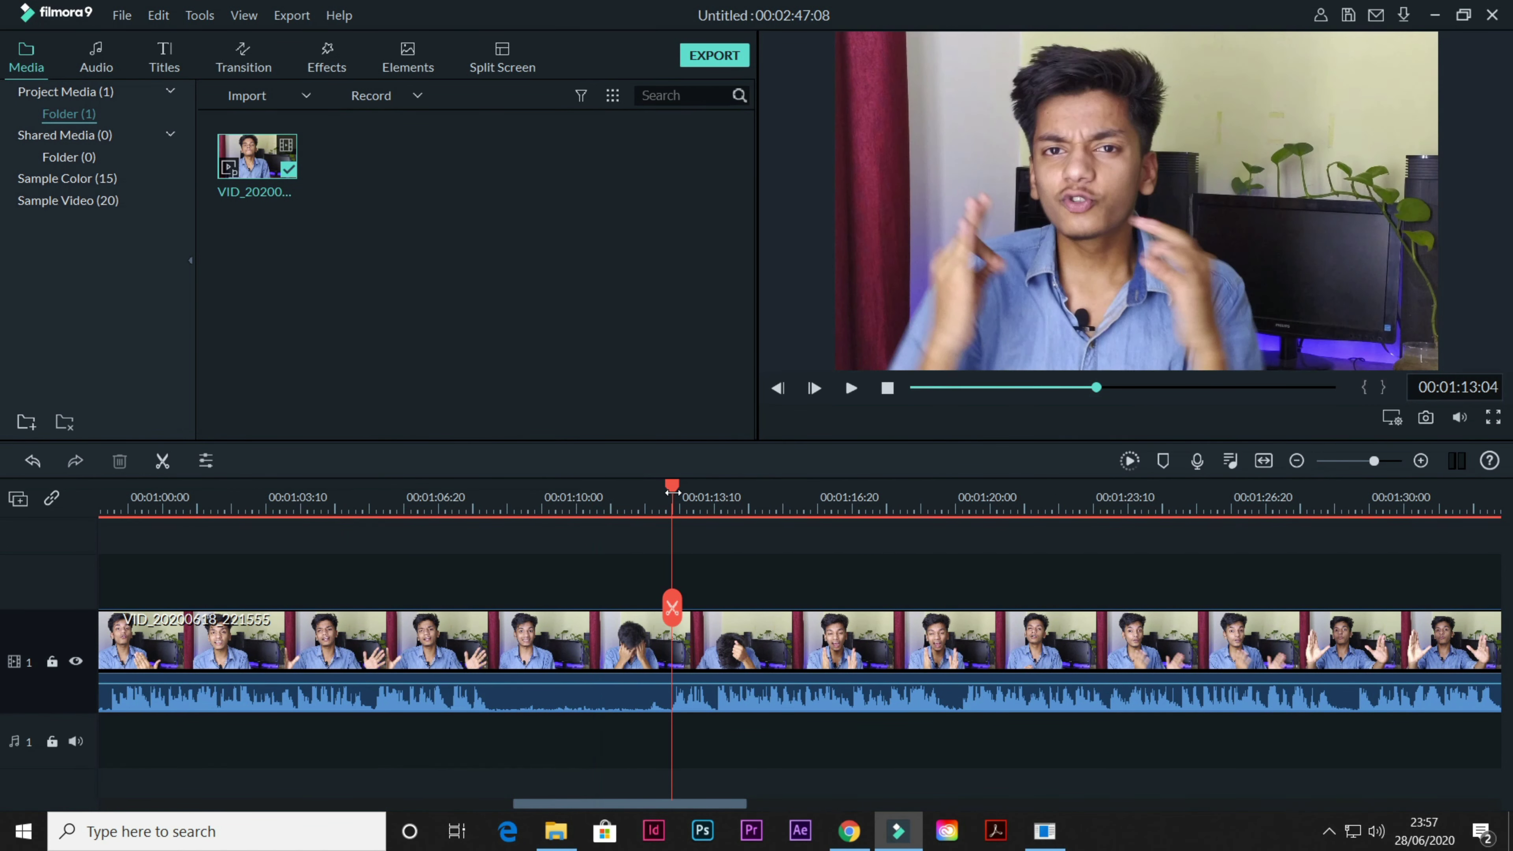
key(space)
drag(645, 502, 508, 577)
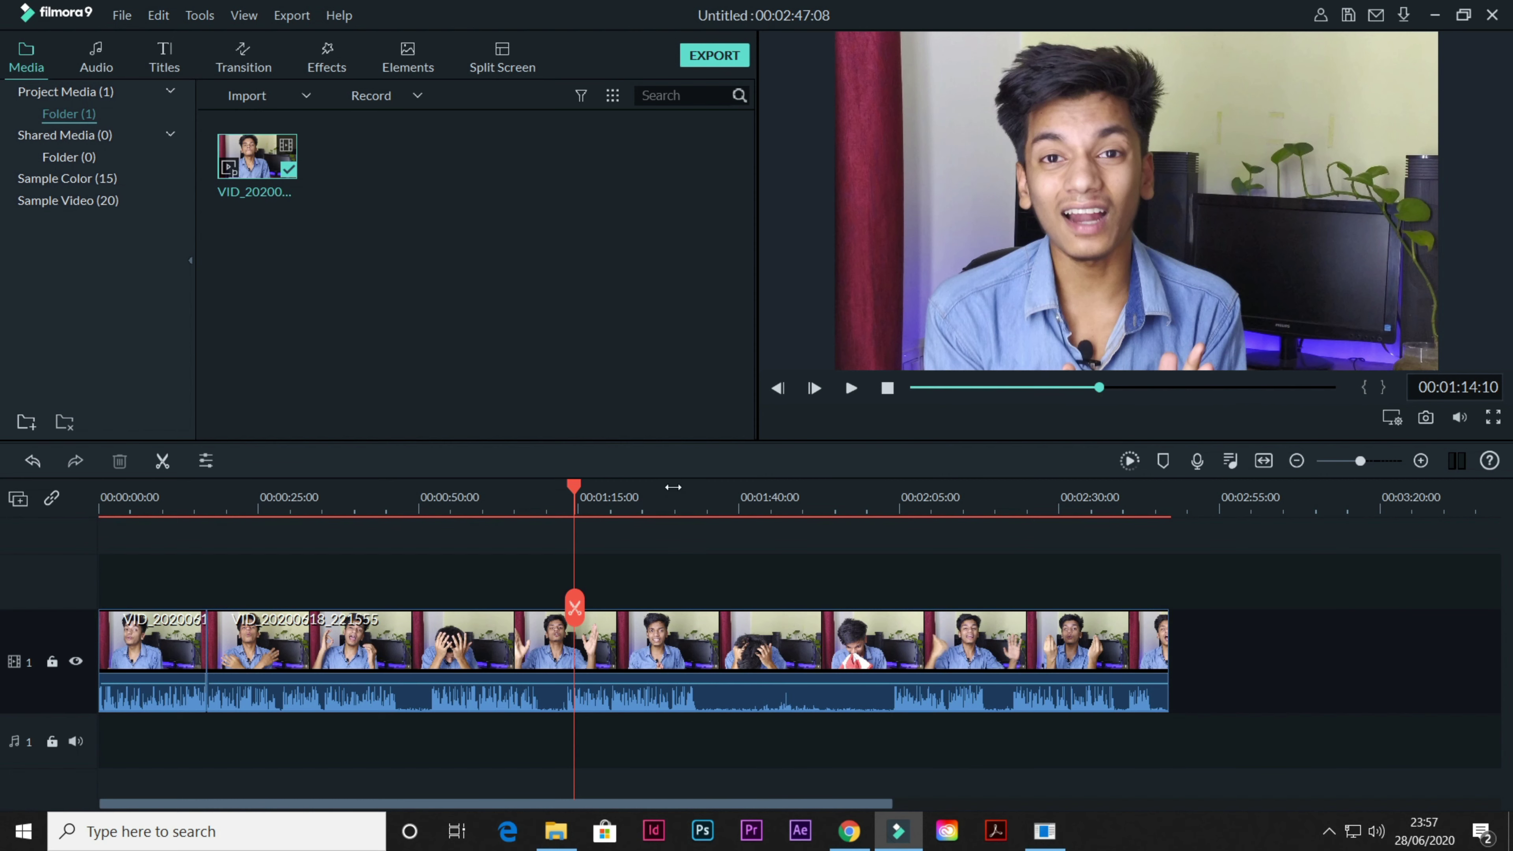
Step: Play the clip from 00:01:14:10 to 00:01:19:07 and compare the speech with its audio waveform
scroll(751, 489, up, 2)
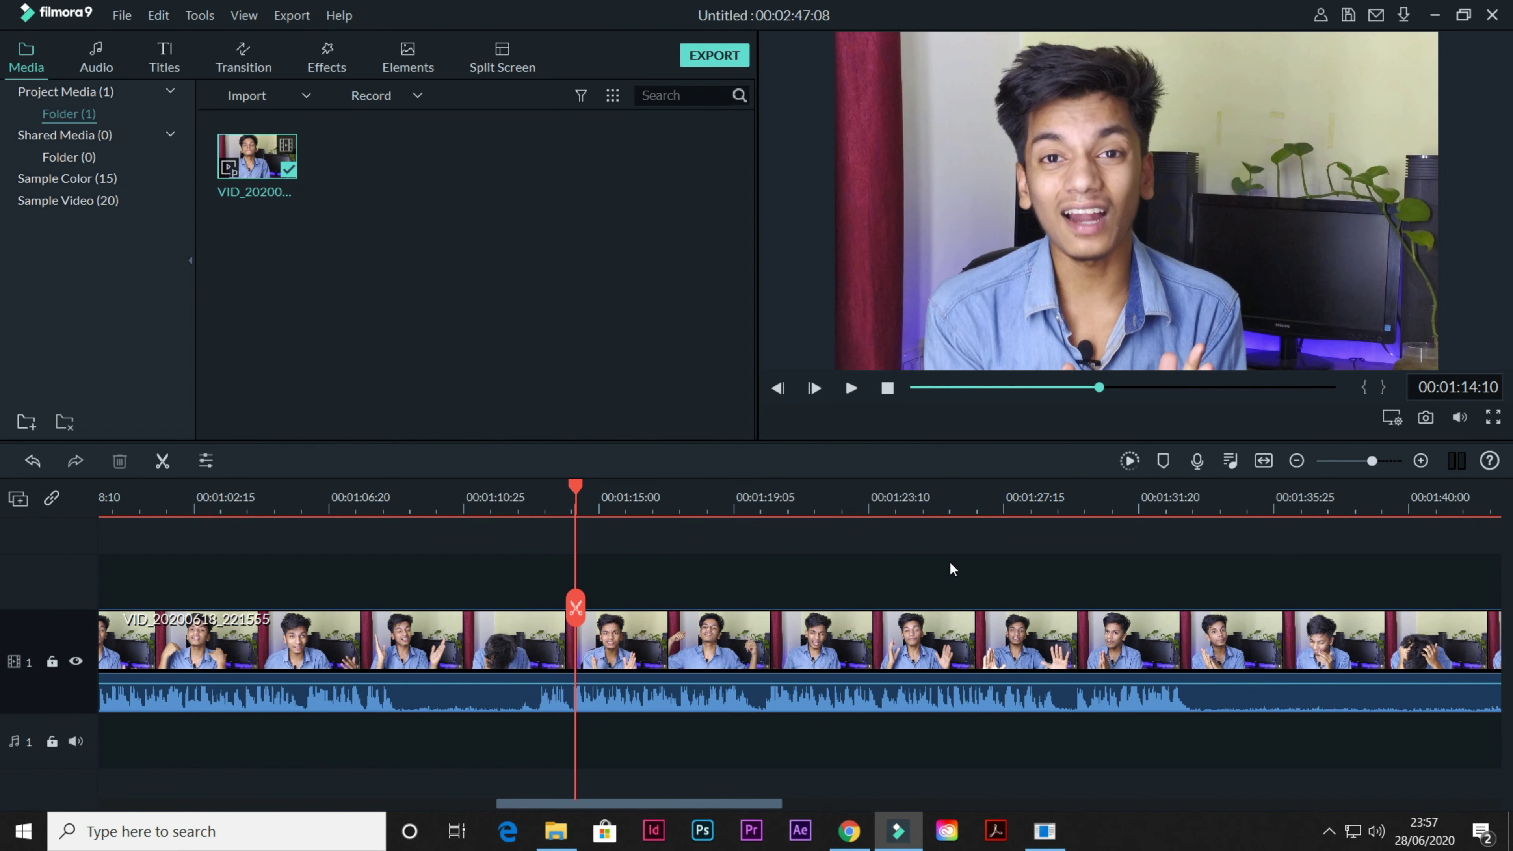
scroll(989, 567, right, 4)
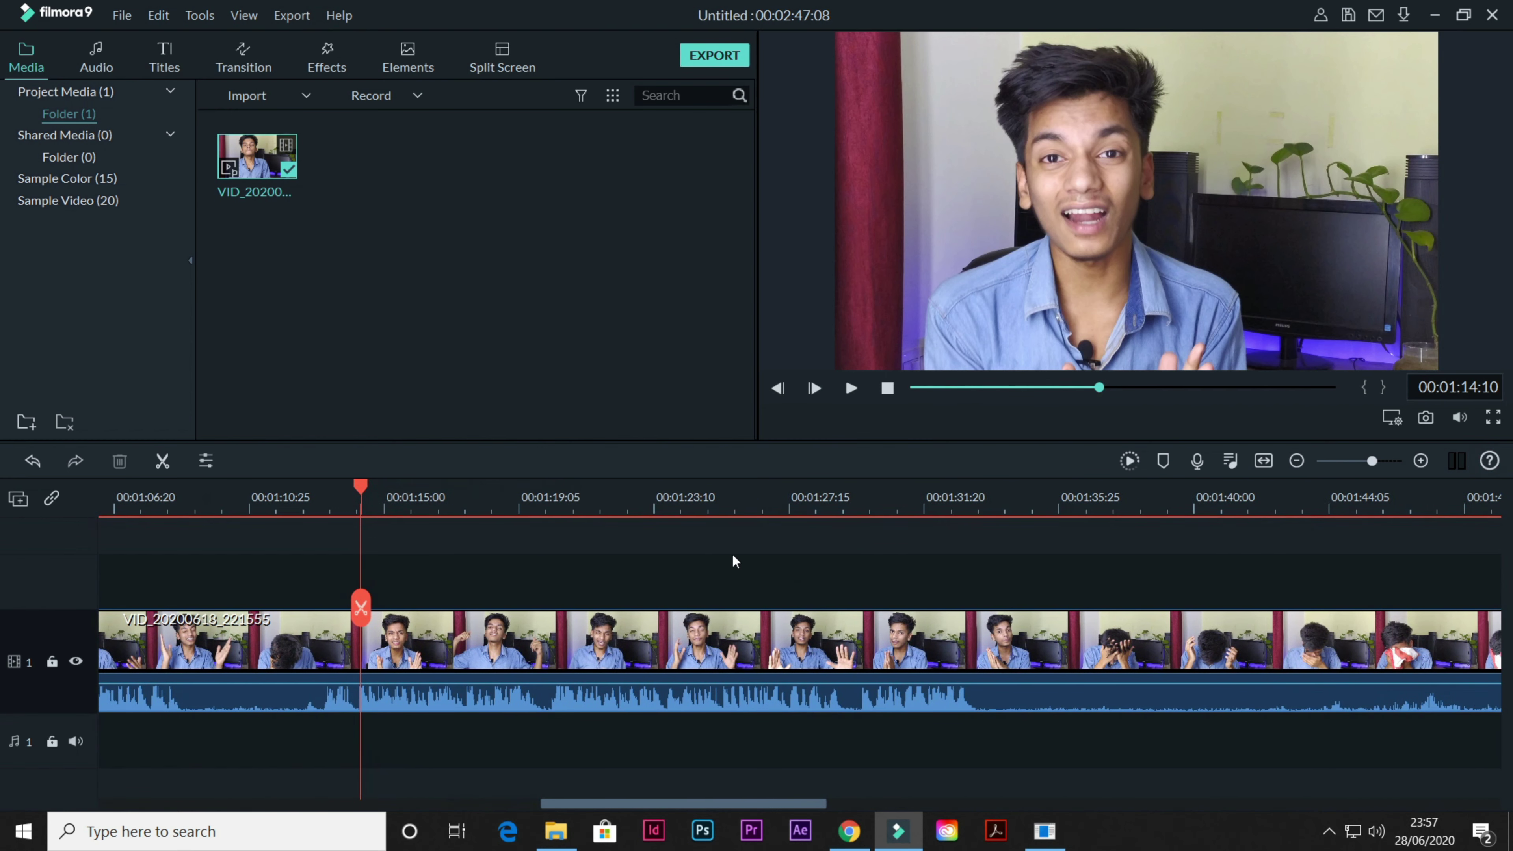
key(space)
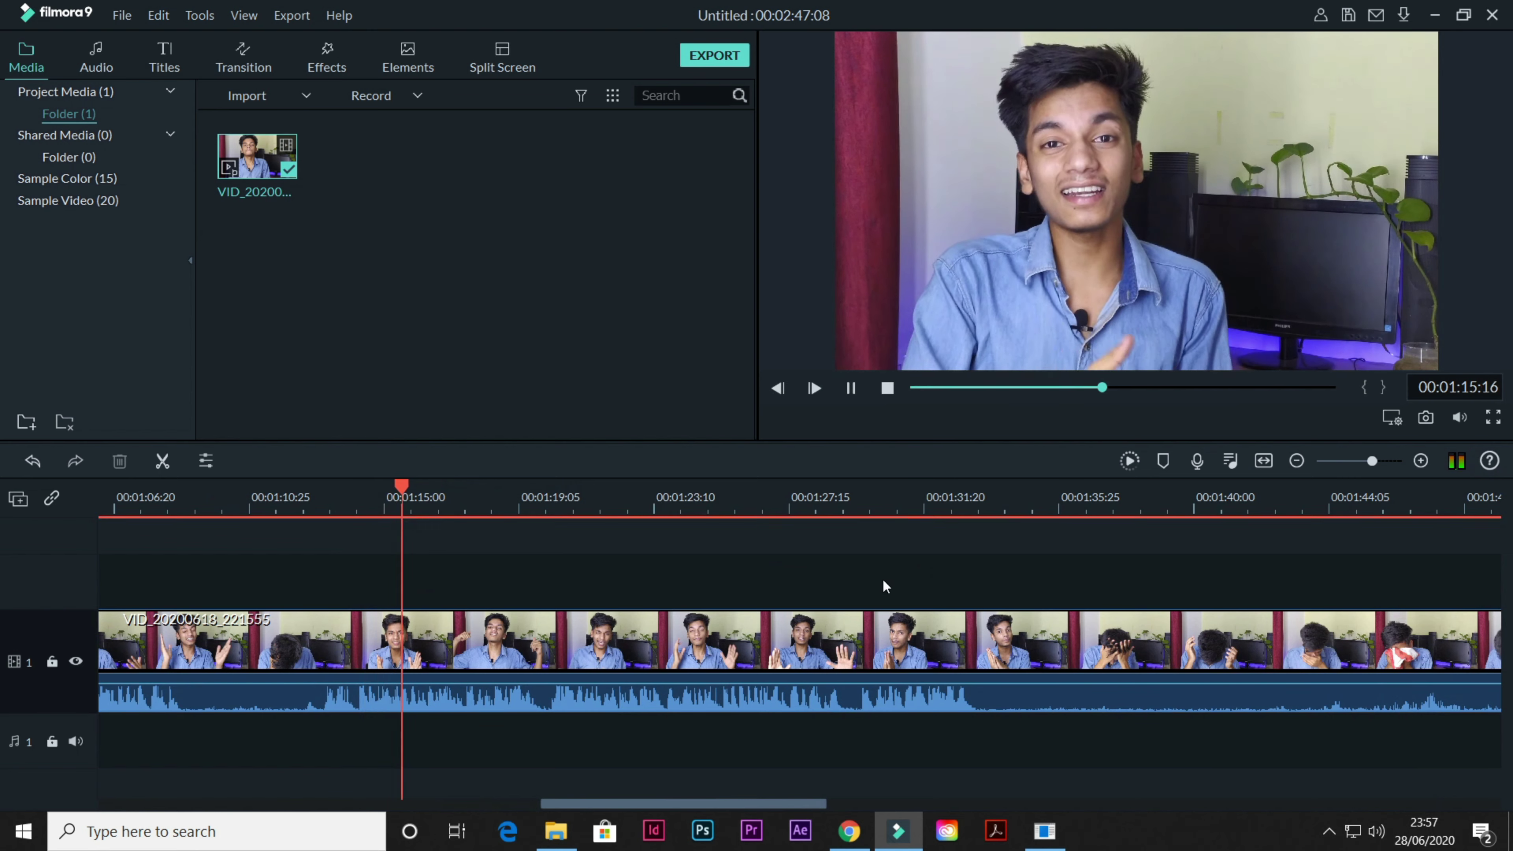
scroll(784, 581, right, 1)
scroll(784, 581, right, 3)
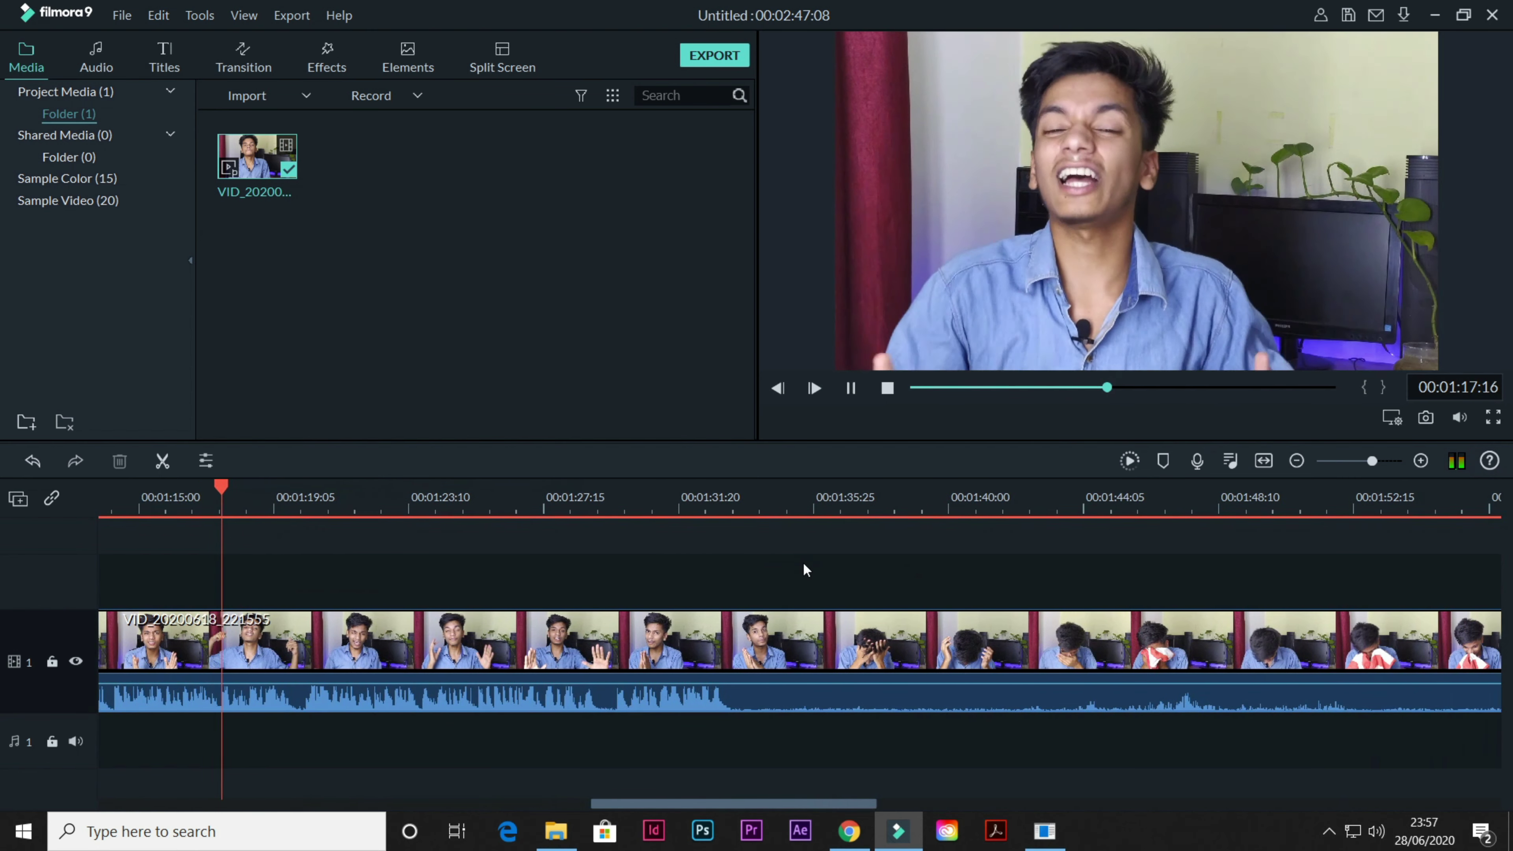
key(space)
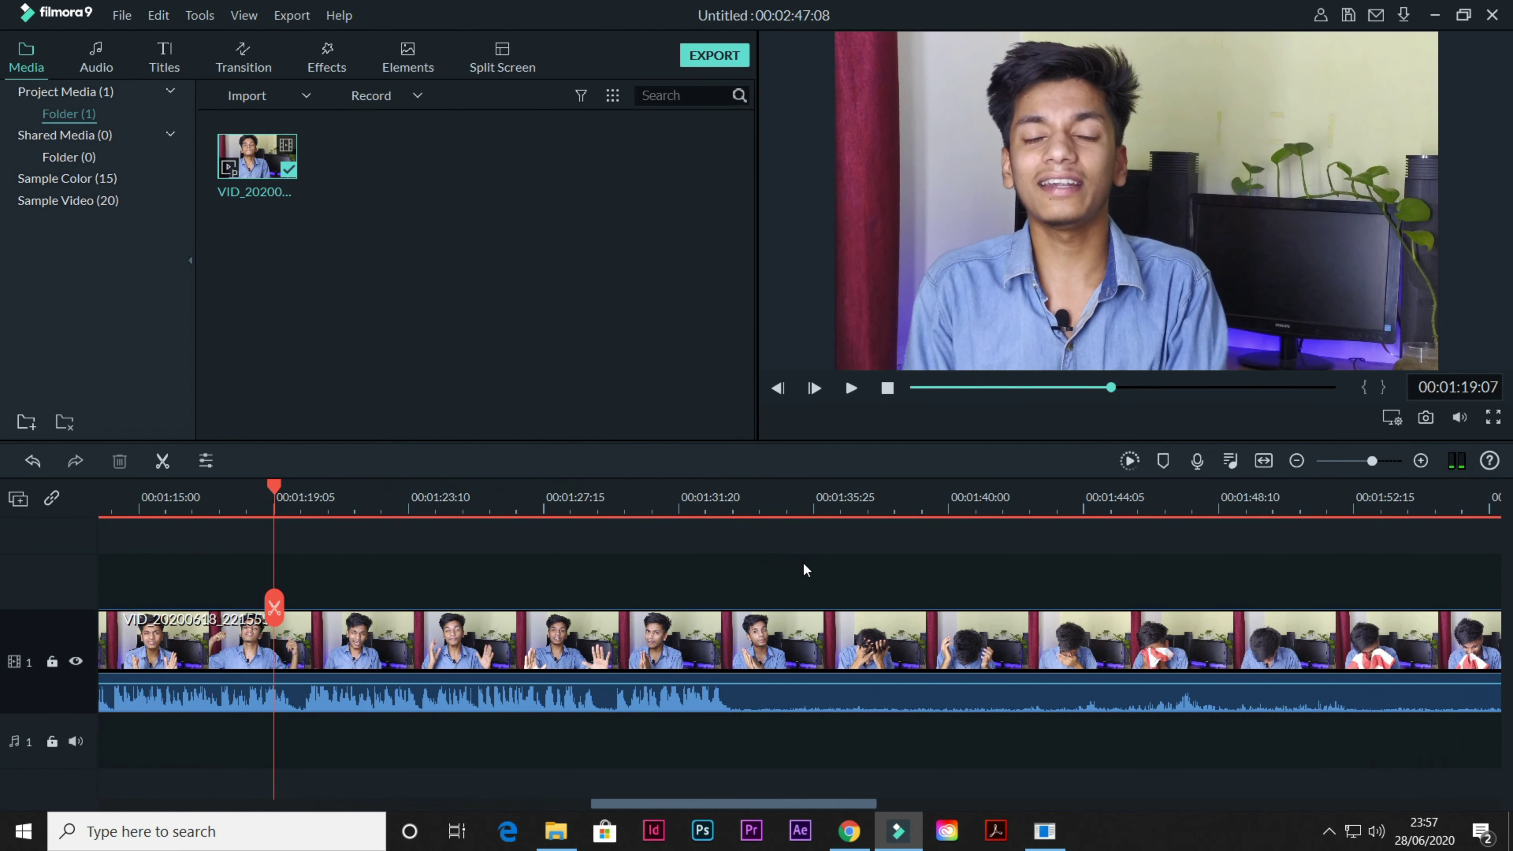
scroll(678, 564, right, 1)
scroll(750, 581, left, 5)
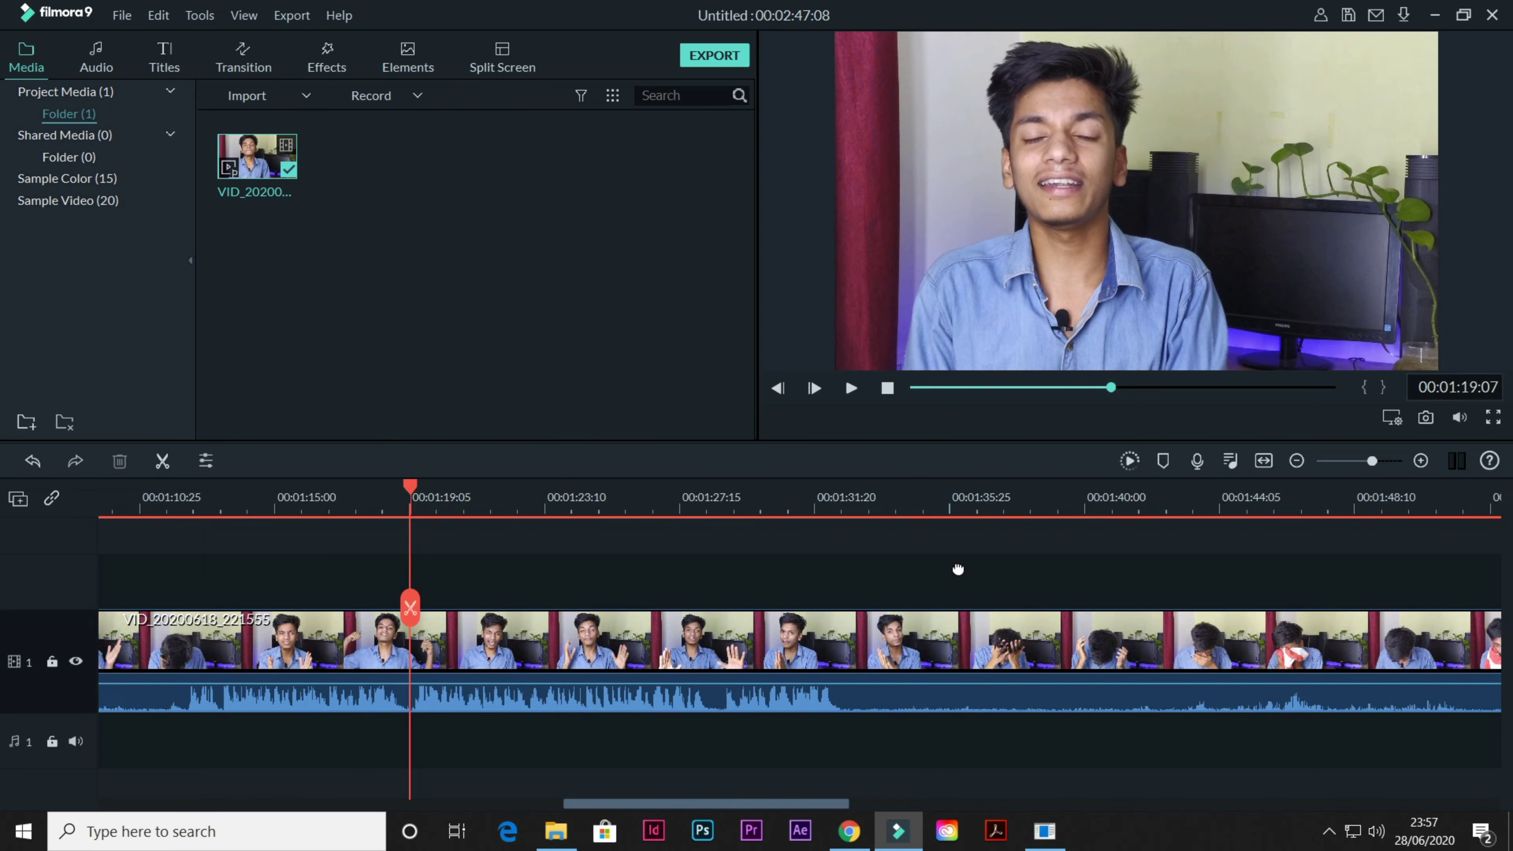
scroll(1053, 566, down, 3)
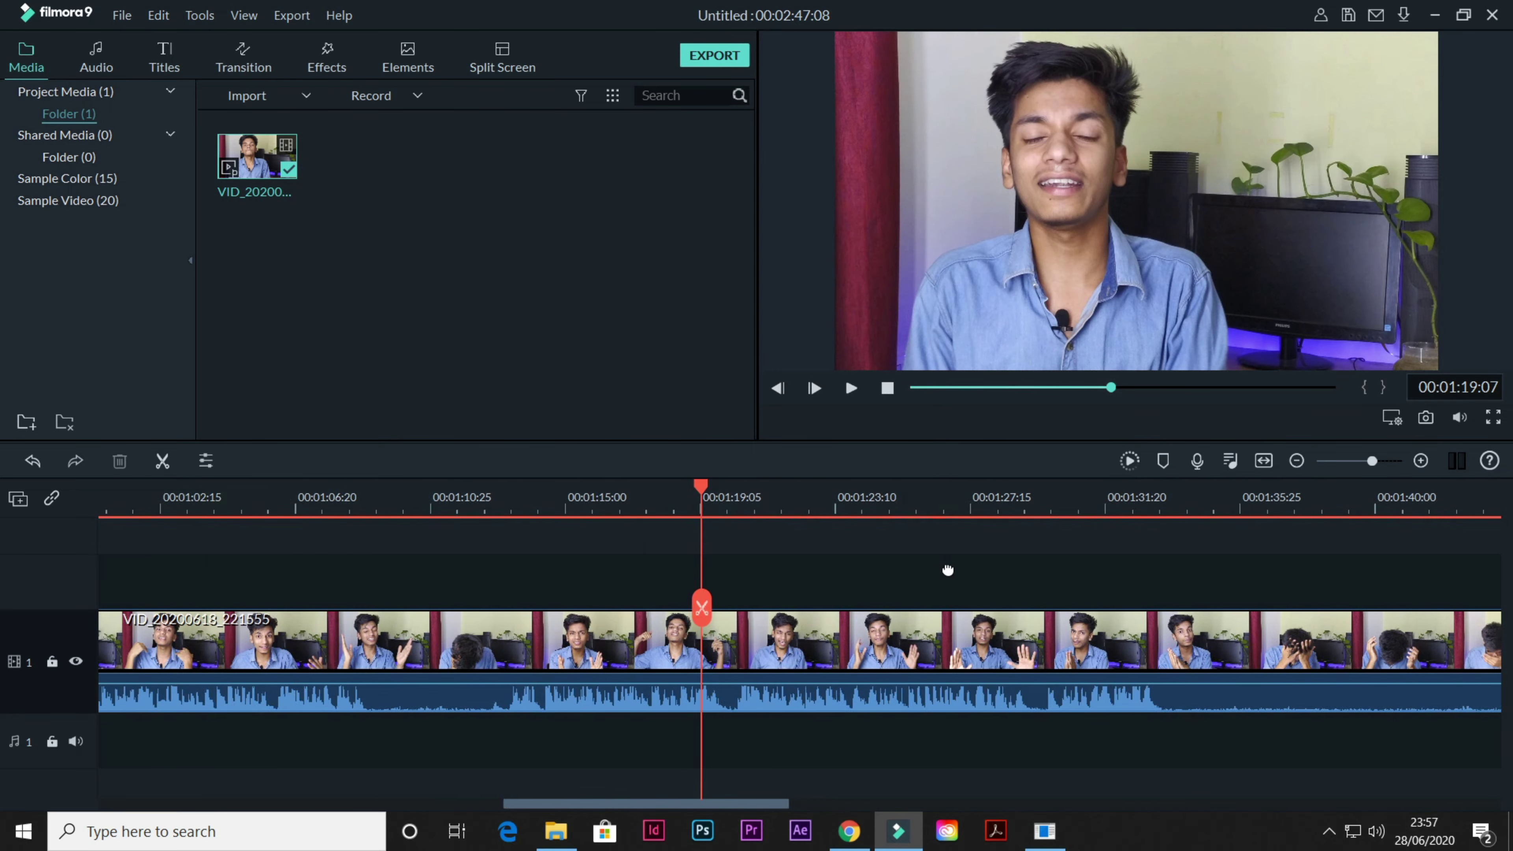
drag(909, 509, 624, 512)
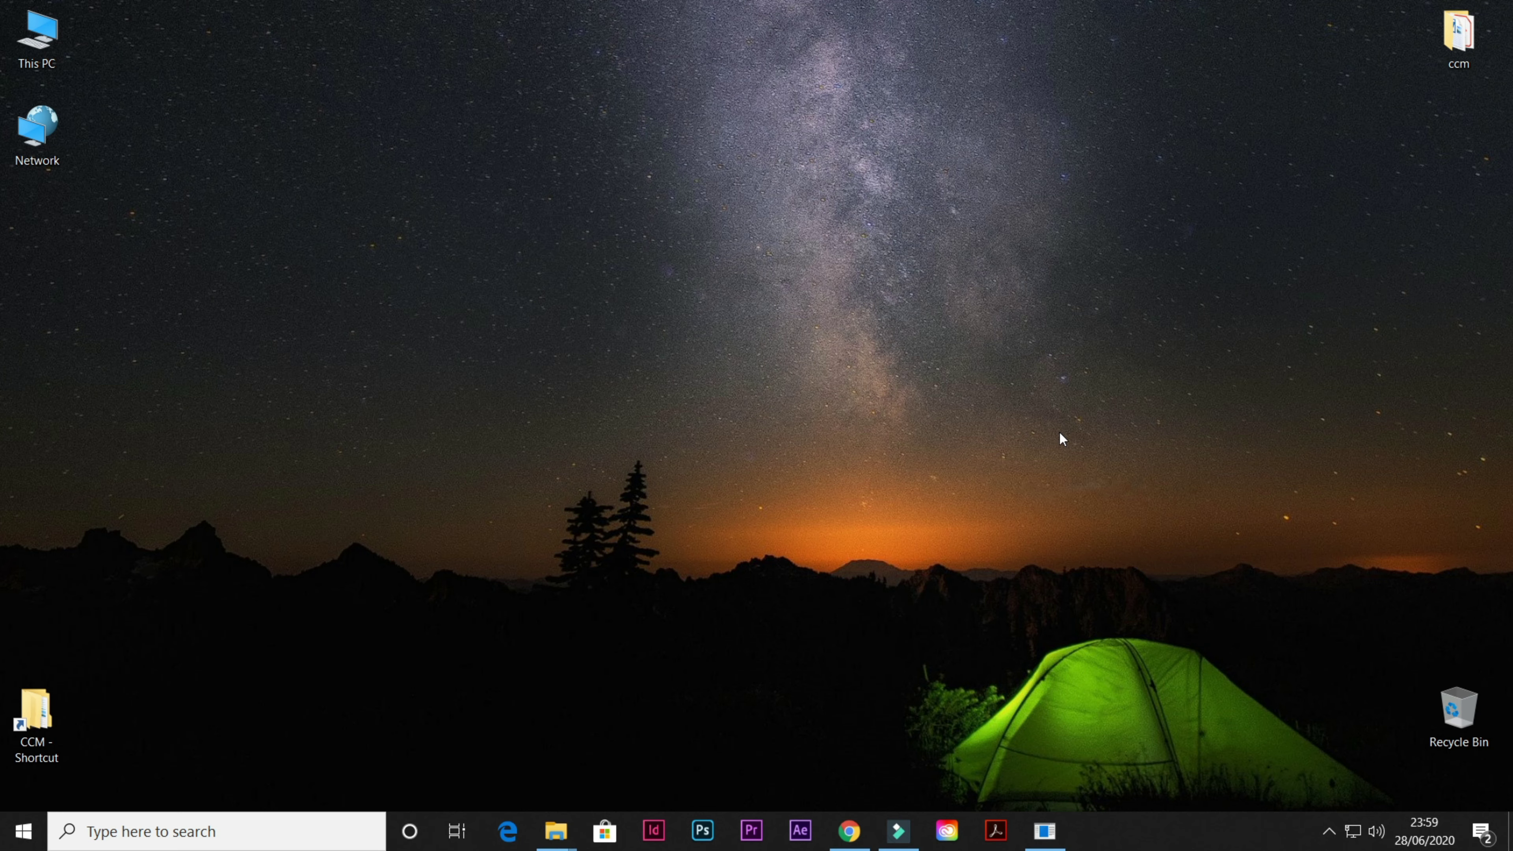
Step: Switch from the desktop back to the Filmora timeline
click(898, 830)
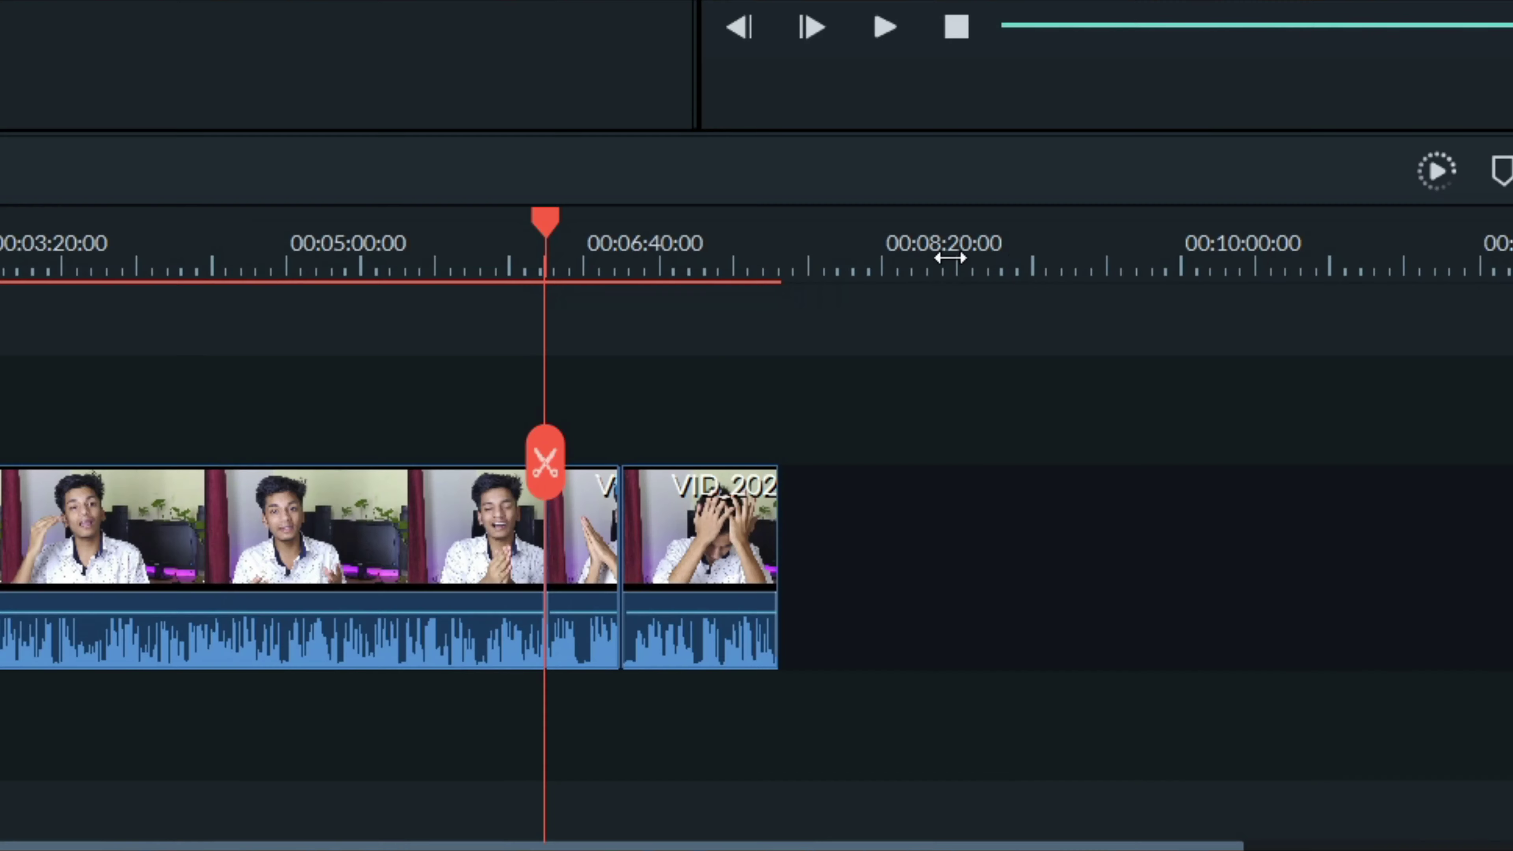
Step: Add an audio fade-out to the last clip in the timeline and stretch it back to the clip's start
key(ctrl+plus)
click(959, 520)
click(895, 253)
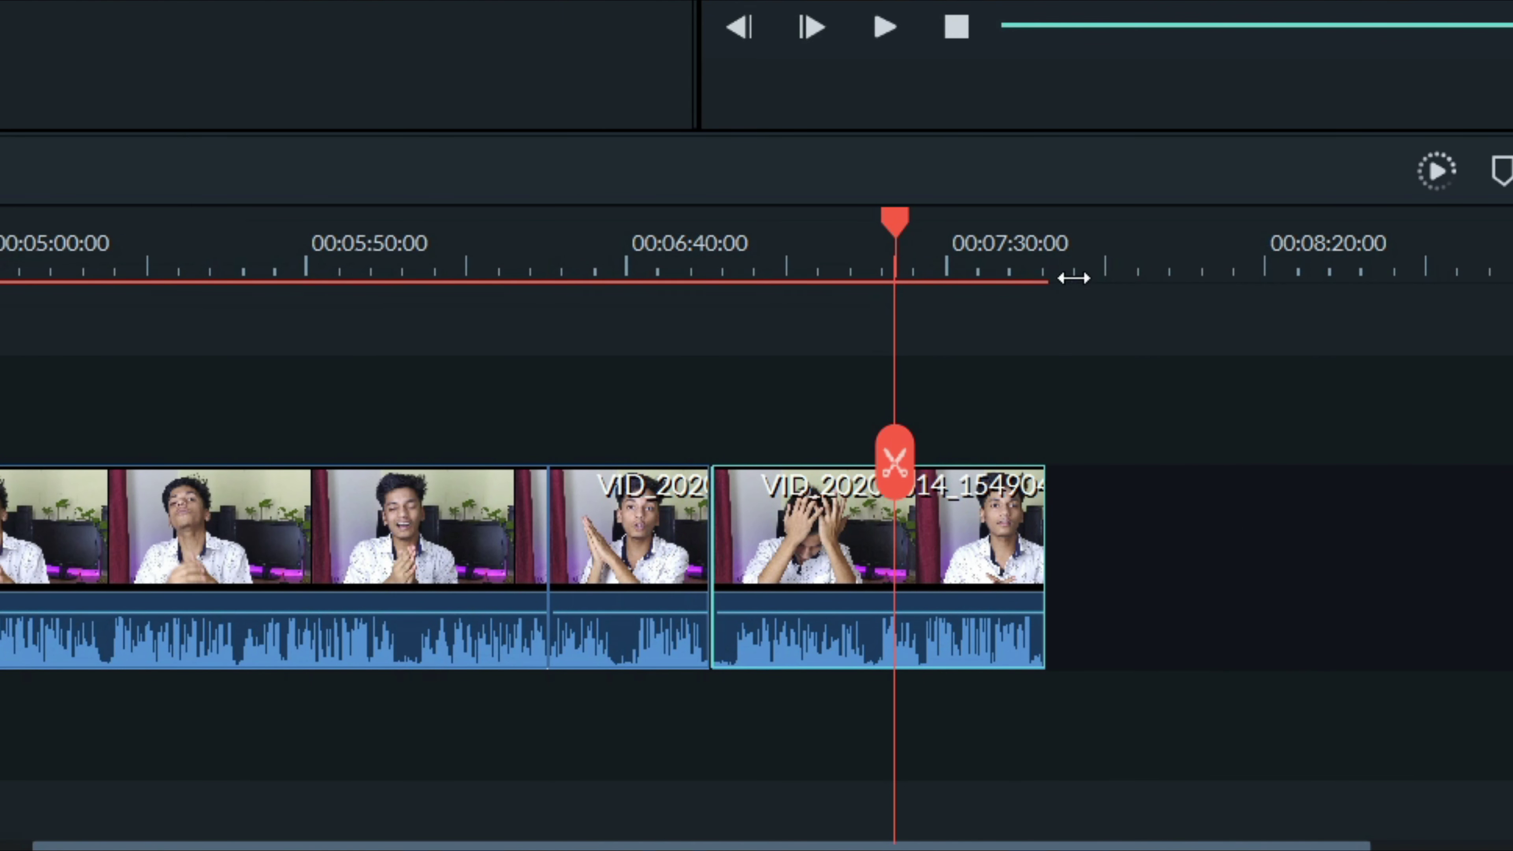
key(ctrl+plus)
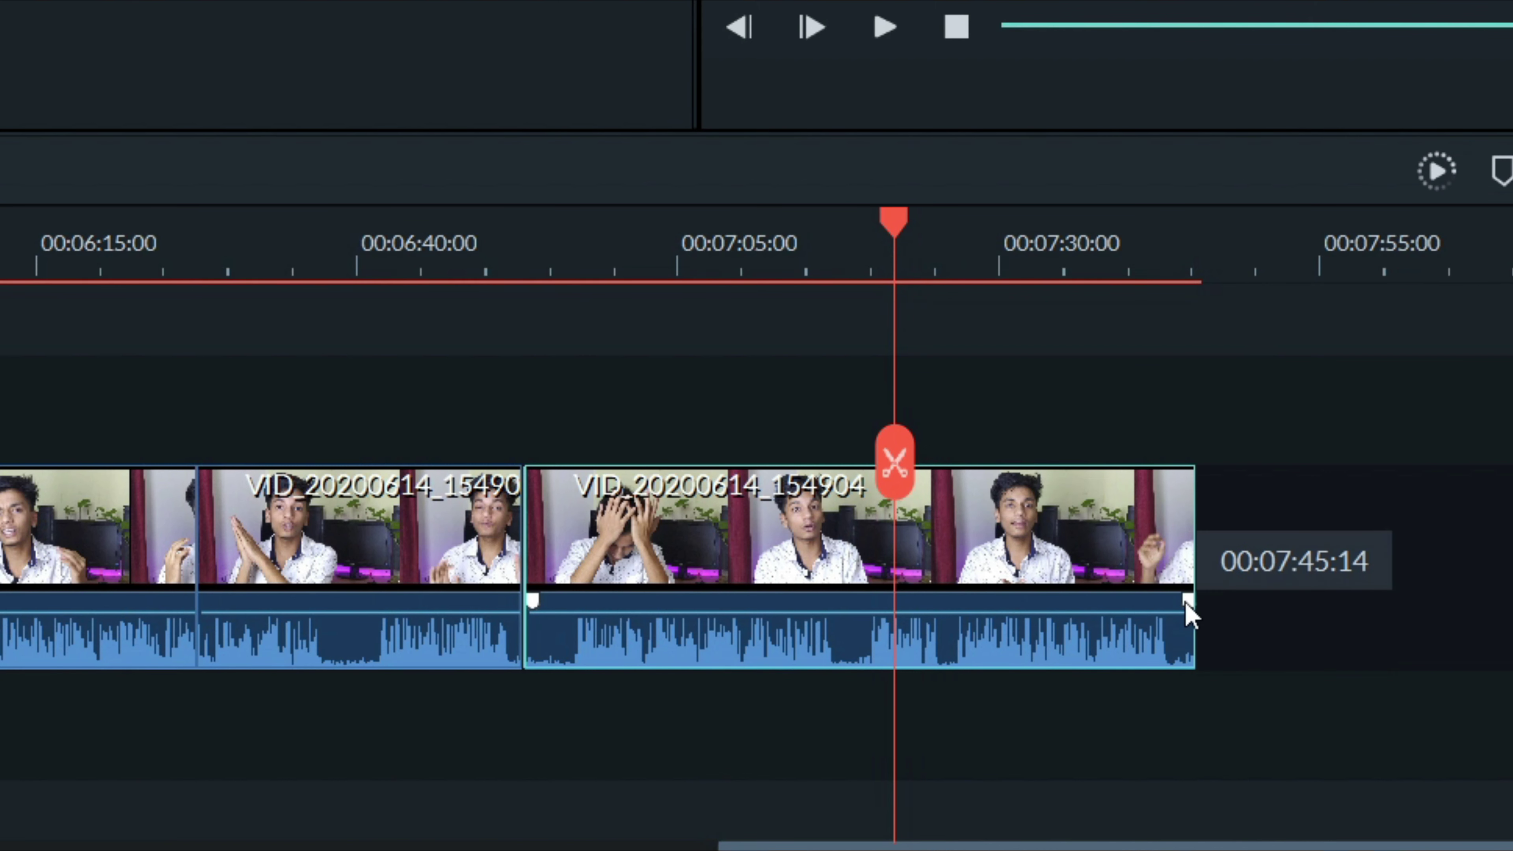
drag(1187, 601, 887, 595)
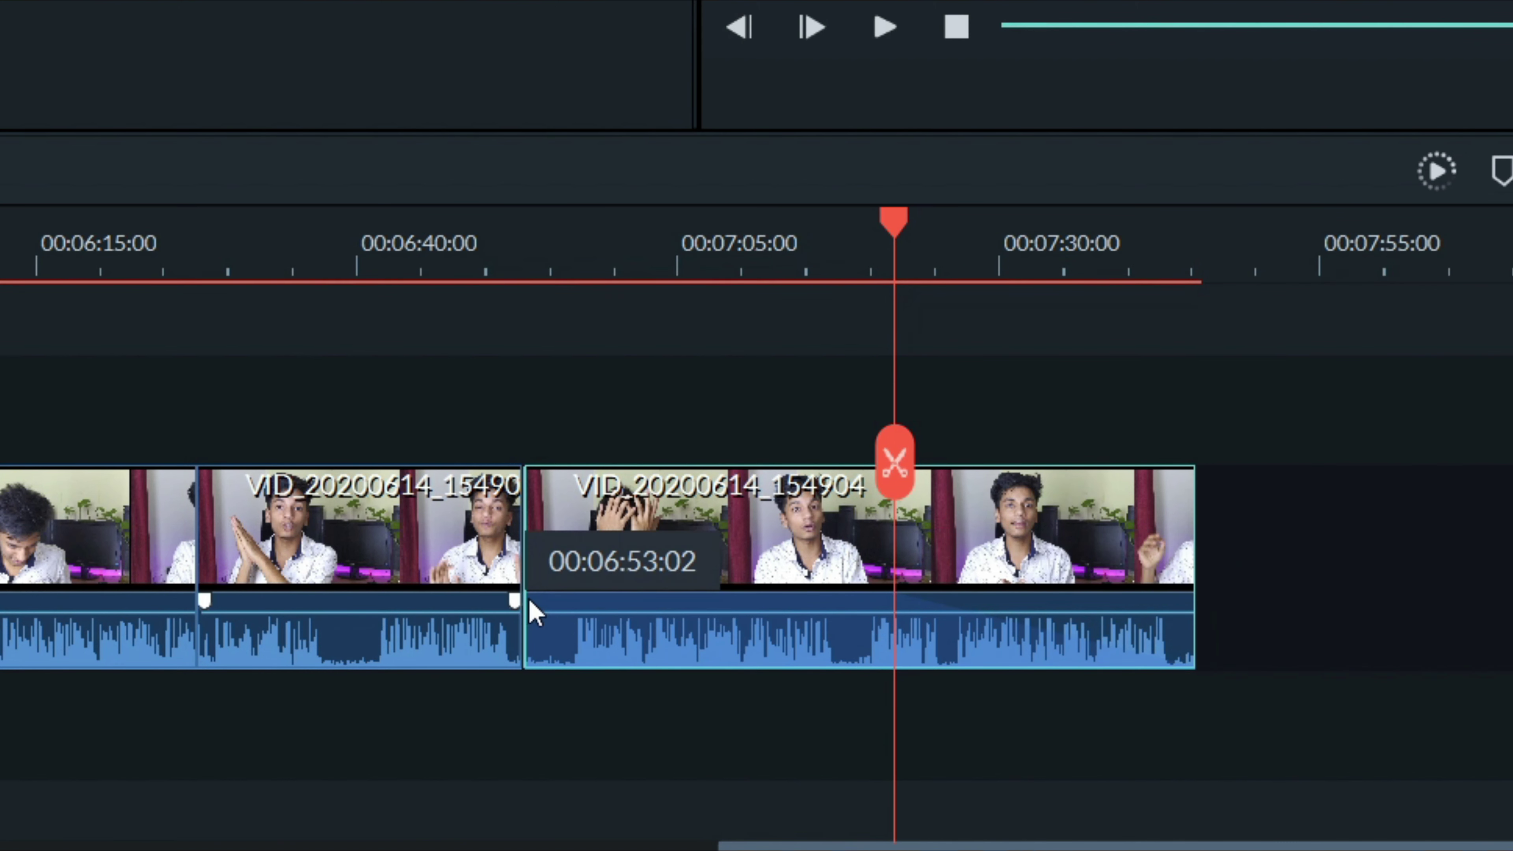
mouse_move(528, 598)
mouse_down()
mouse_move(872, 599)
mouse_move(526, 594)
mouse_up()
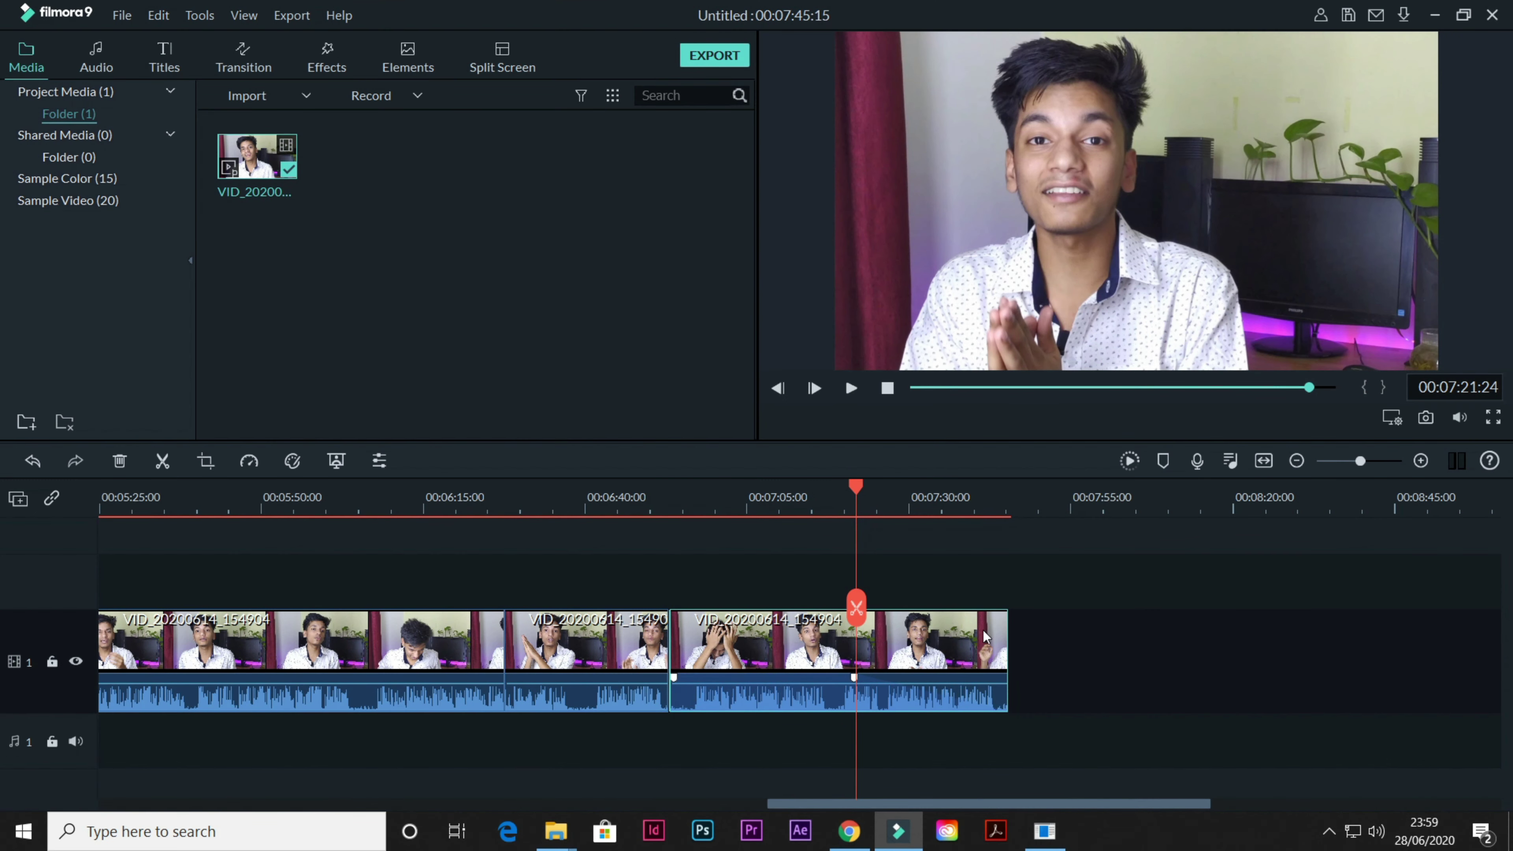
drag(853, 677, 668, 677)
Step: Play the last clip from about 00:06:55 and again from about 00:07:16 to check how its audio fades
click(685, 518)
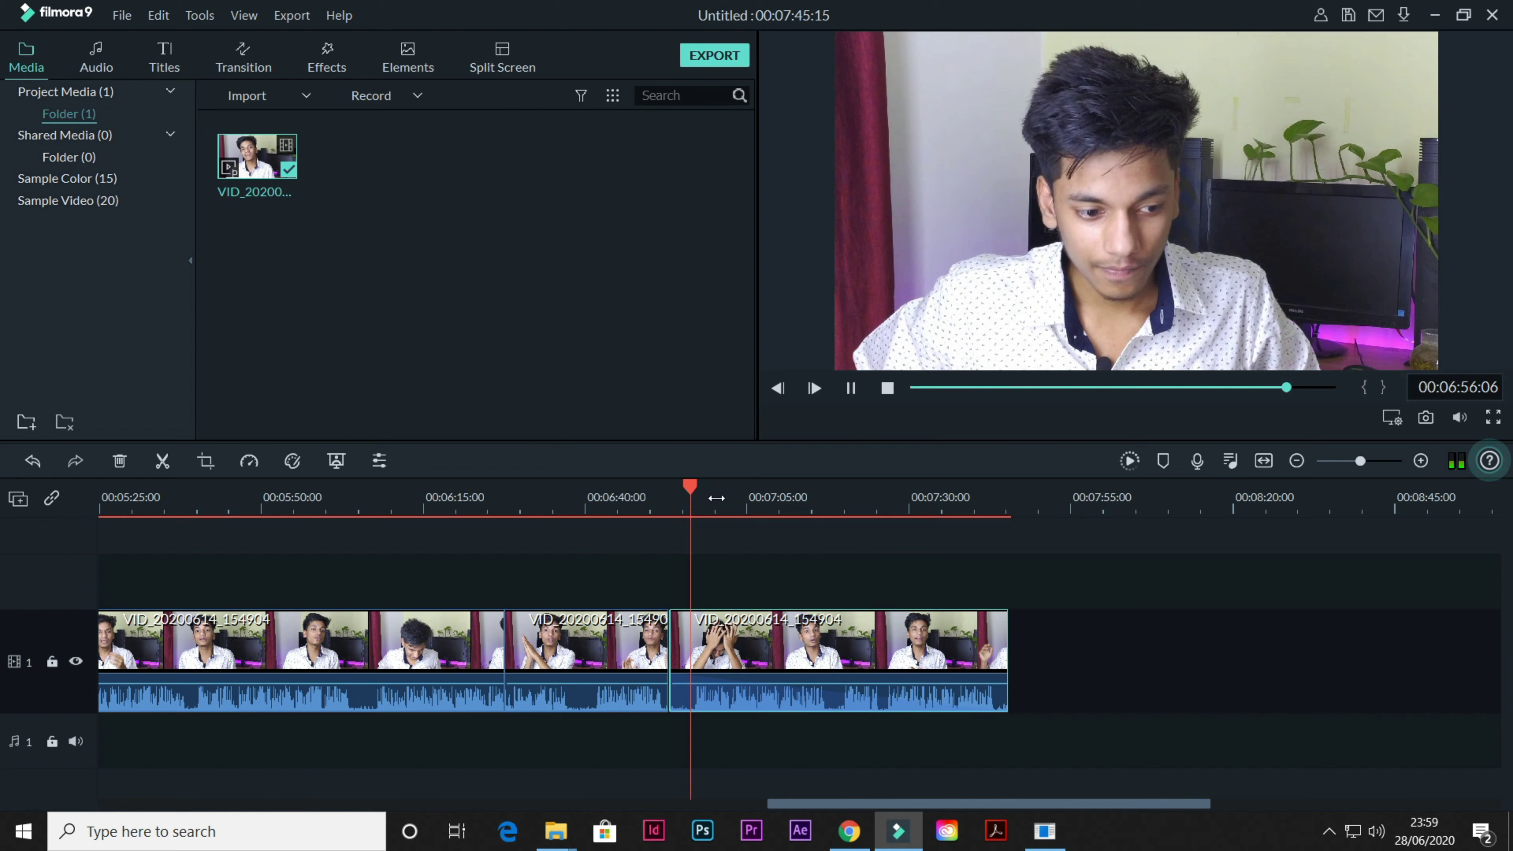
click(821, 507)
key(space)
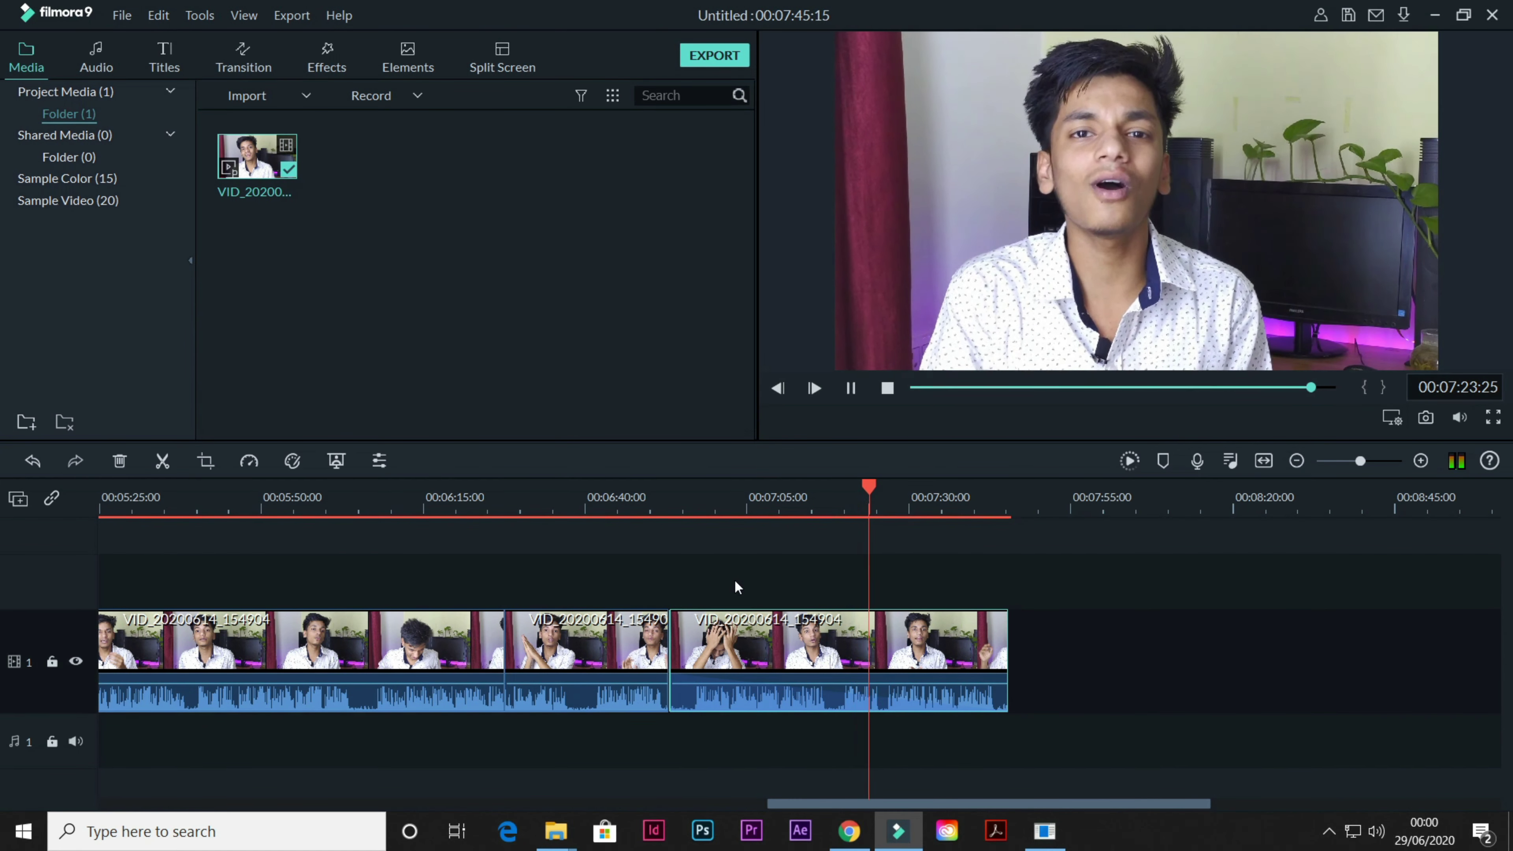
click(743, 584)
key(space)
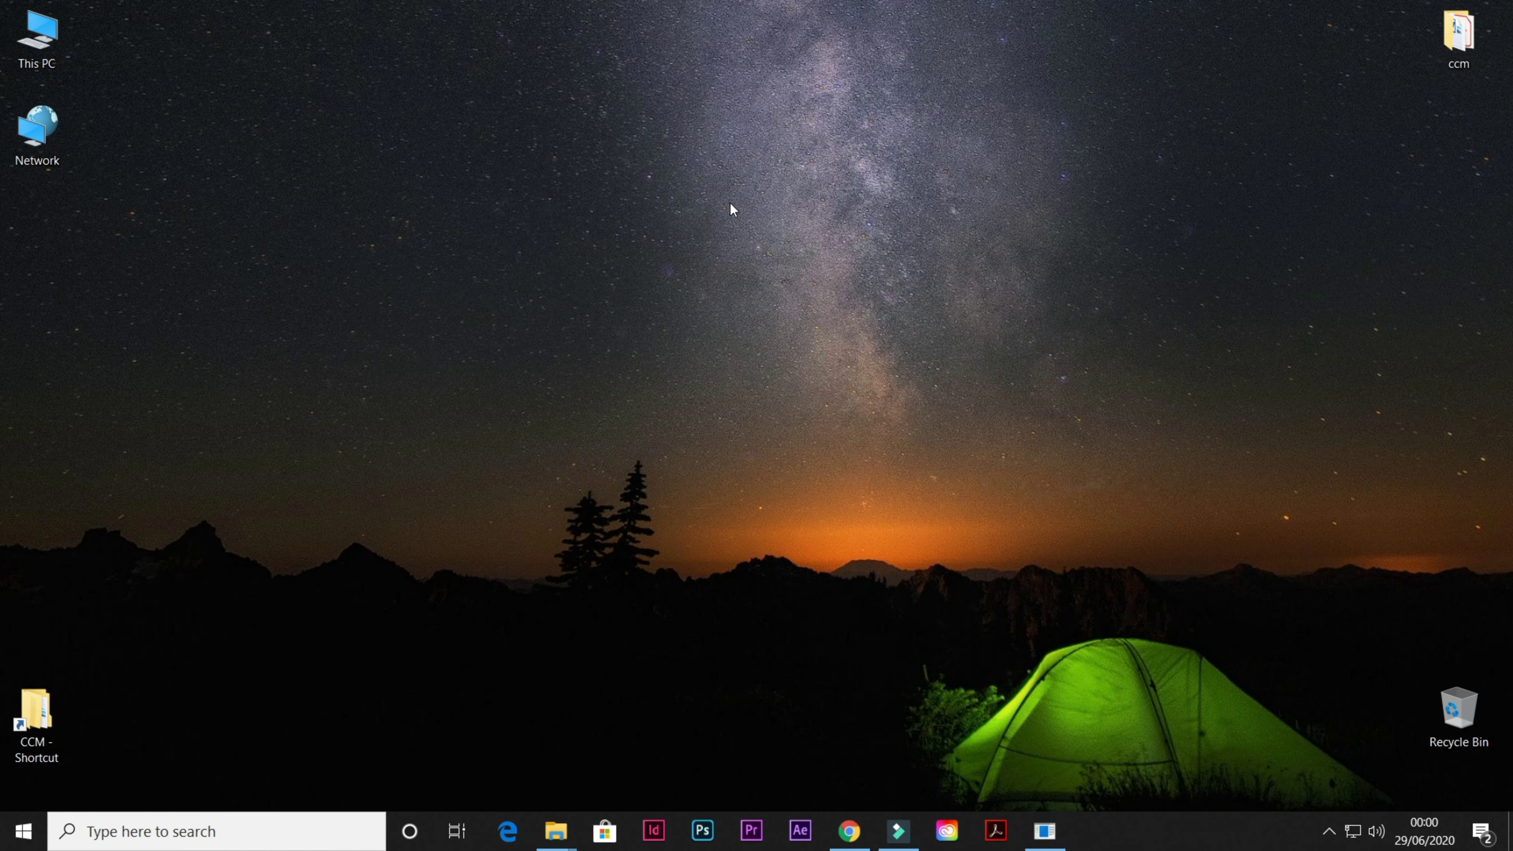
Step: Switch from the desktop to Filmora and place the Default Title at the start of video track 1
click(898, 831)
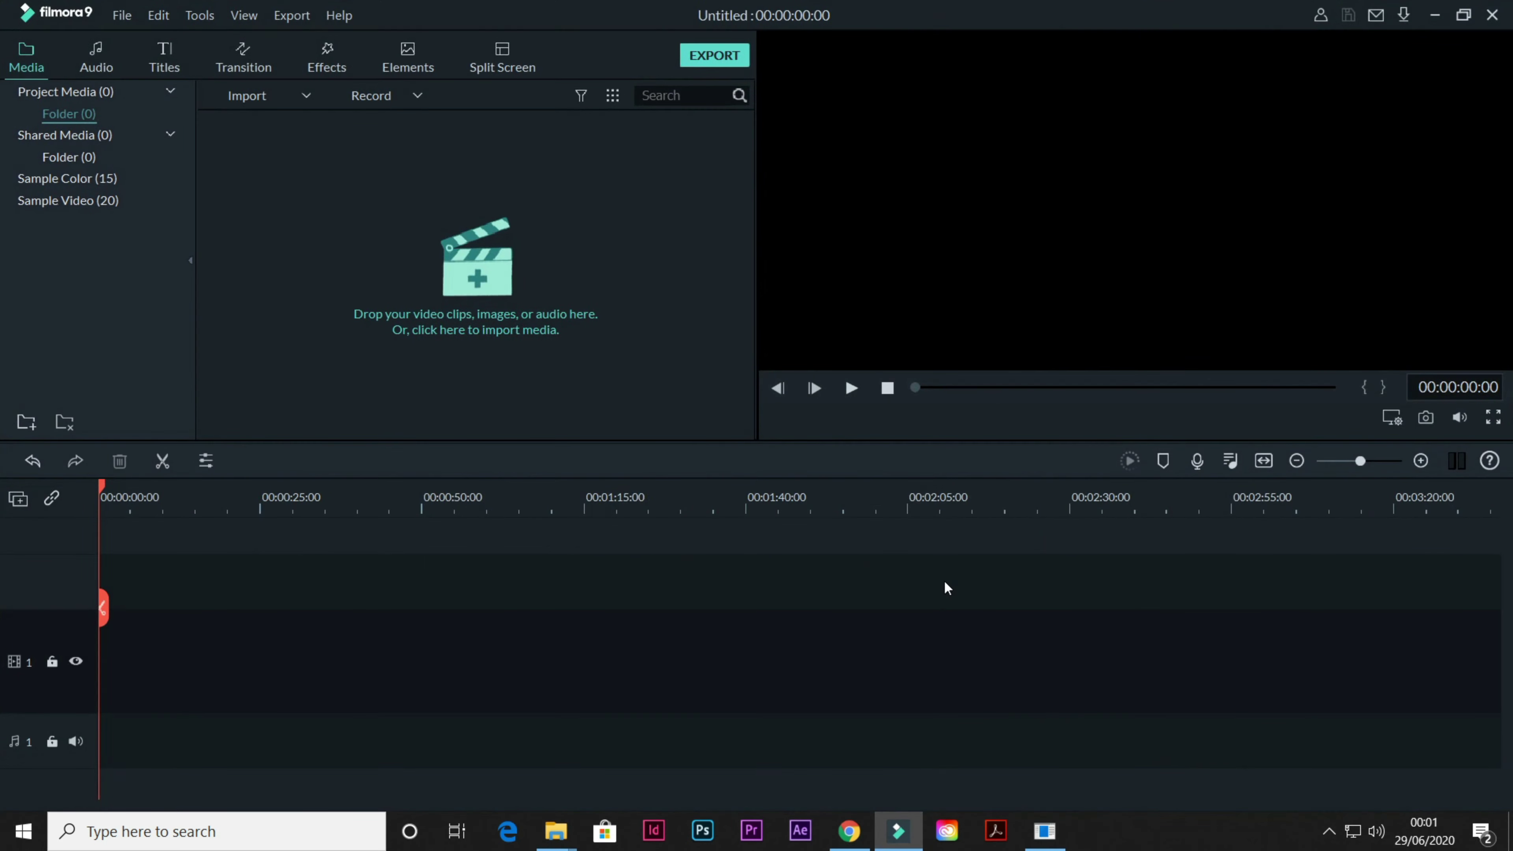
click(153, 70)
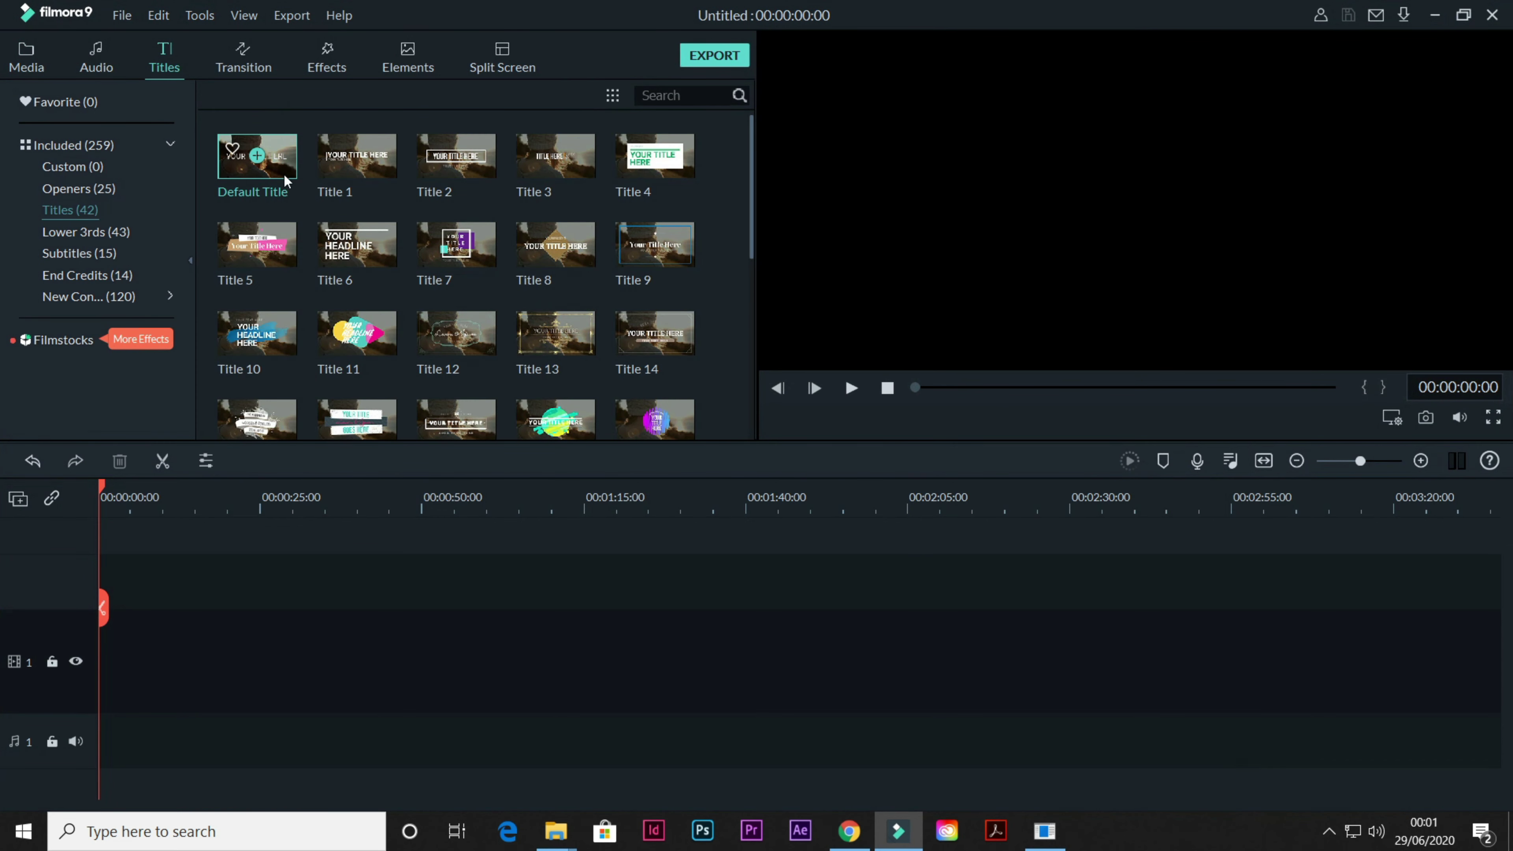
drag(256, 156, 100, 614)
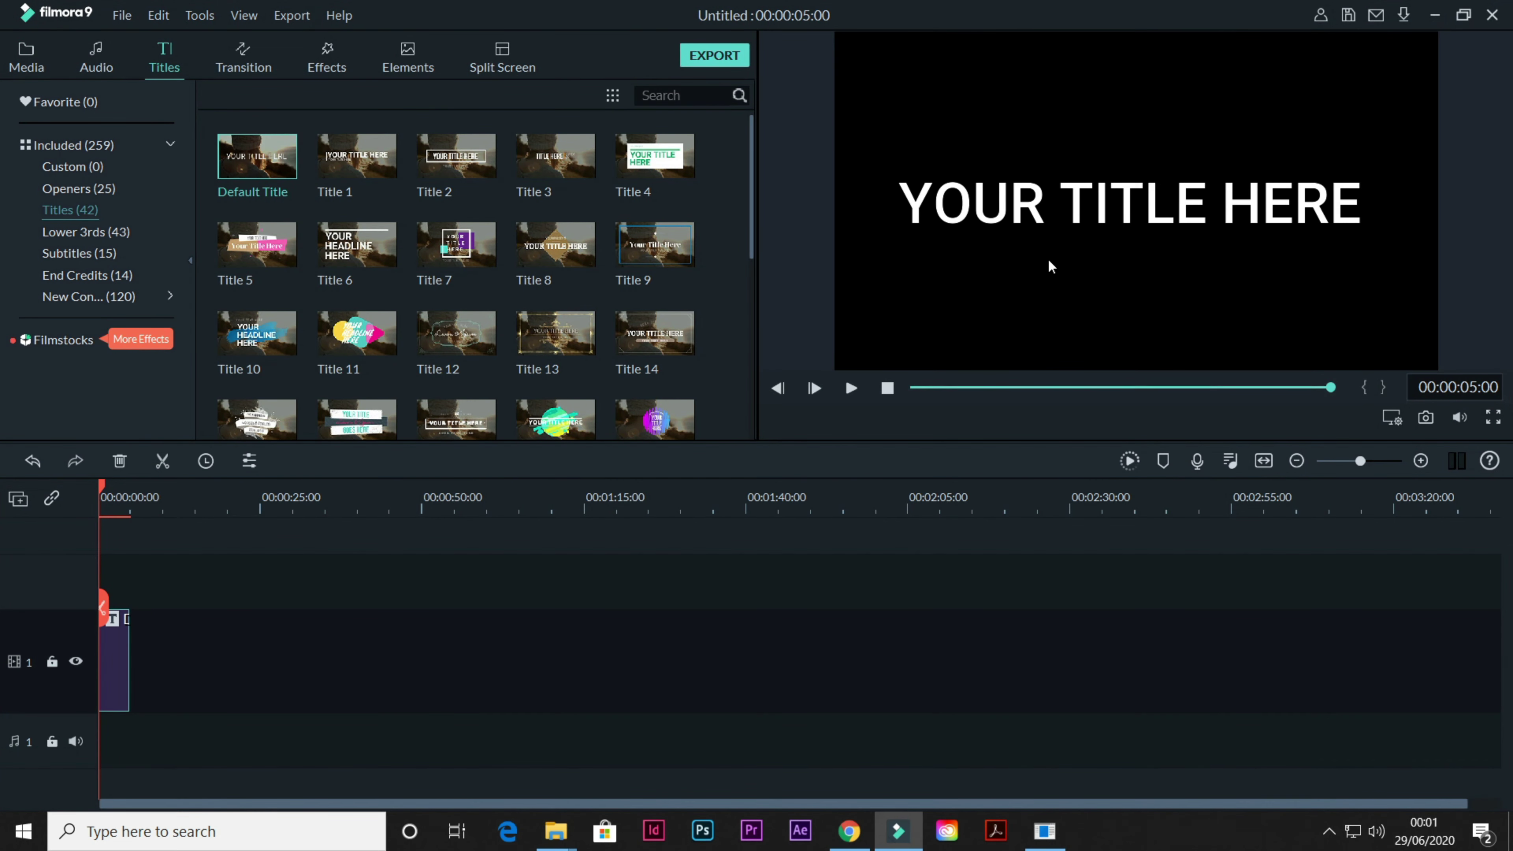
Step: Replace the title's placeholder text with "THE VLOGGER"
double_click(1047, 258)
drag(450, 182, 124, 184)
text(T)
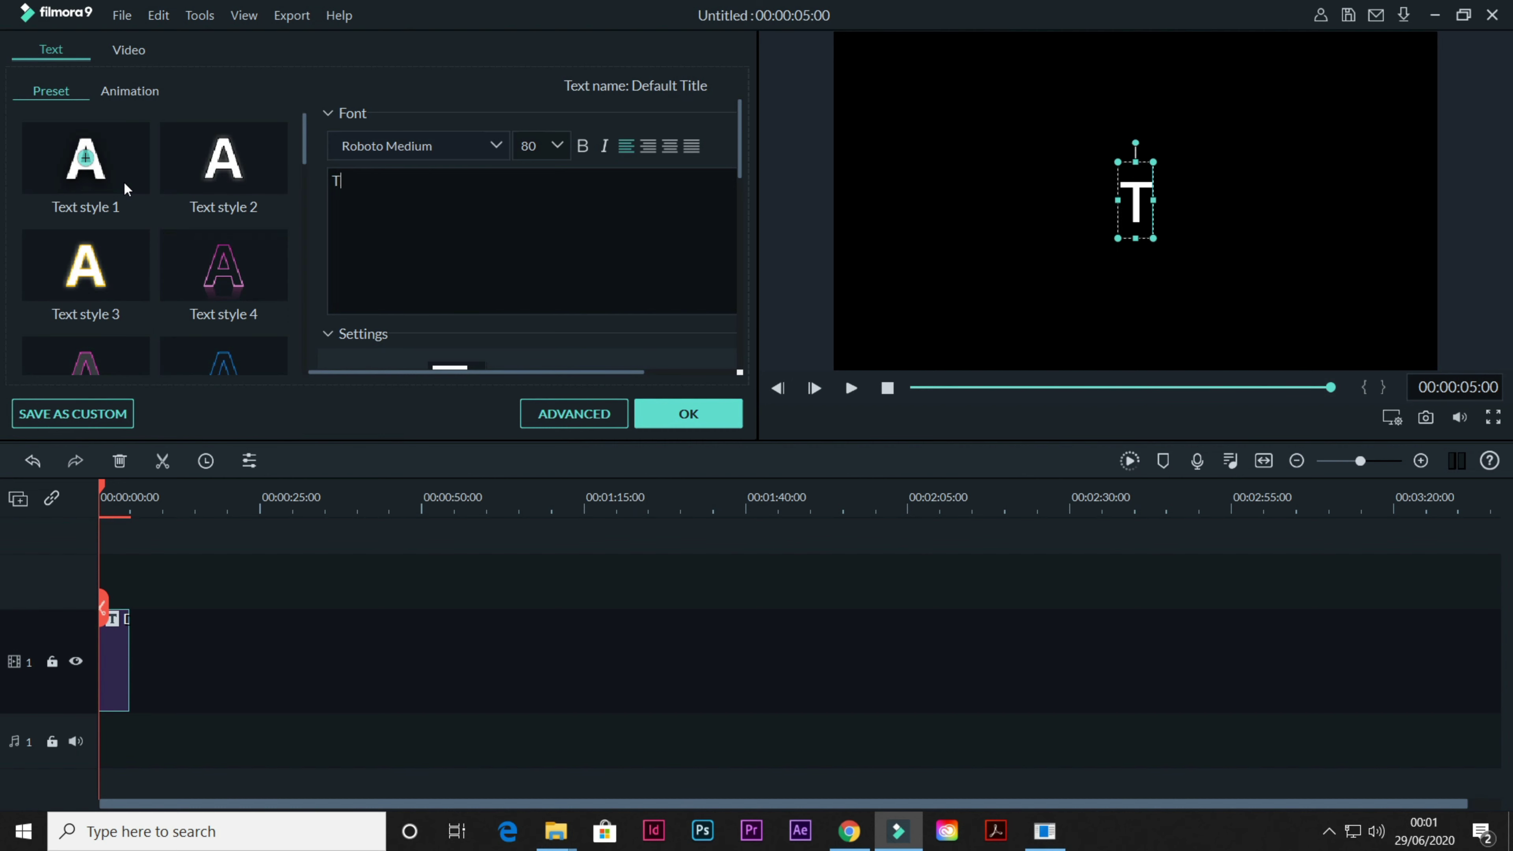
text(HE VLOGGER)
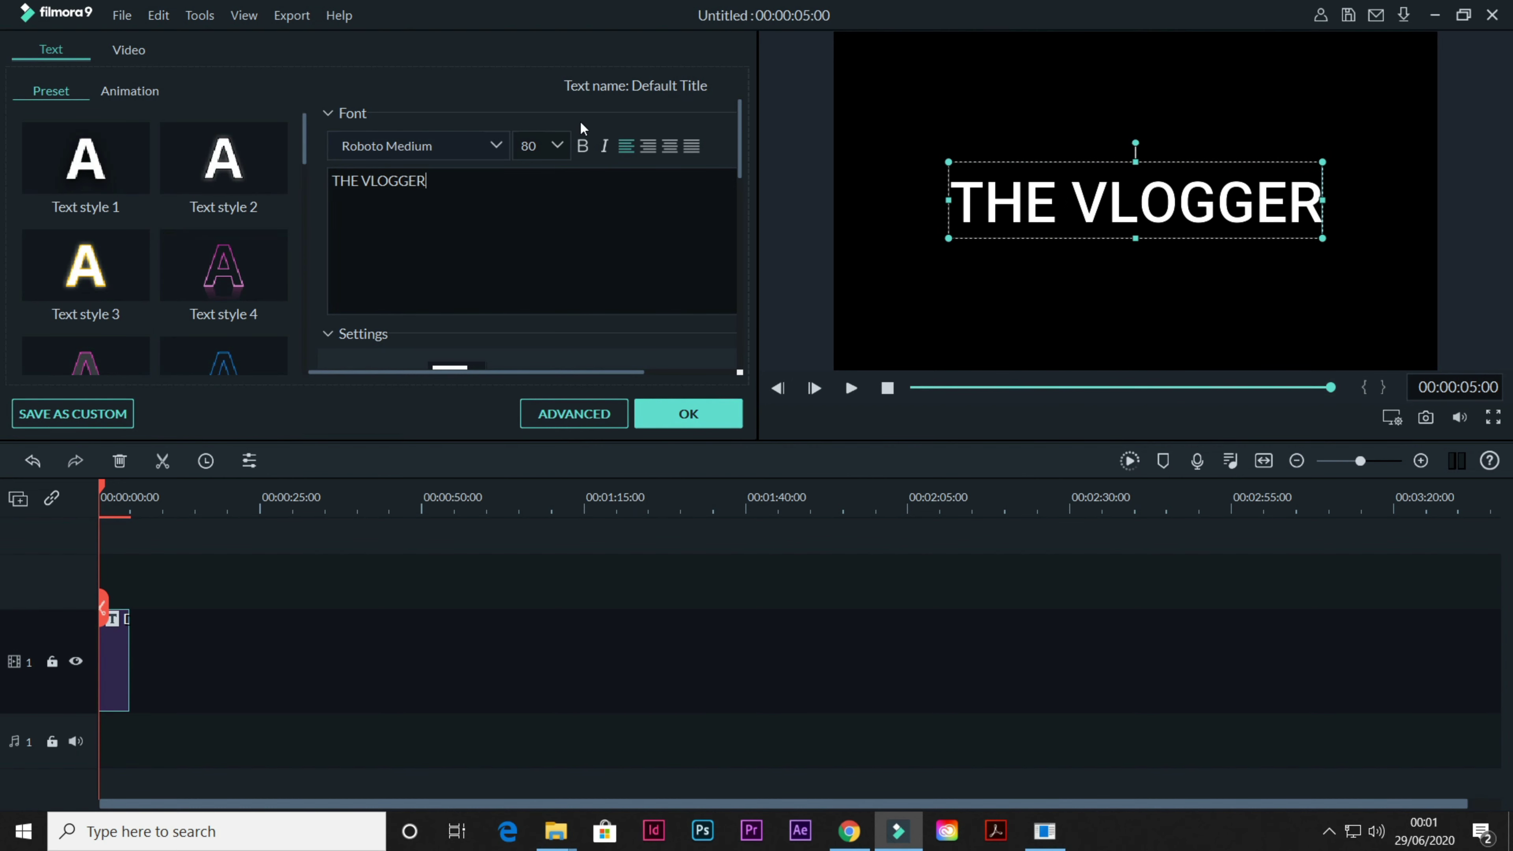
Step: Set the font of the THE VLOGGER title to Segoe UI Black and apply the text settings
double_click(1088, 203)
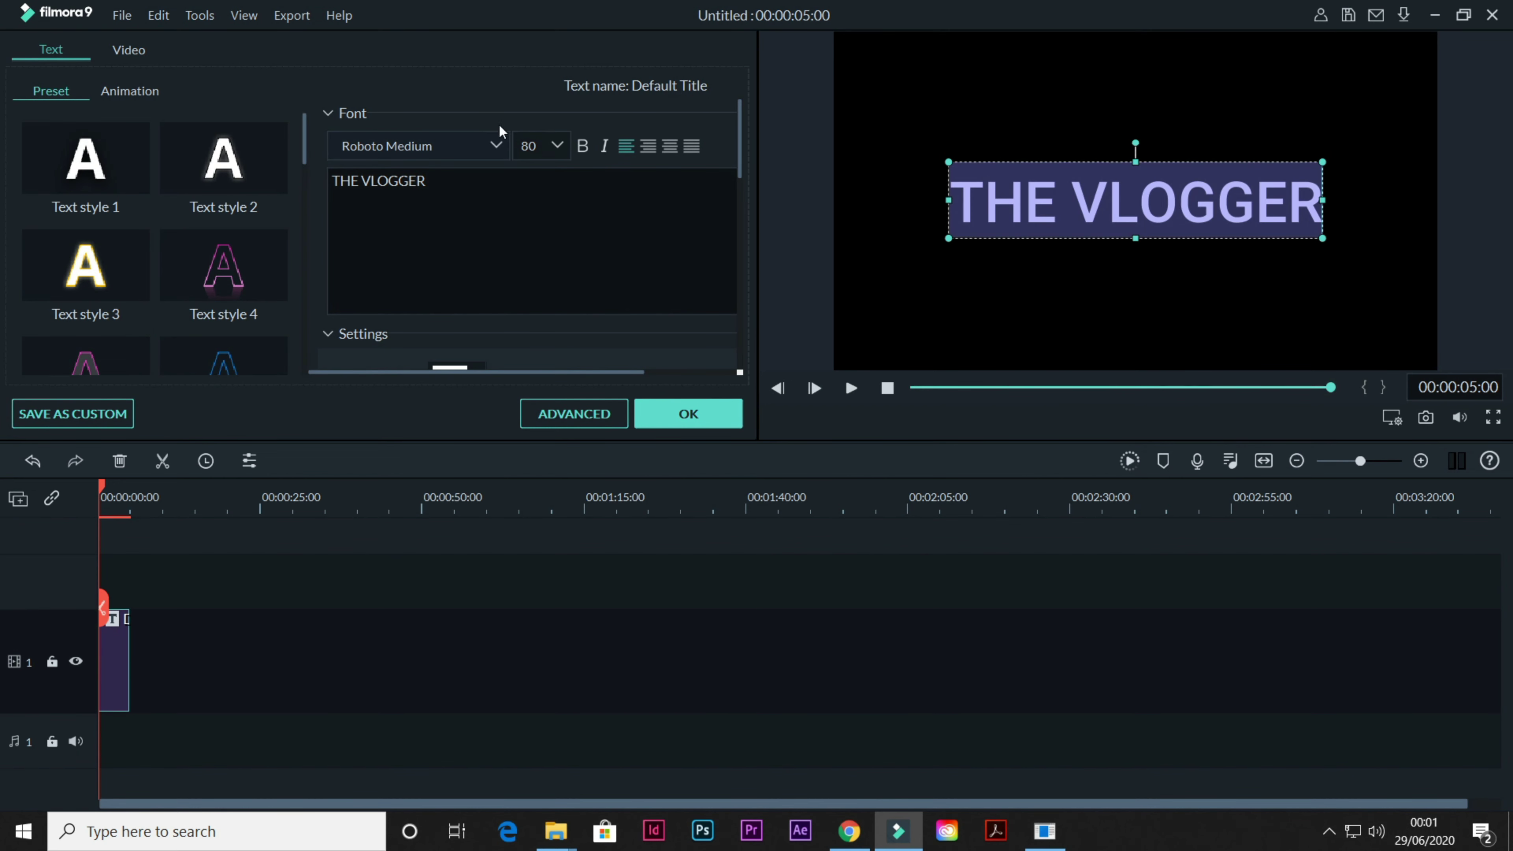
click(495, 145)
scroll(476, 313, down, 5)
click(500, 292)
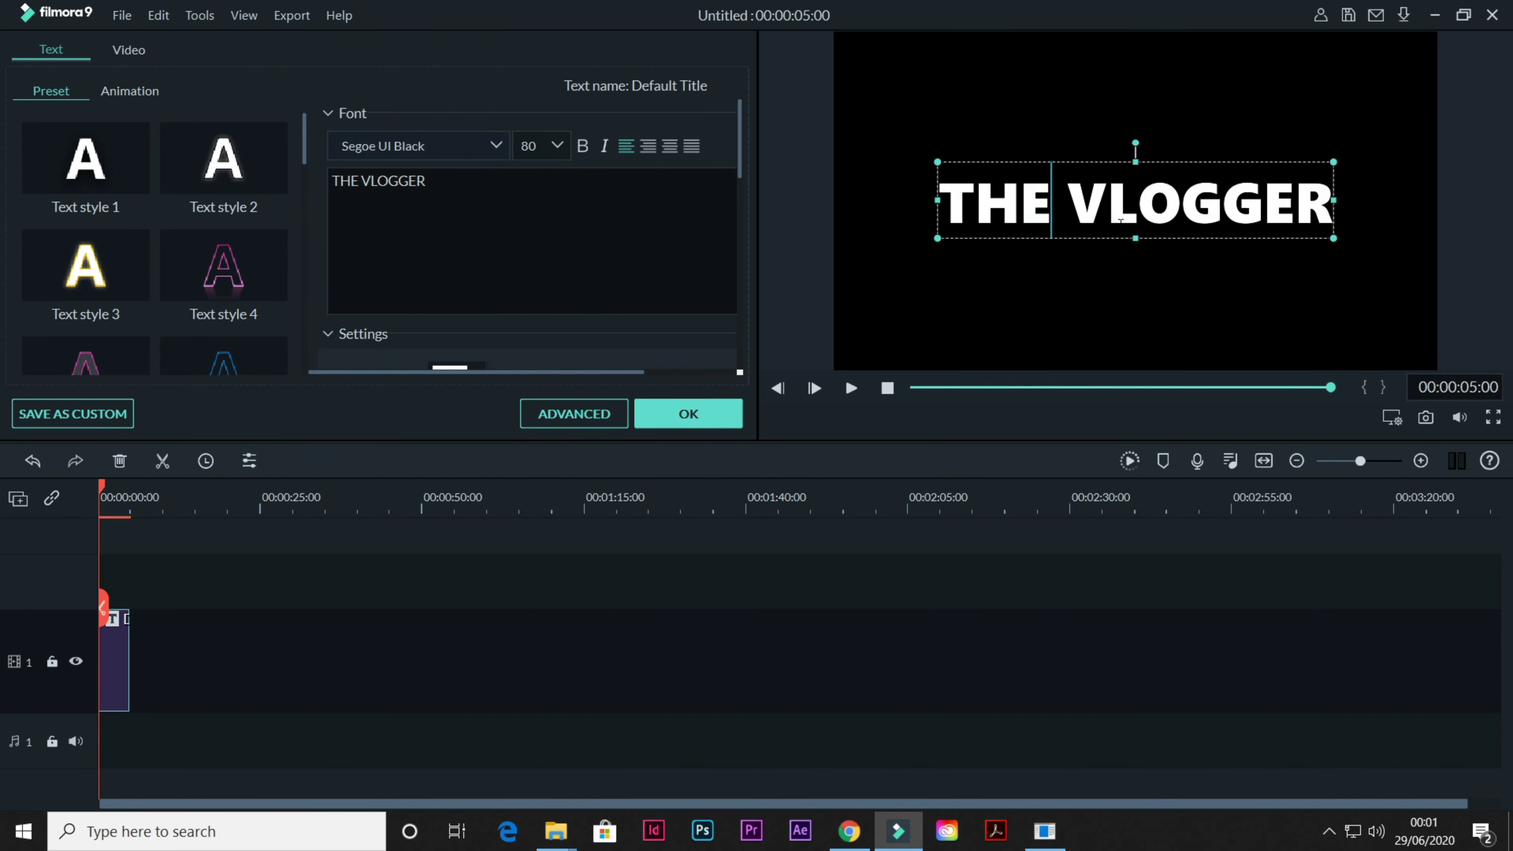
click(699, 417)
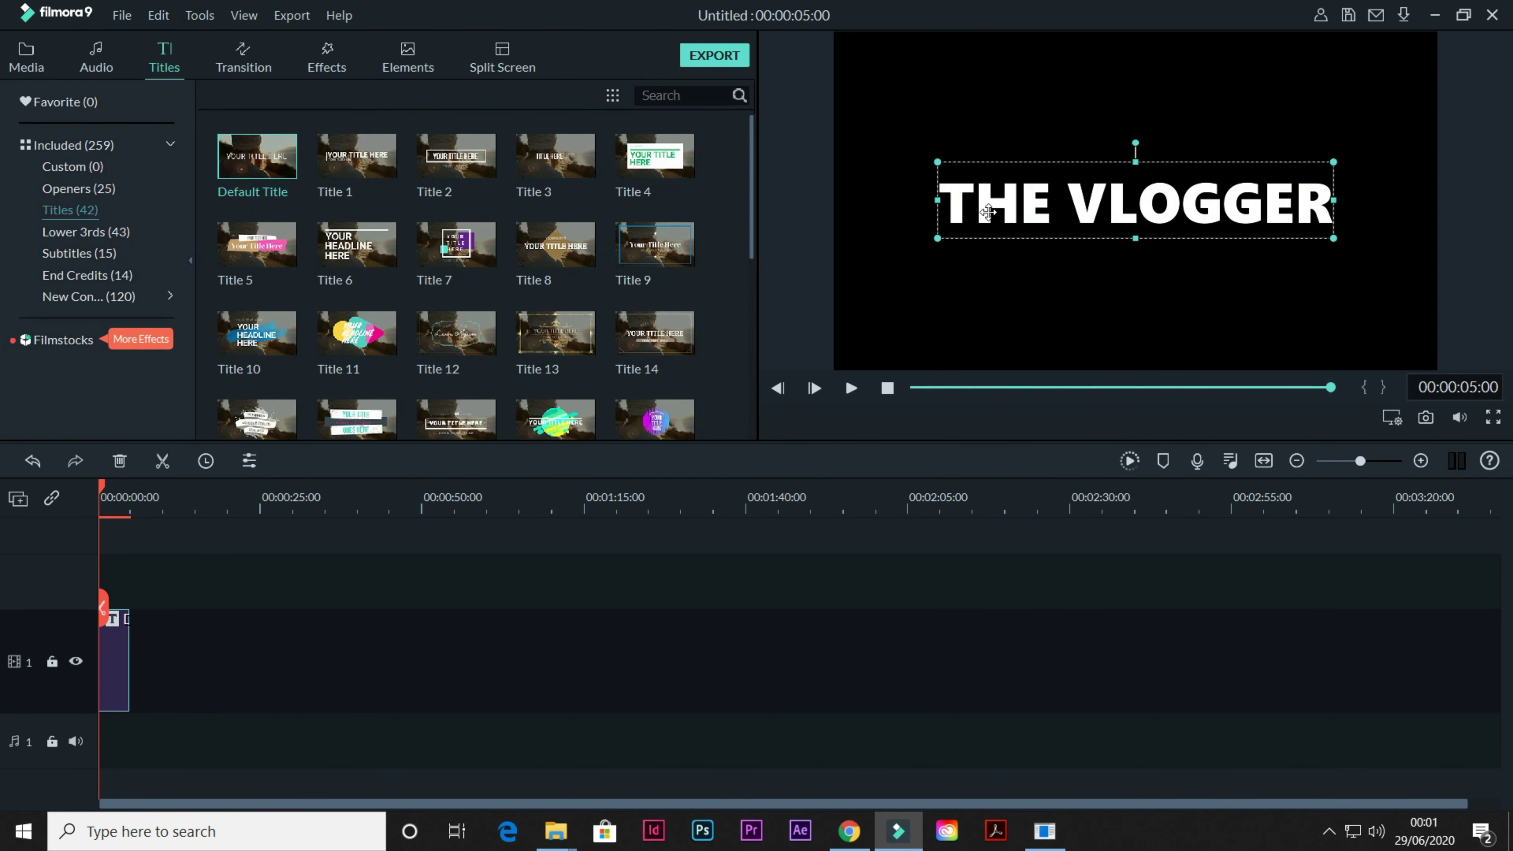
Step: Take a snapshot of the title frame and replace the title clip with it at the start of video track 2
click(1425, 417)
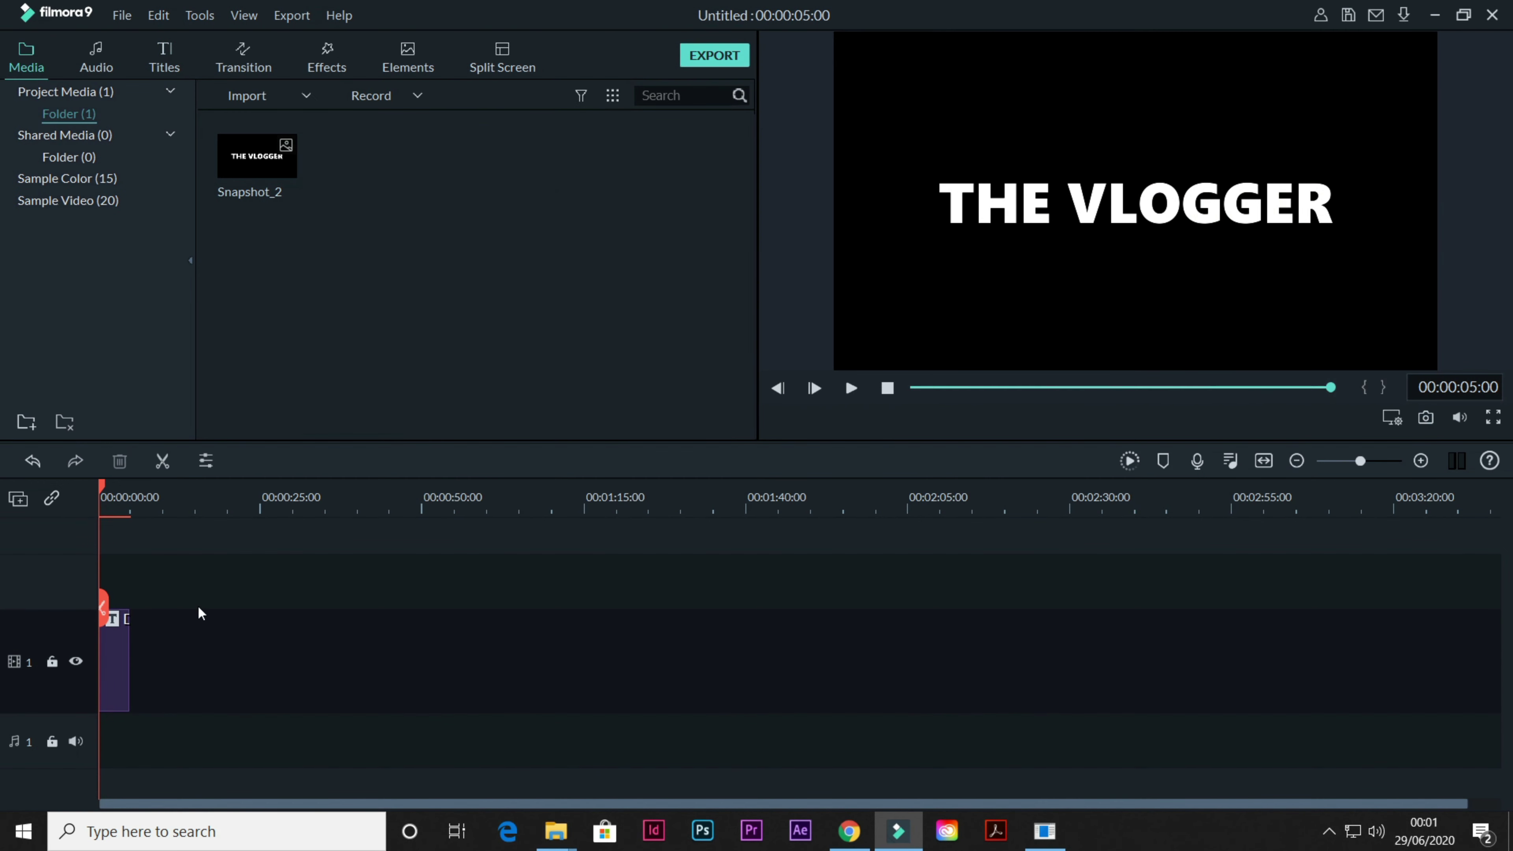
drag(104, 576, 175, 639)
key(Delete)
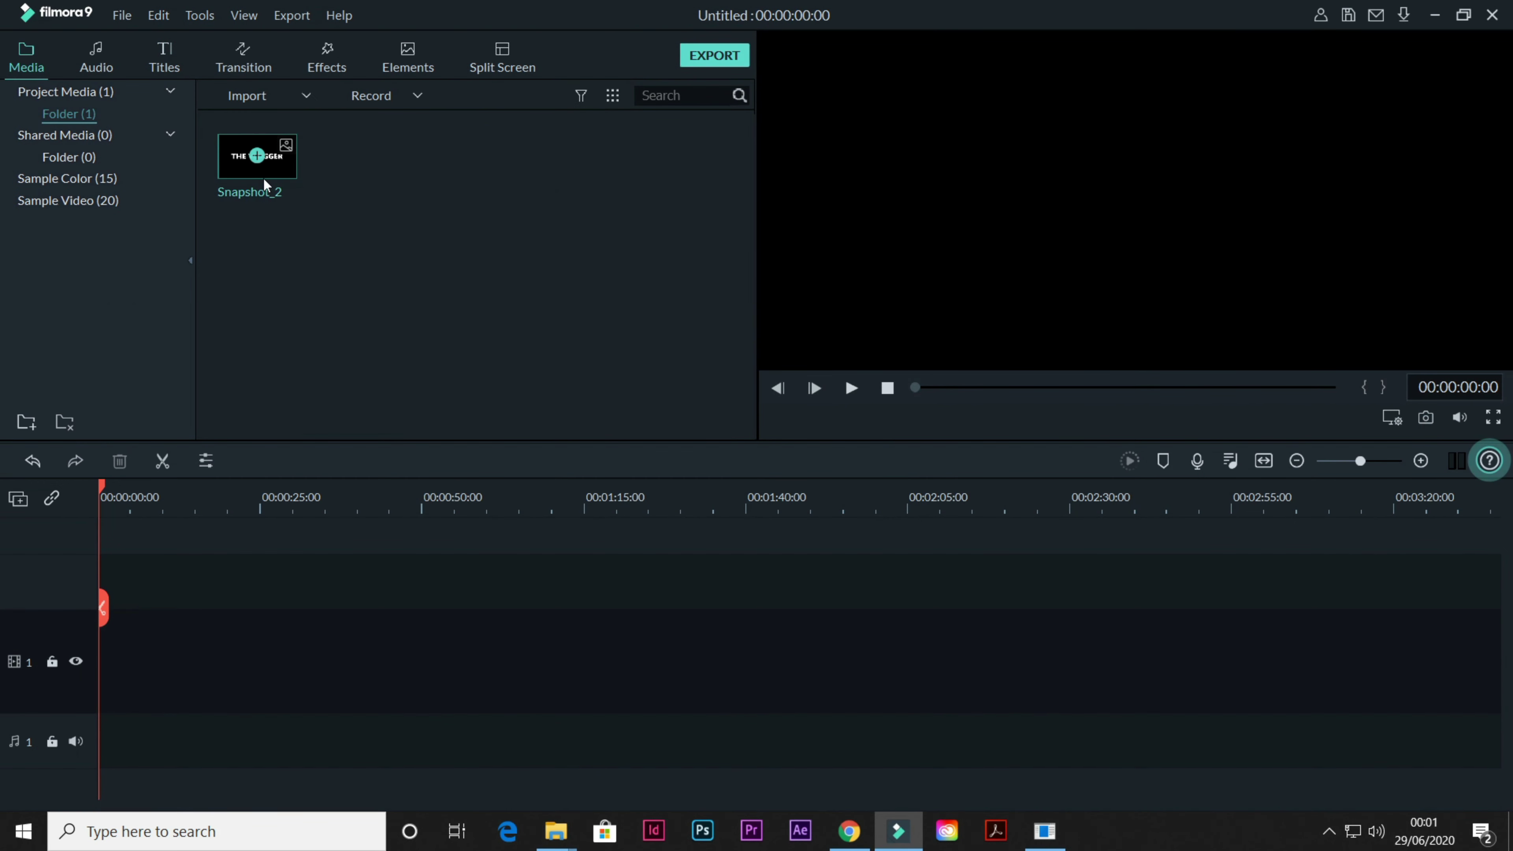
drag(271, 169, 107, 597)
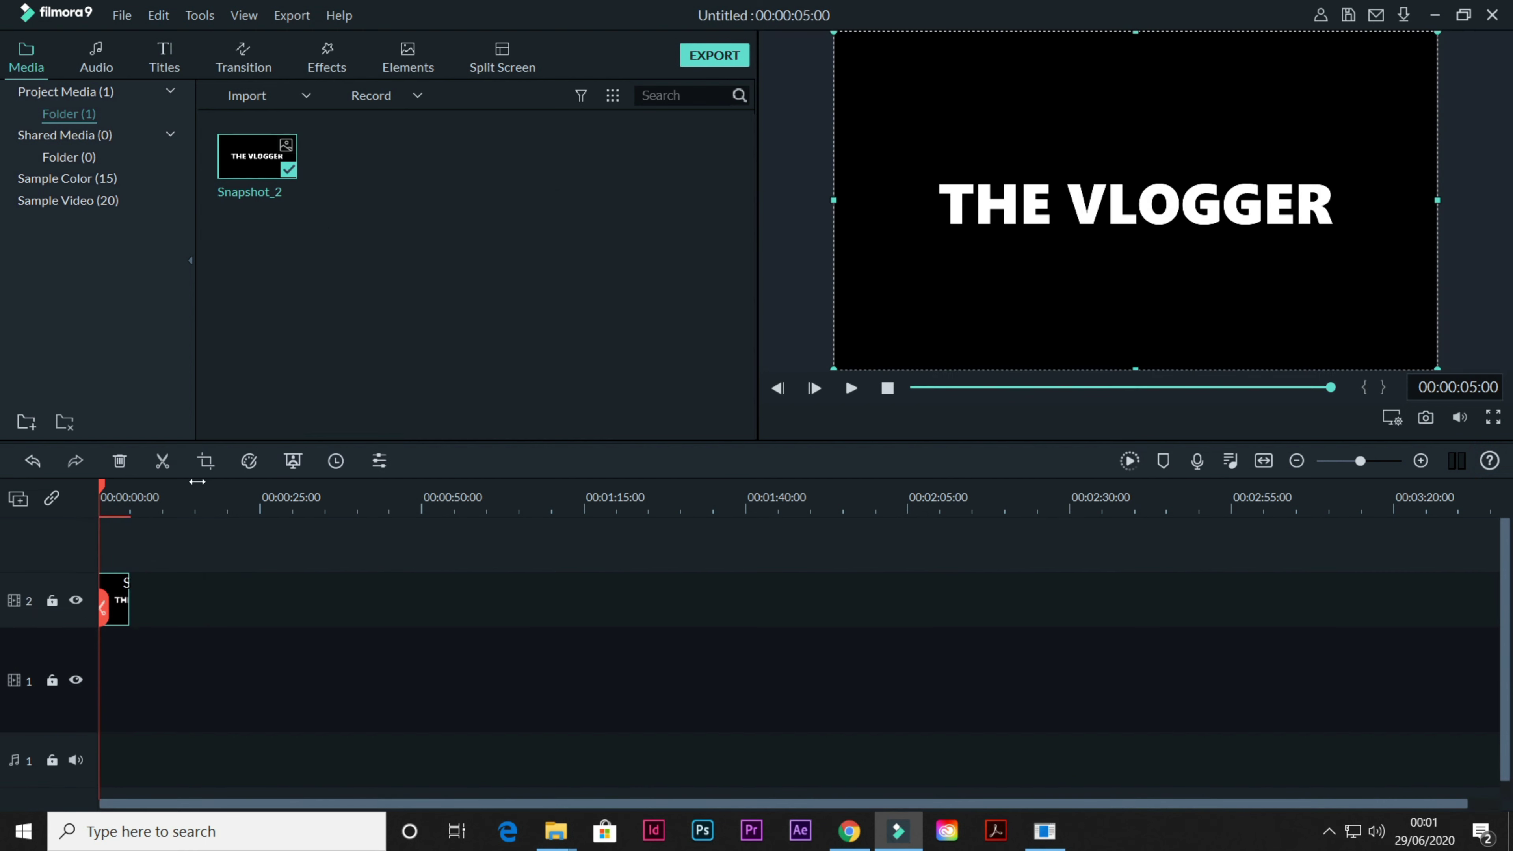
drag(261, 501, 243, 533)
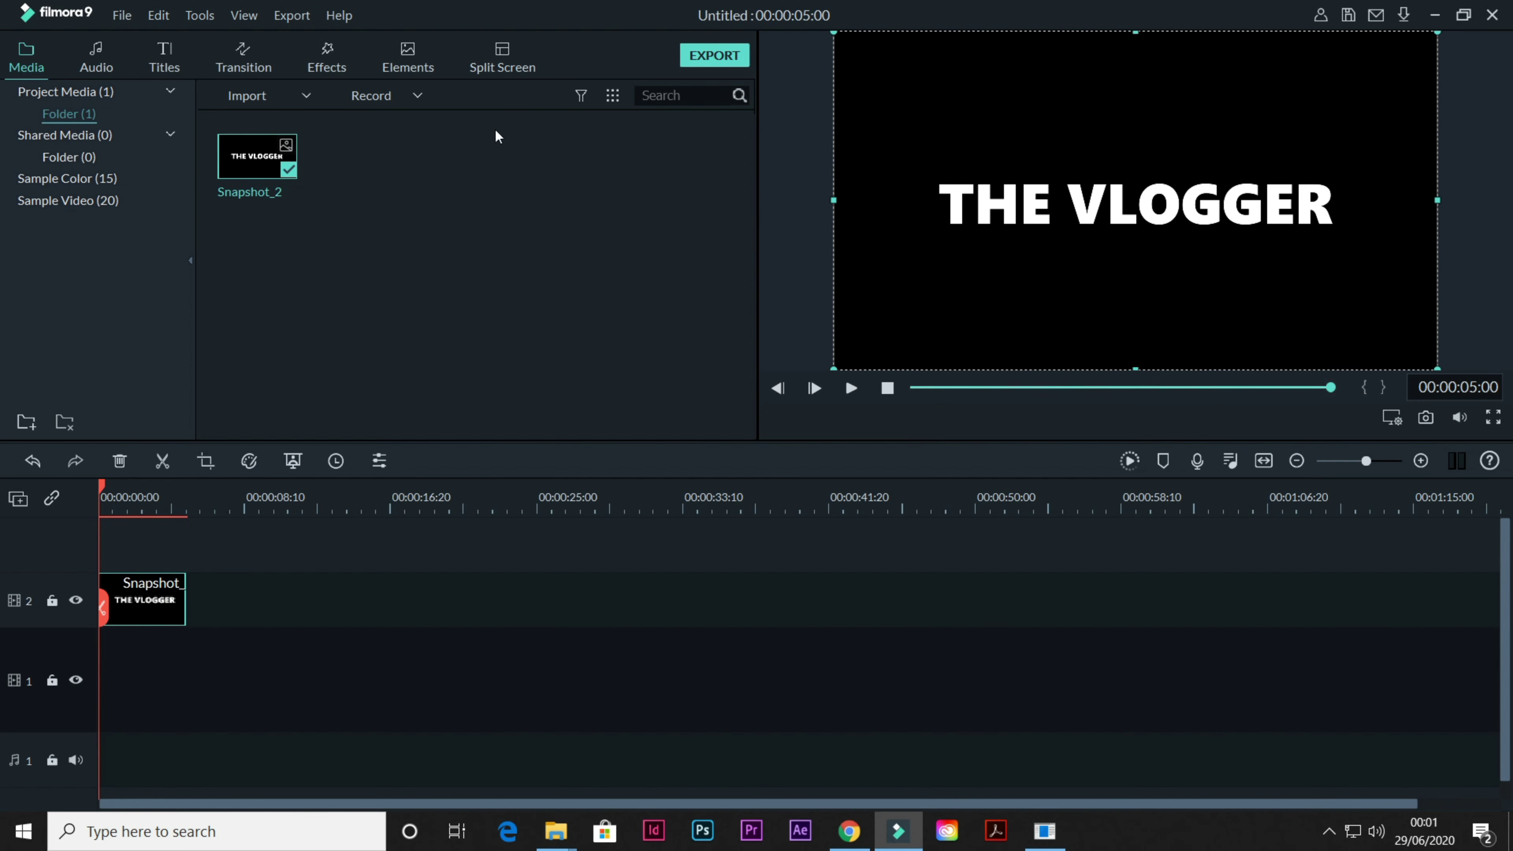
Step: Import the media file "video" and place it at the start of video track 1, beneath the snapshot
click(278, 96)
click(293, 123)
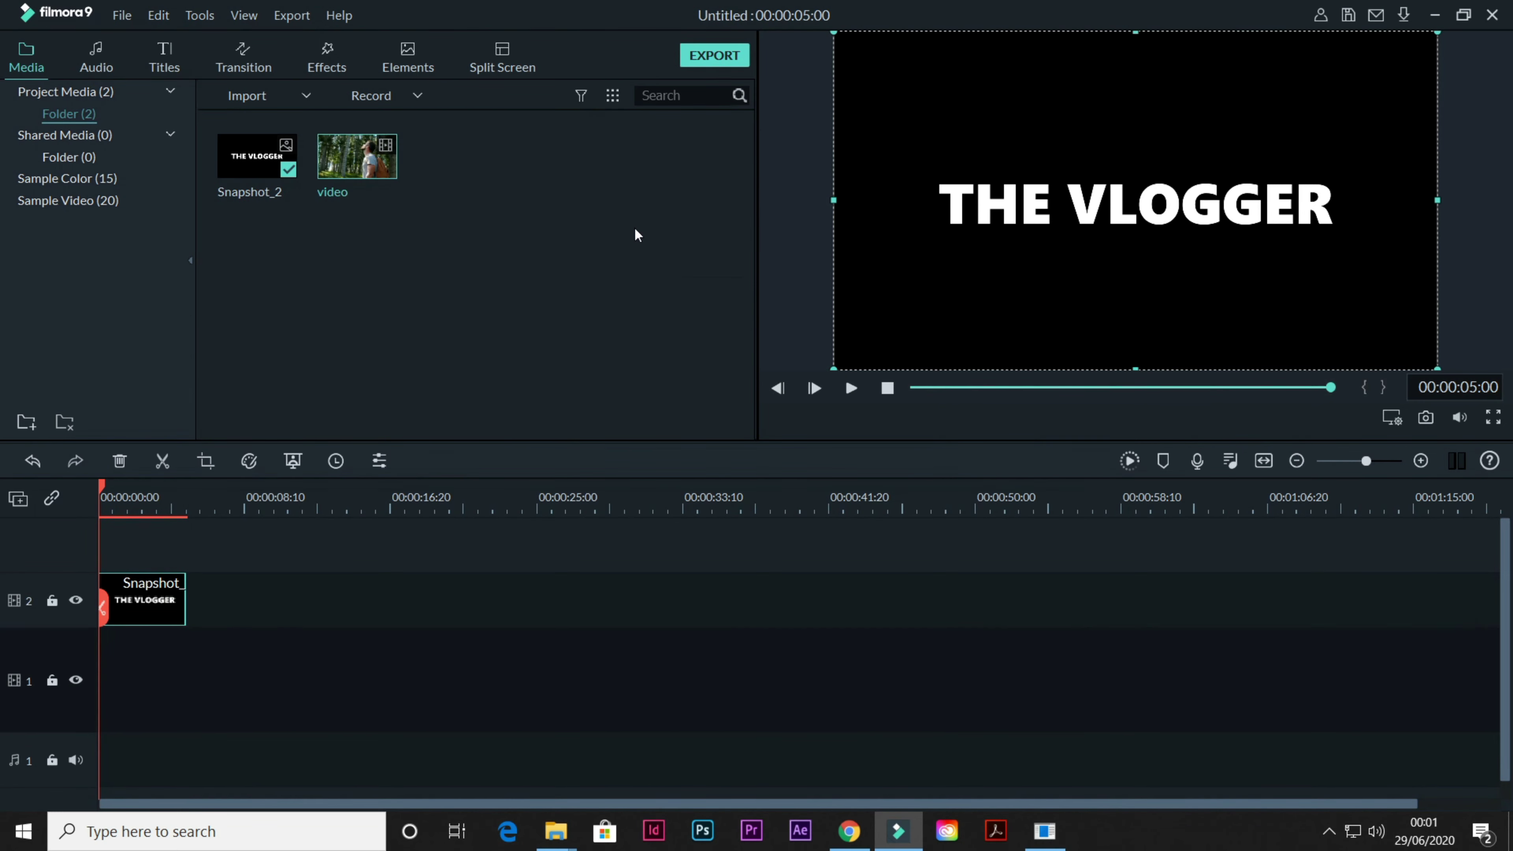
drag(374, 168, 109, 671)
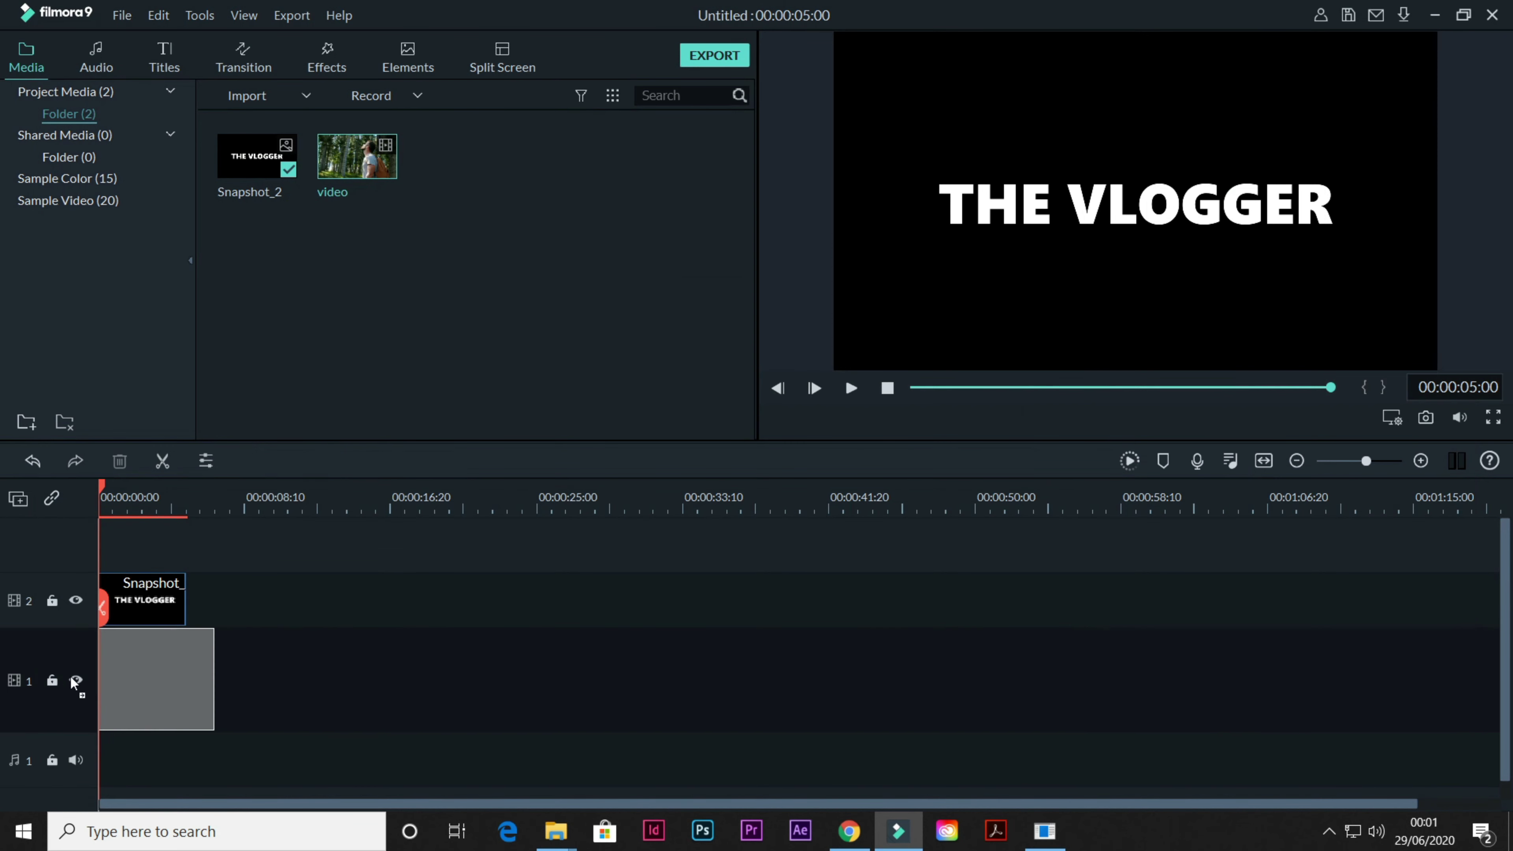
click(781, 457)
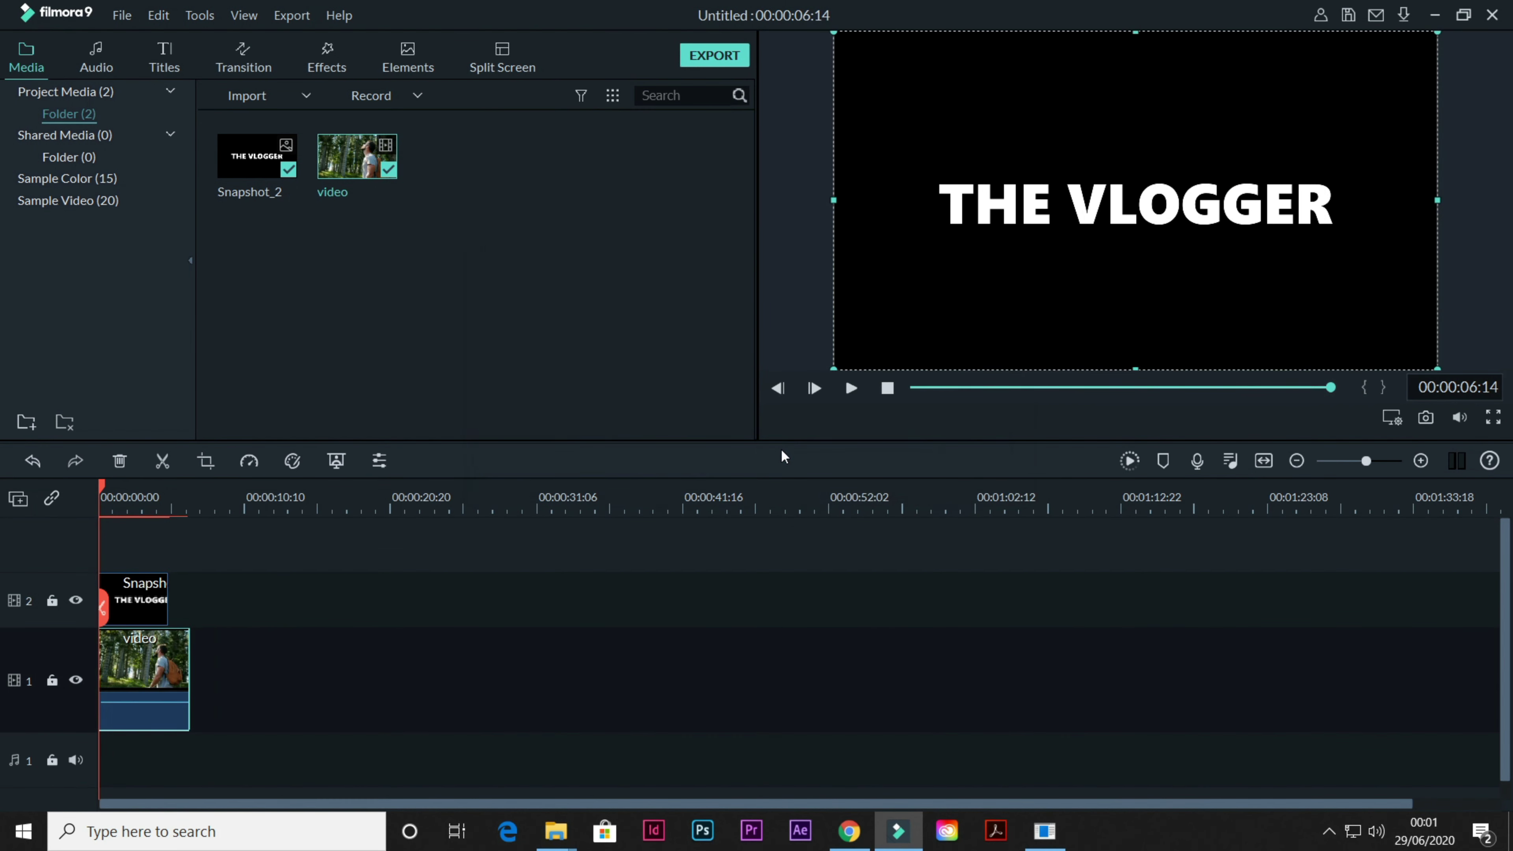
Step: Set the snapshot clip's blending mode to Darken and apply it
click(154, 589)
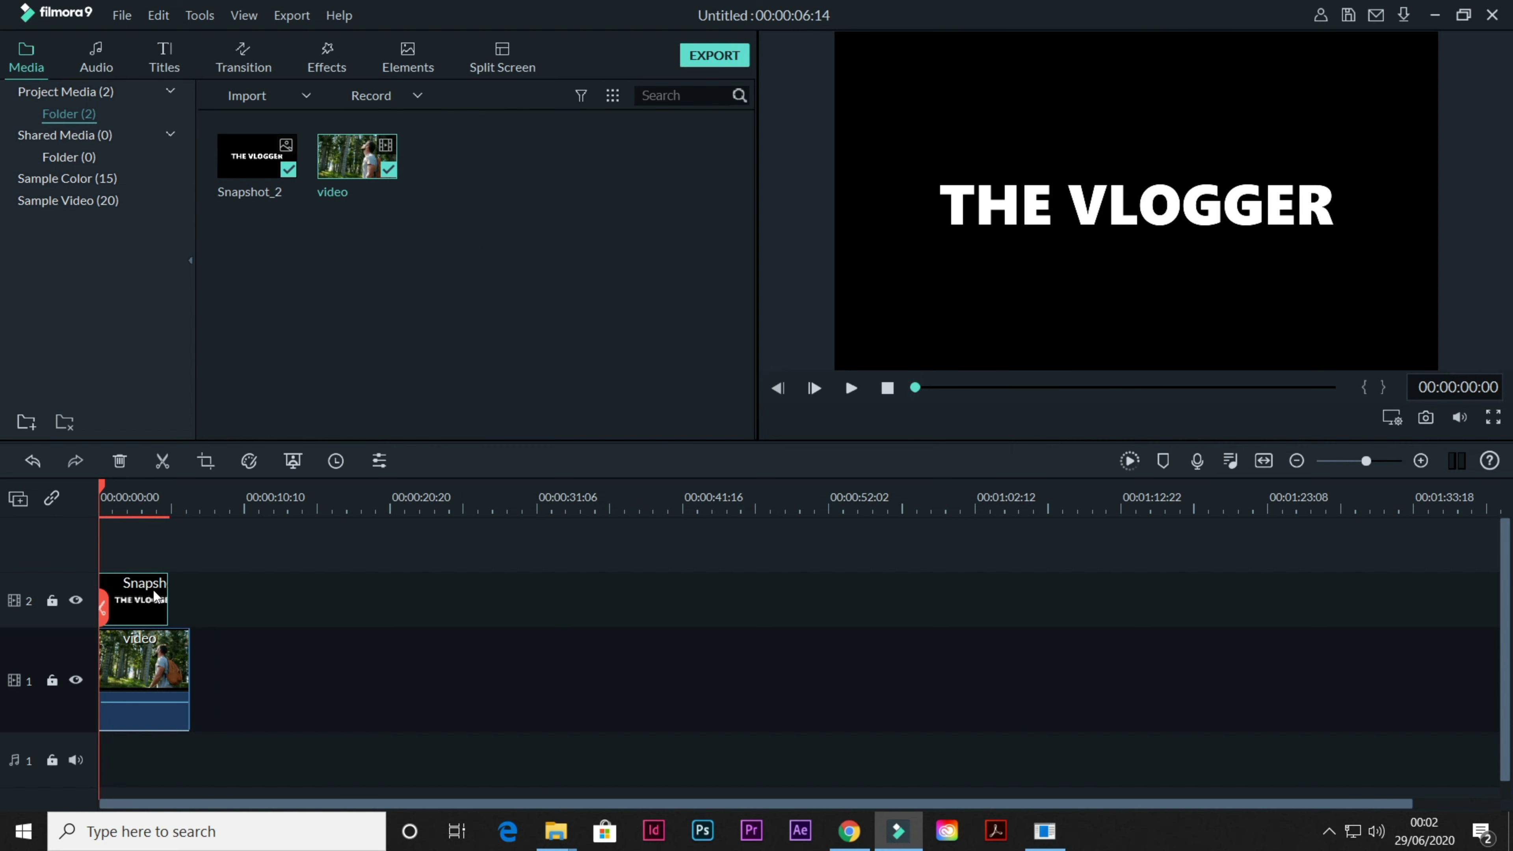
double_click(144, 584)
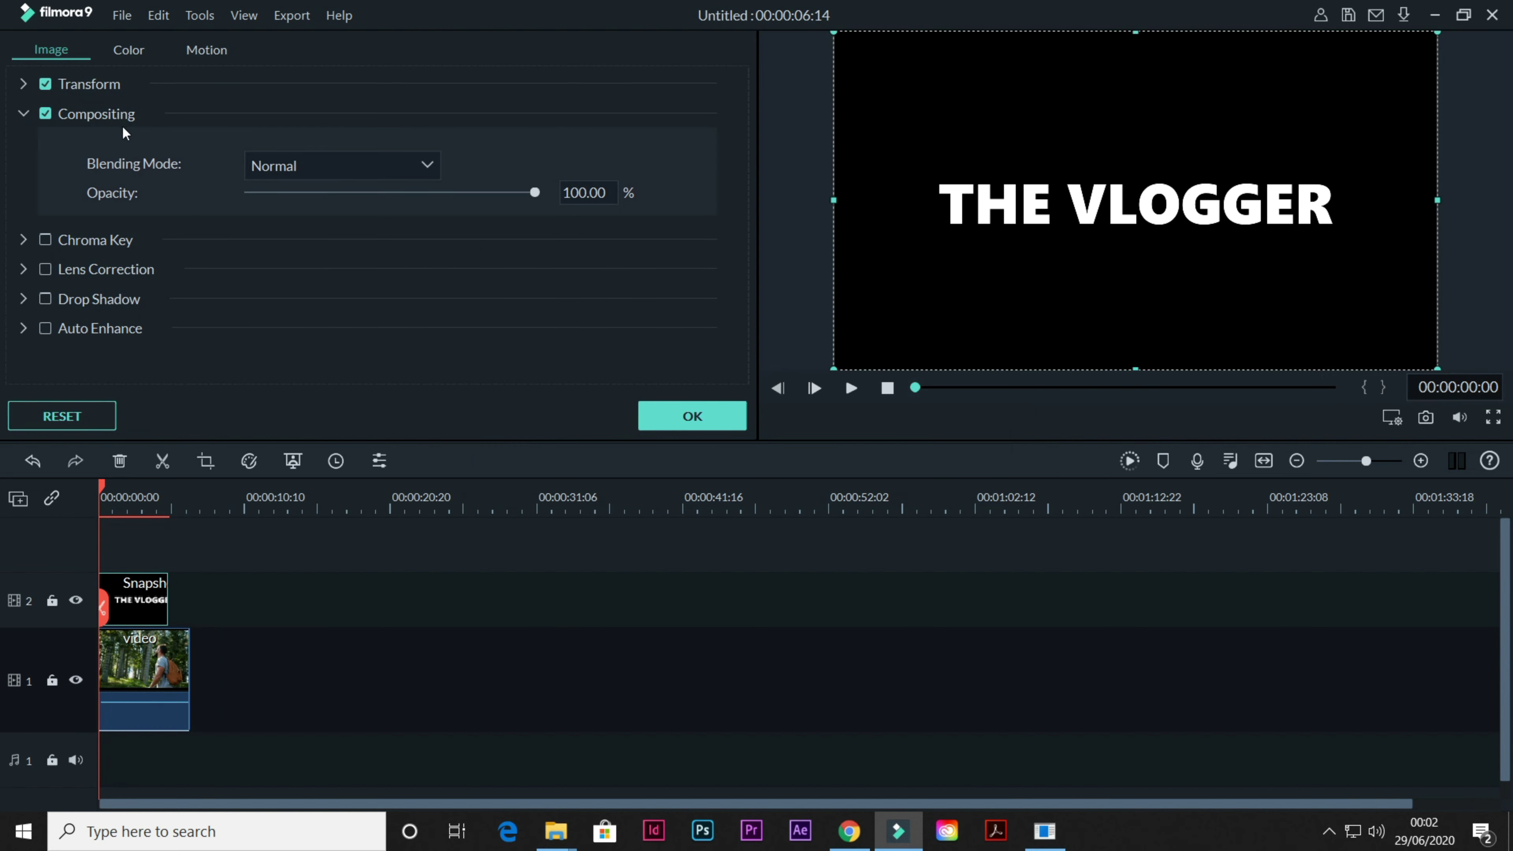
click(303, 173)
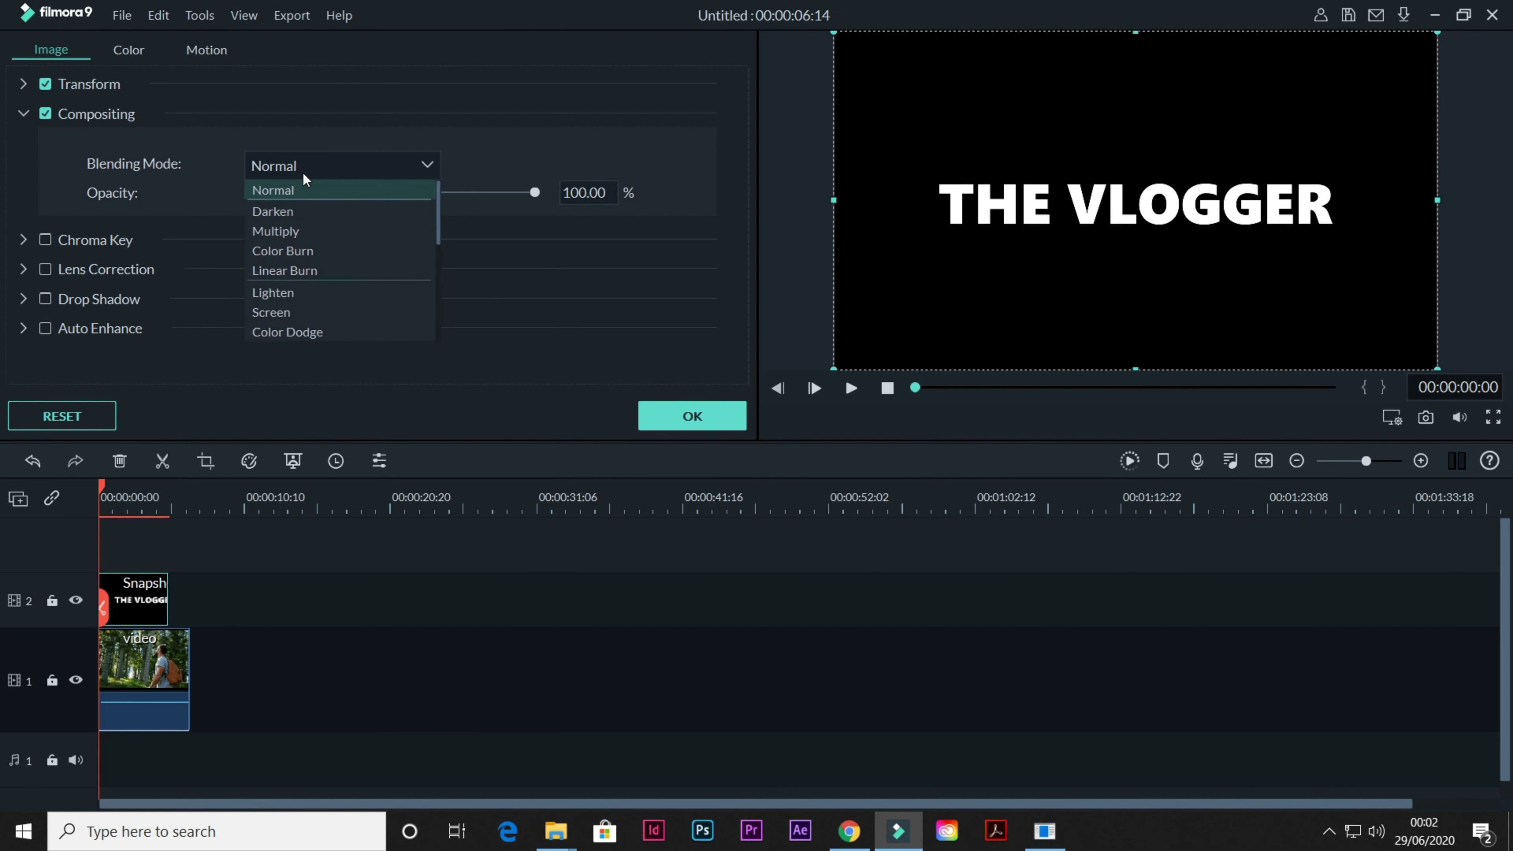
click(300, 206)
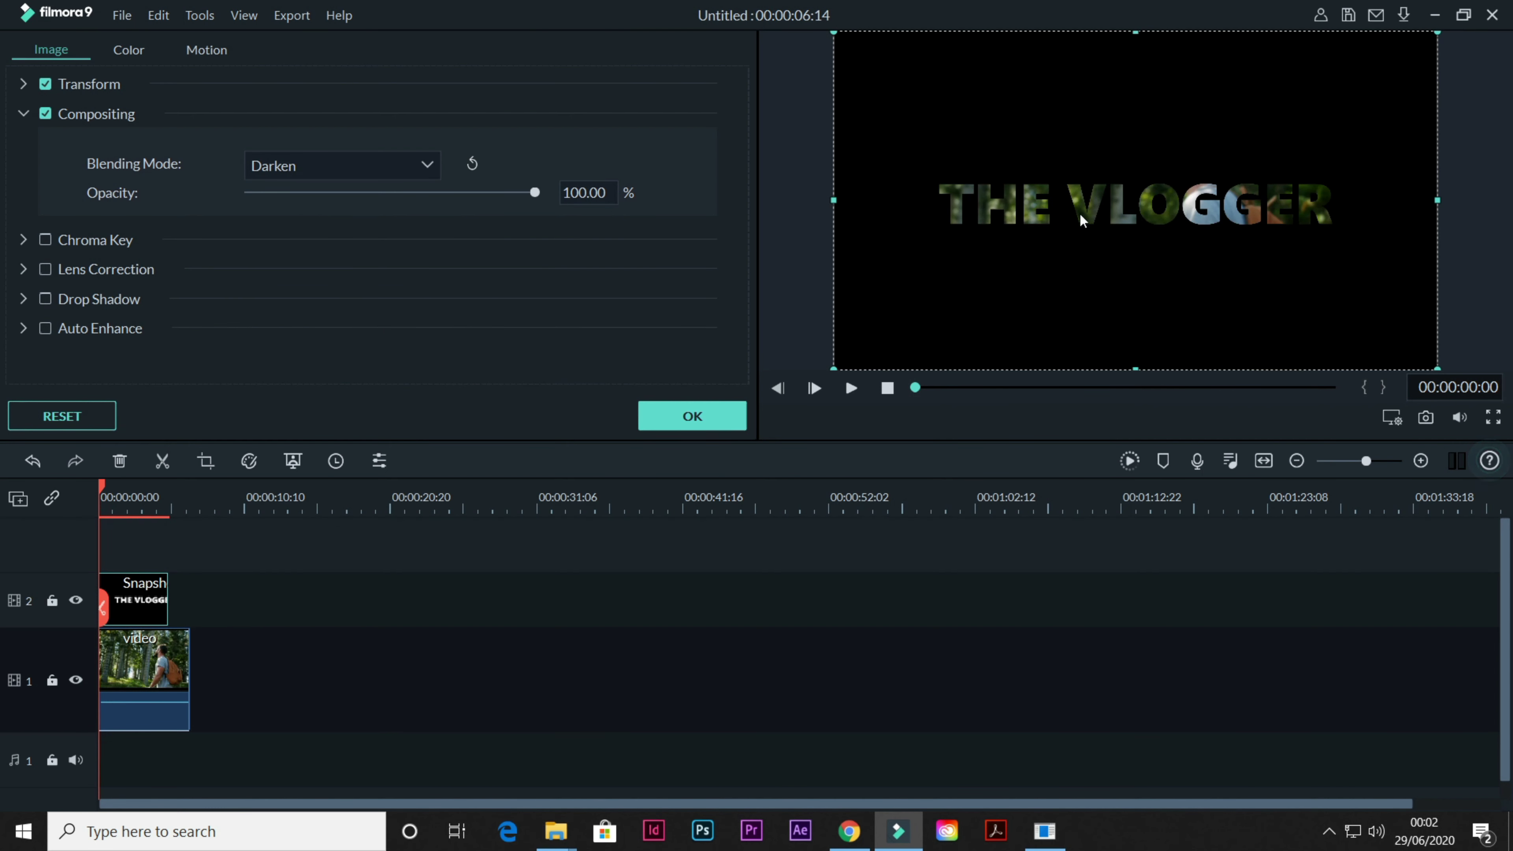
click(692, 415)
Step: Give the snapshot clip a Pan & Zoom effect with the end frame shrunk to 284 x 160 at the O of VLOGGER
double_click(128, 590)
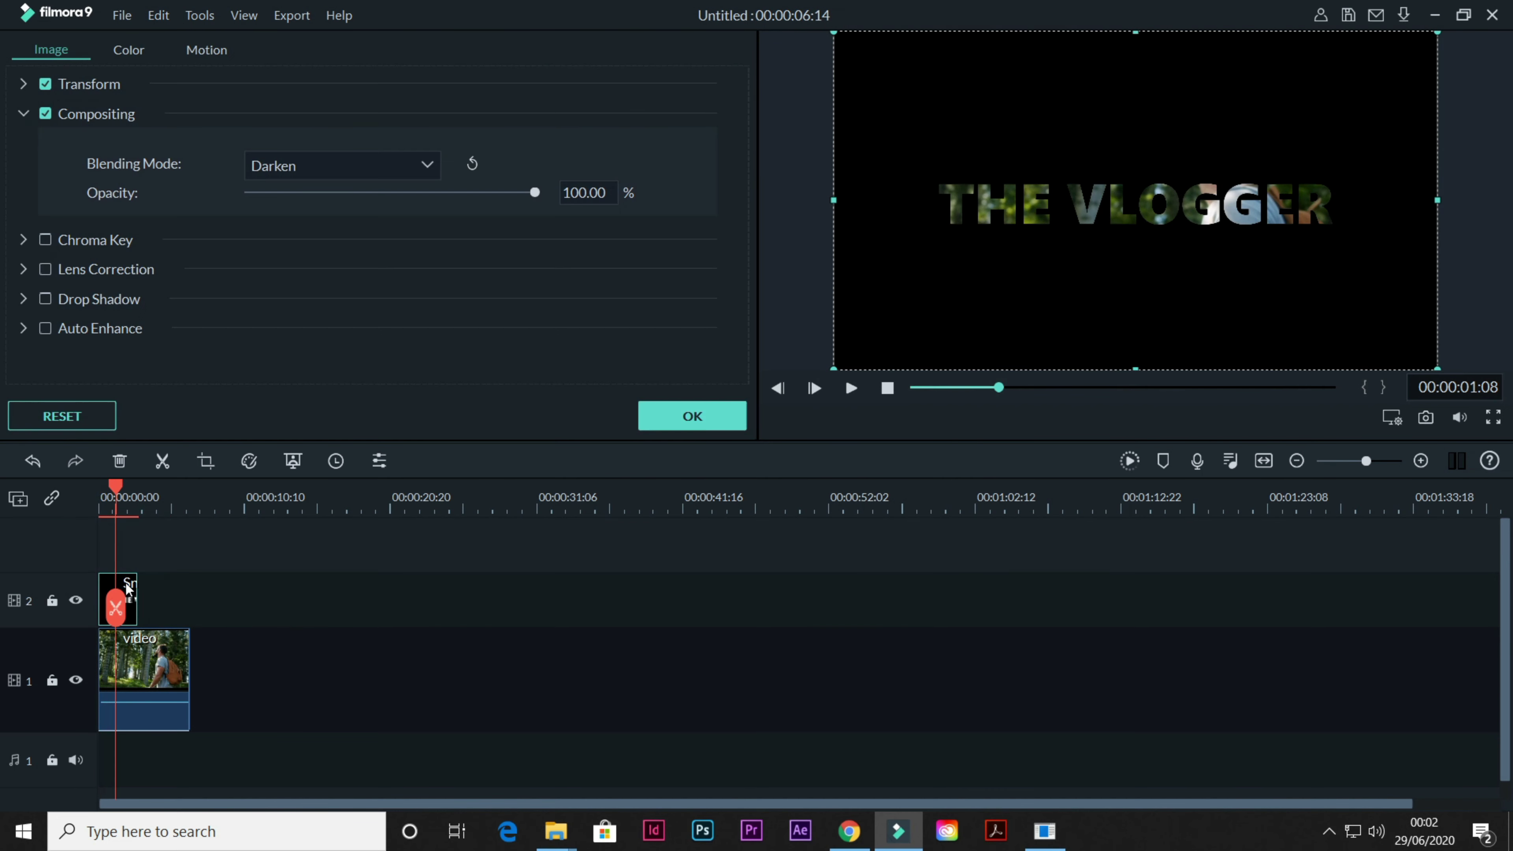
click(661, 415)
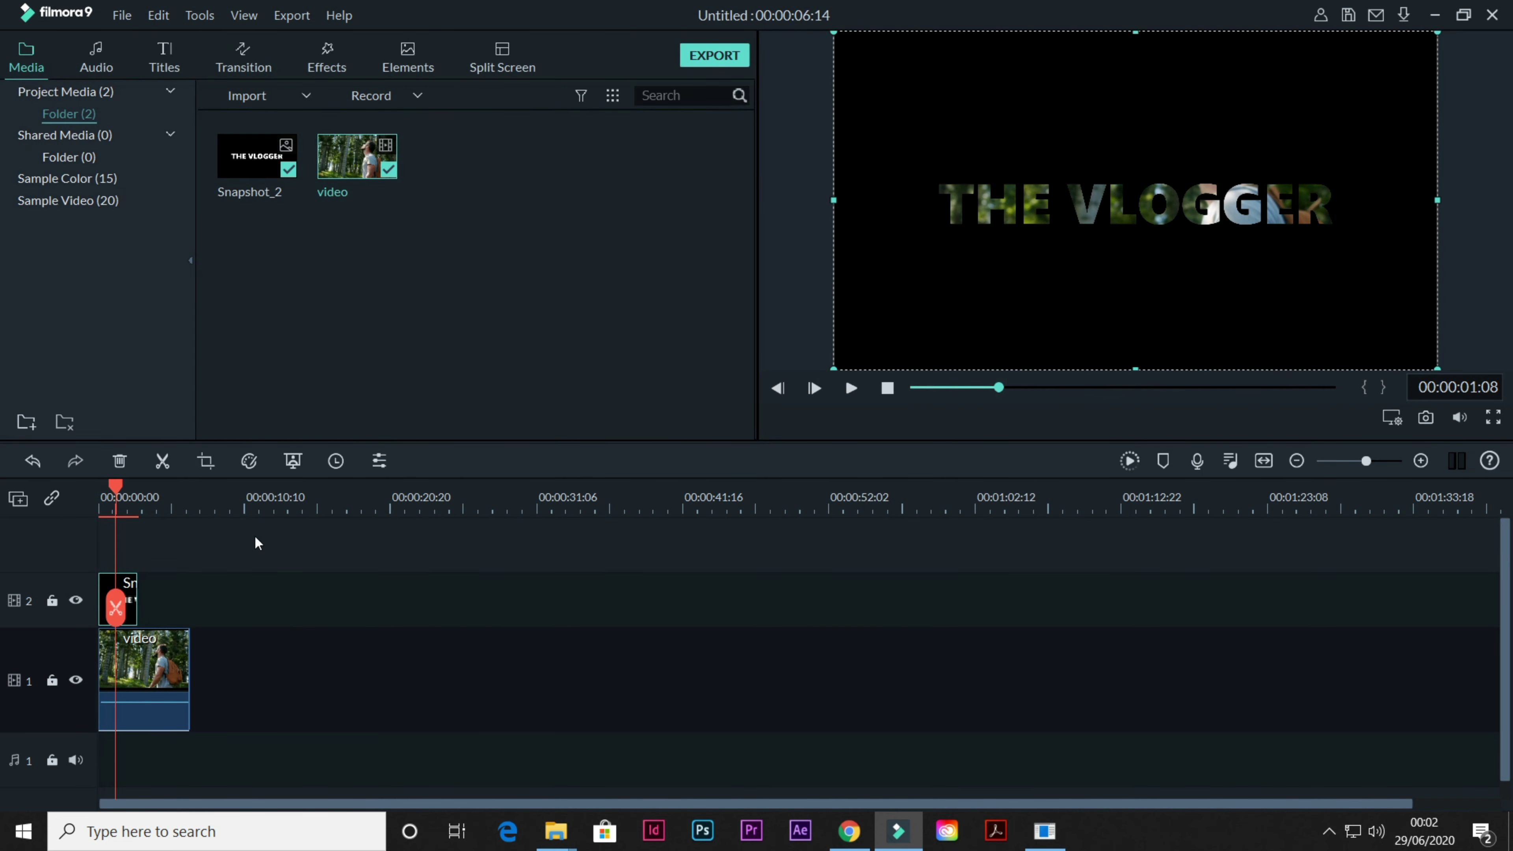
right_click(128, 586)
click(199, 247)
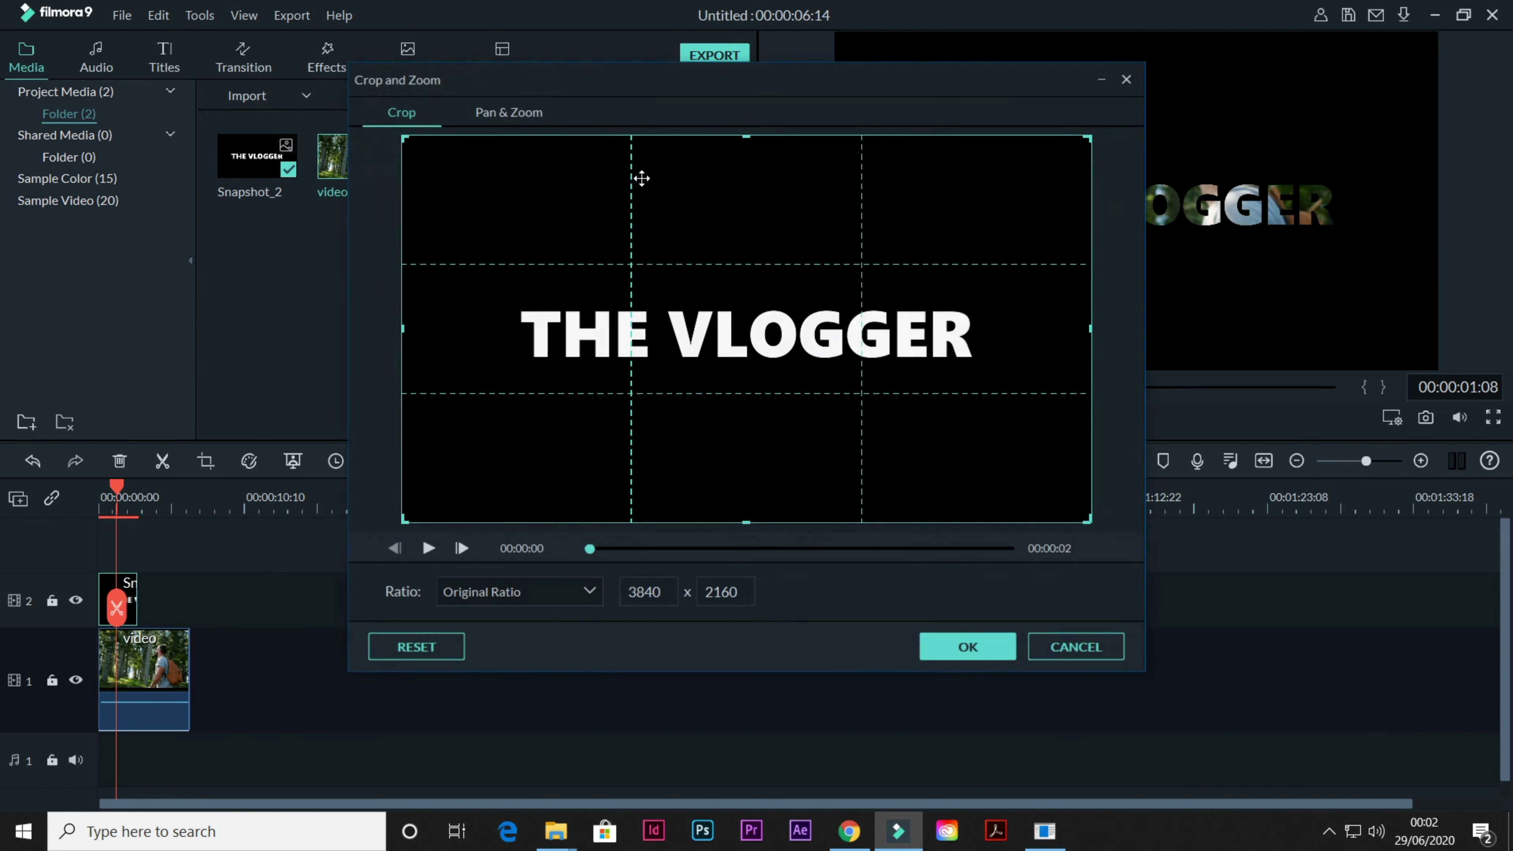
click(506, 110)
click(741, 301)
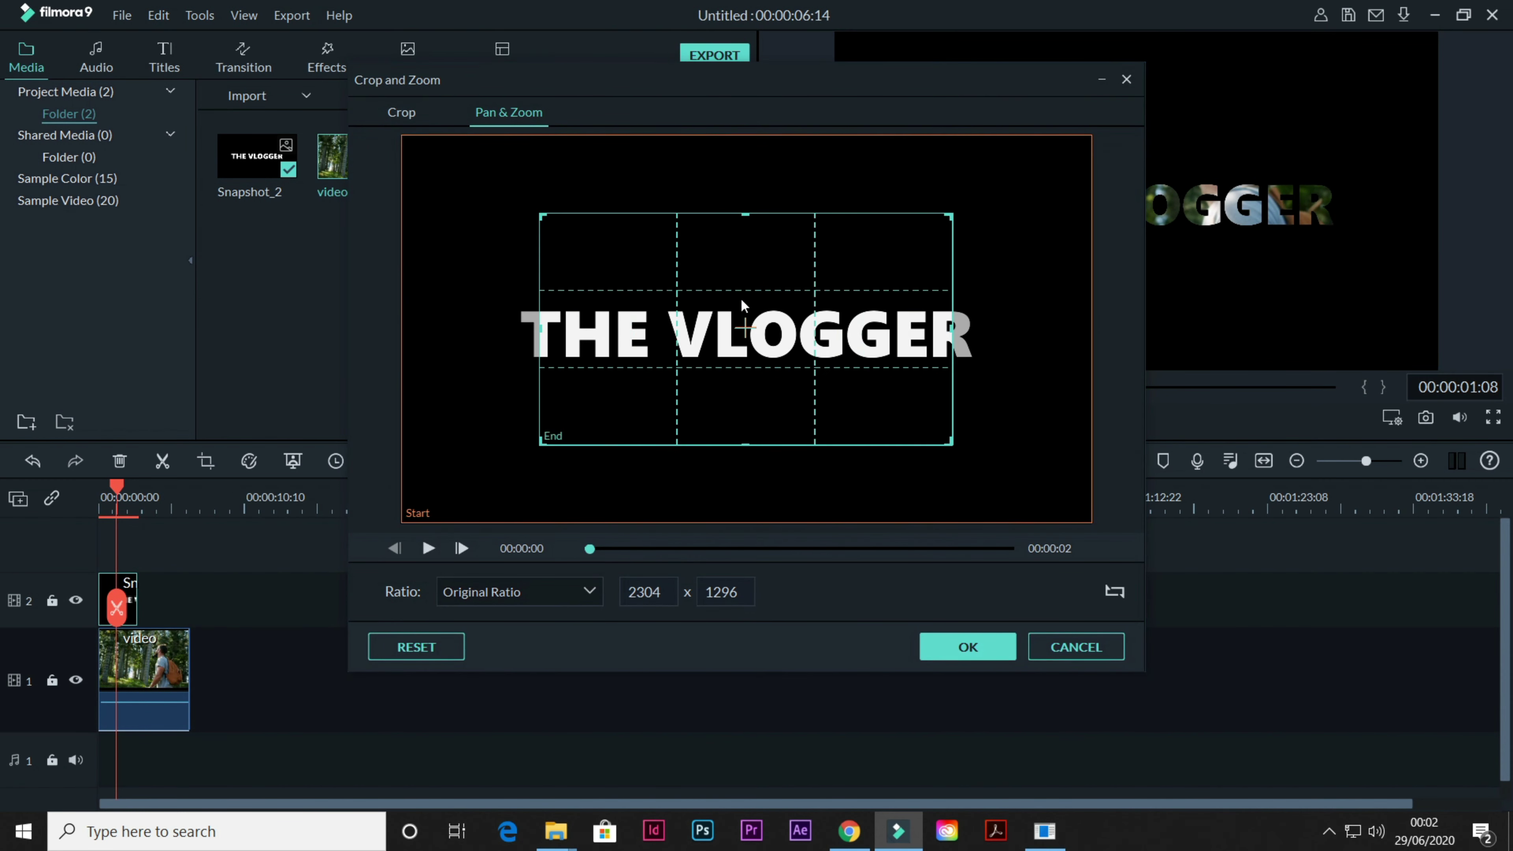
drag(950, 441, 746, 364)
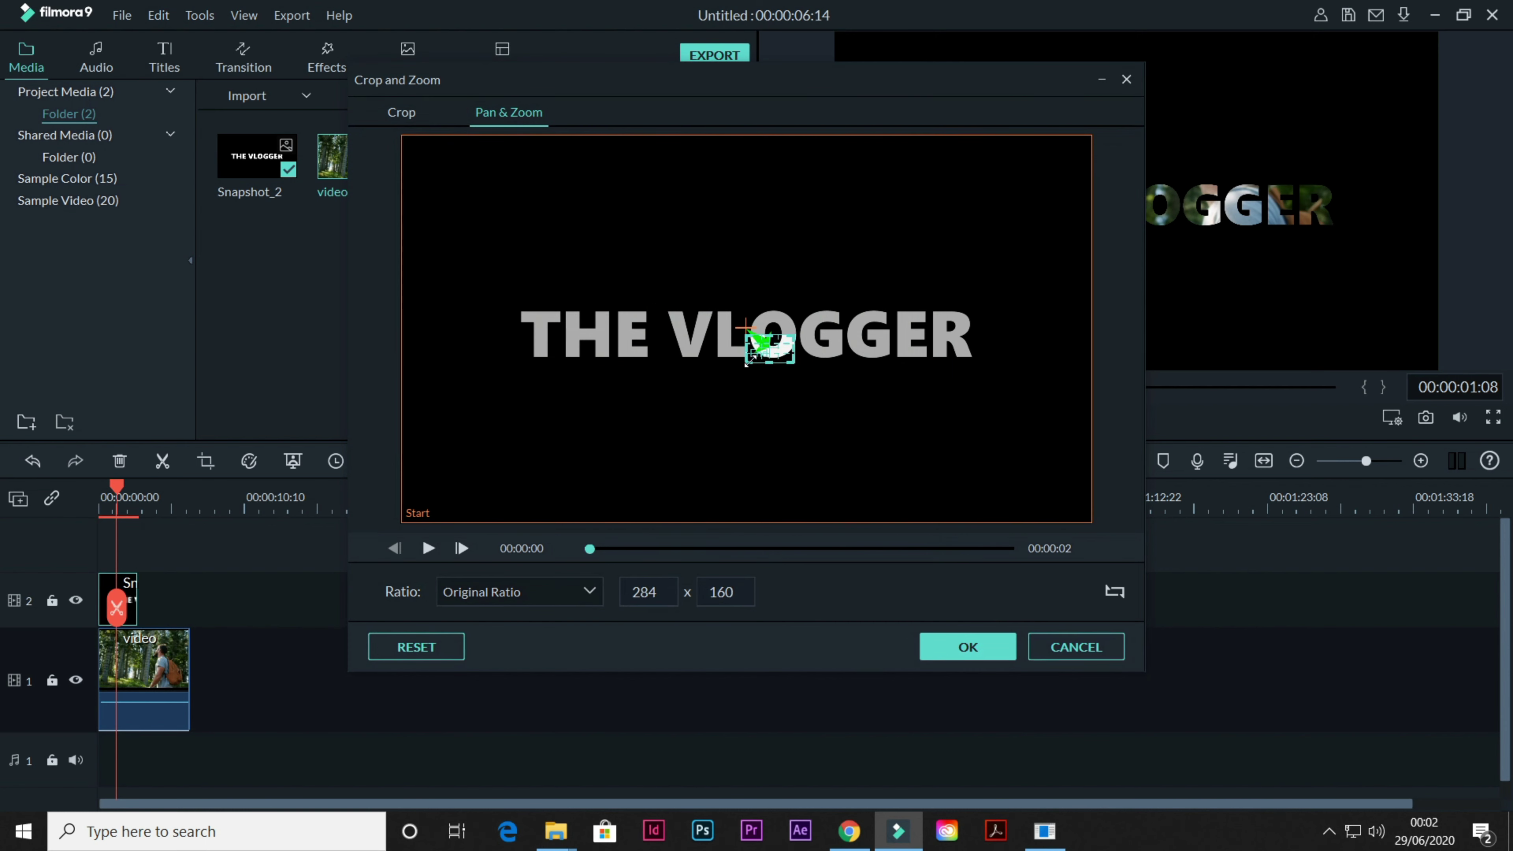
Step: Set the Pan & Zoom frame ratio to 16:9 and apply the effect
click(512, 591)
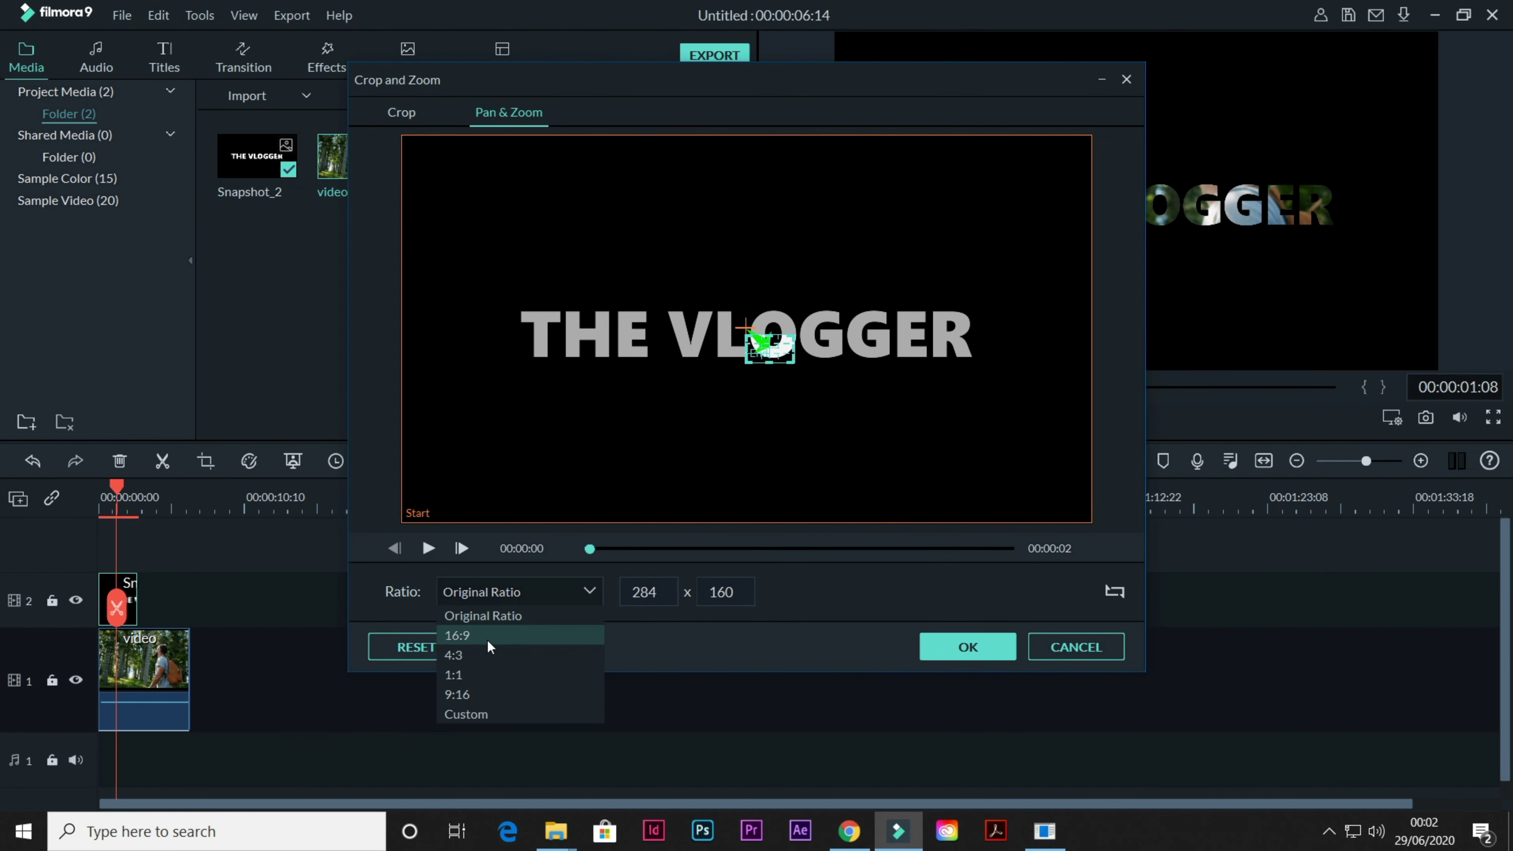
click(487, 636)
click(968, 647)
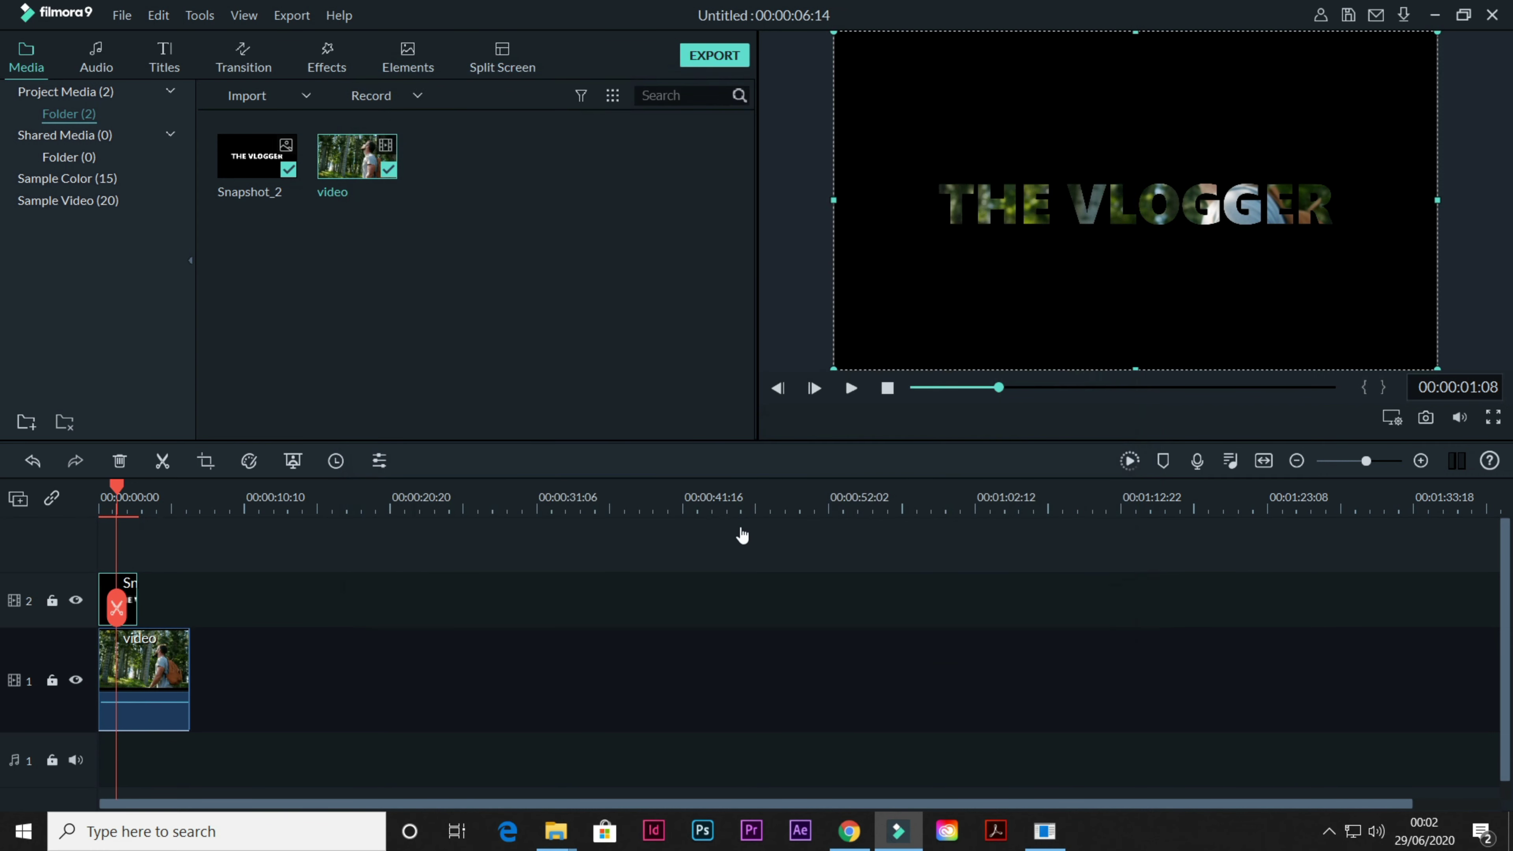
Step: Play the sequence from the beginning twice to examine the zoom through the title into the forest video
drag(119, 497, 9, 484)
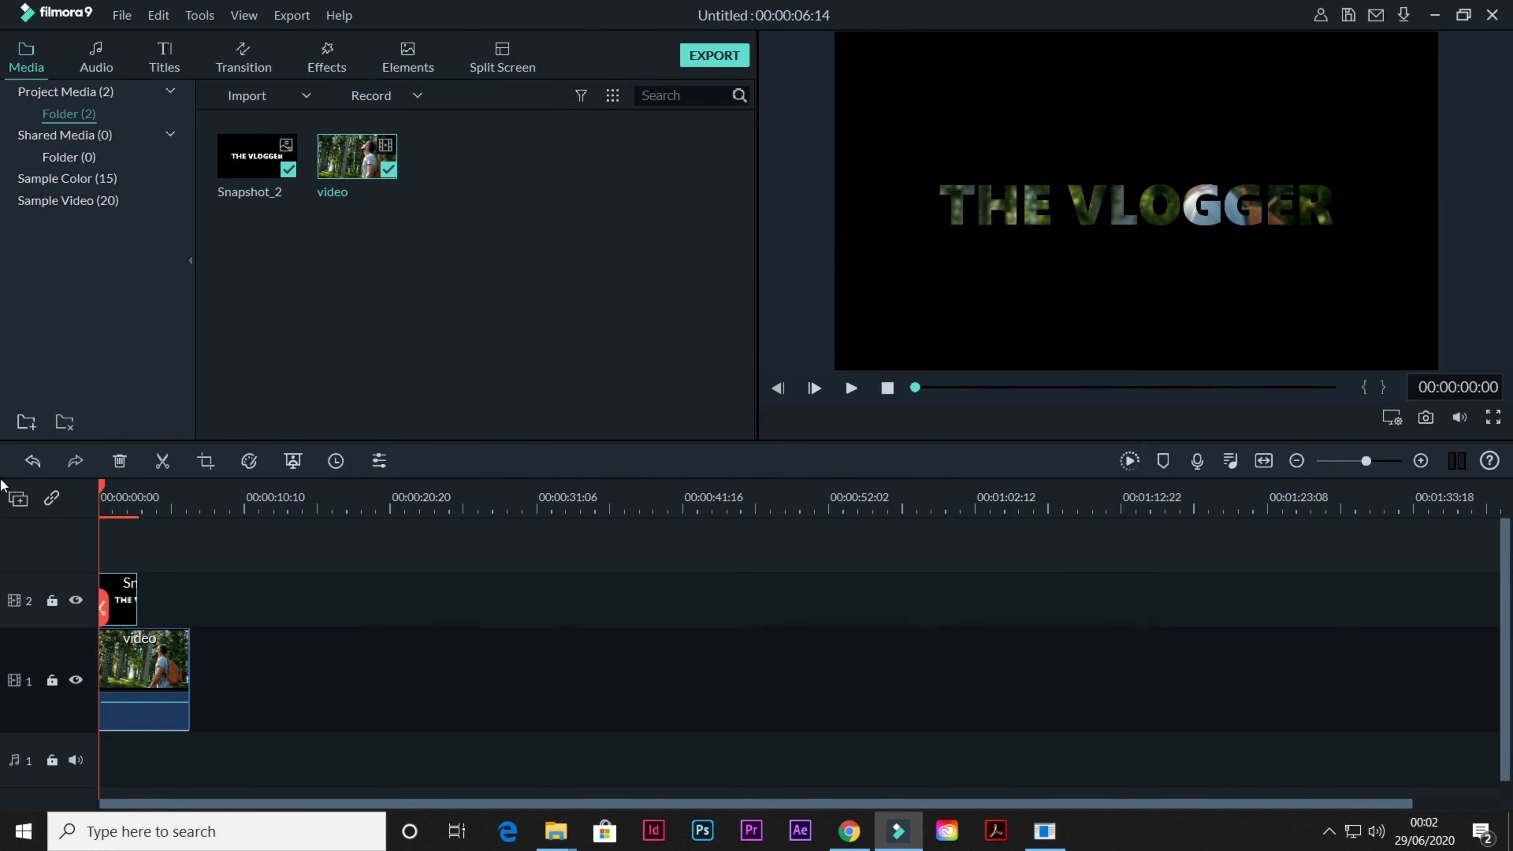
key(space)
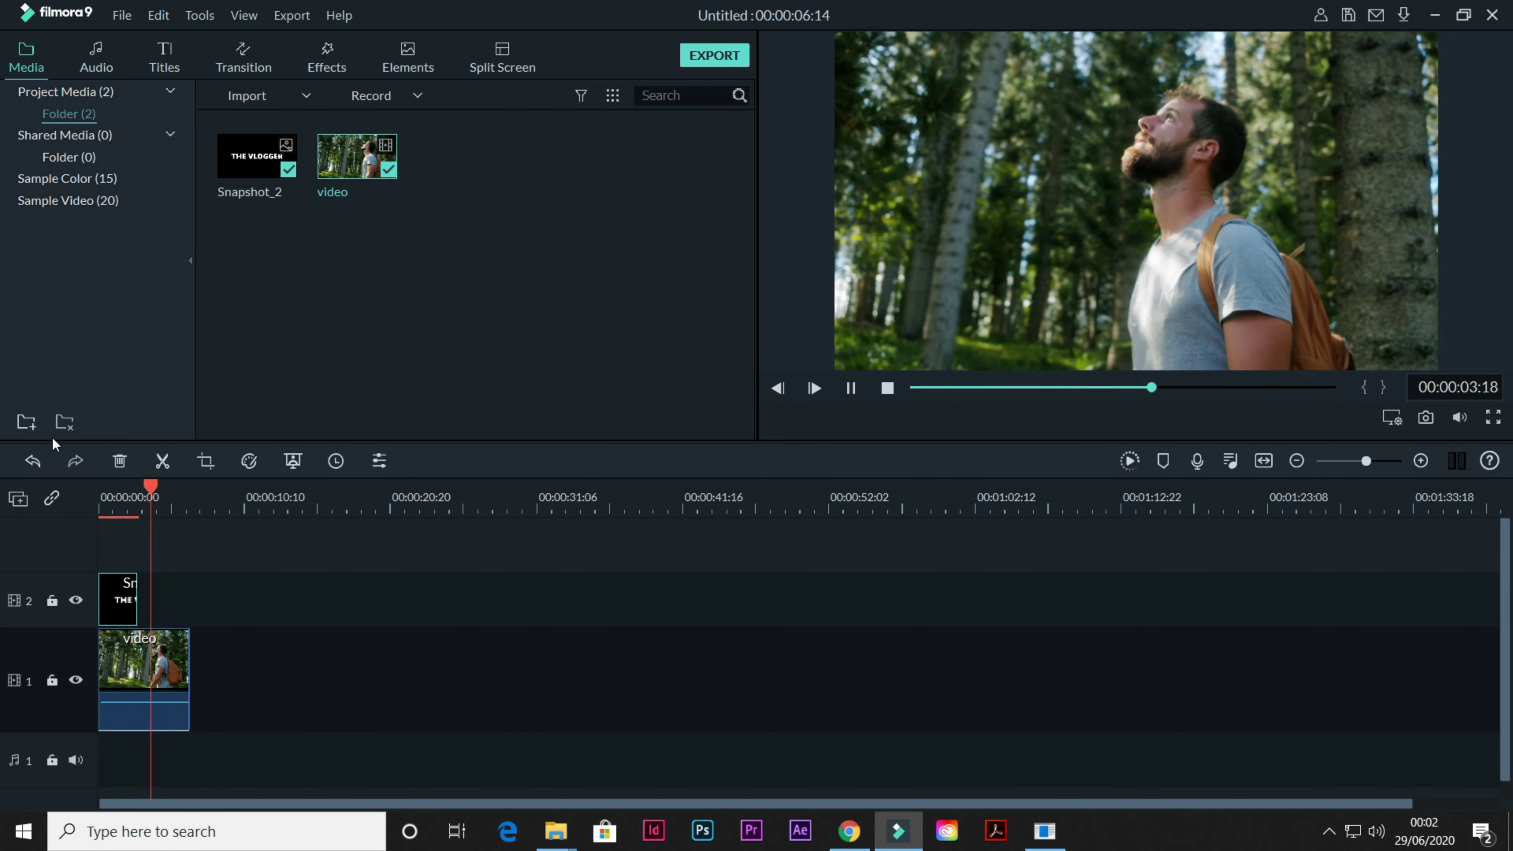
click(123, 498)
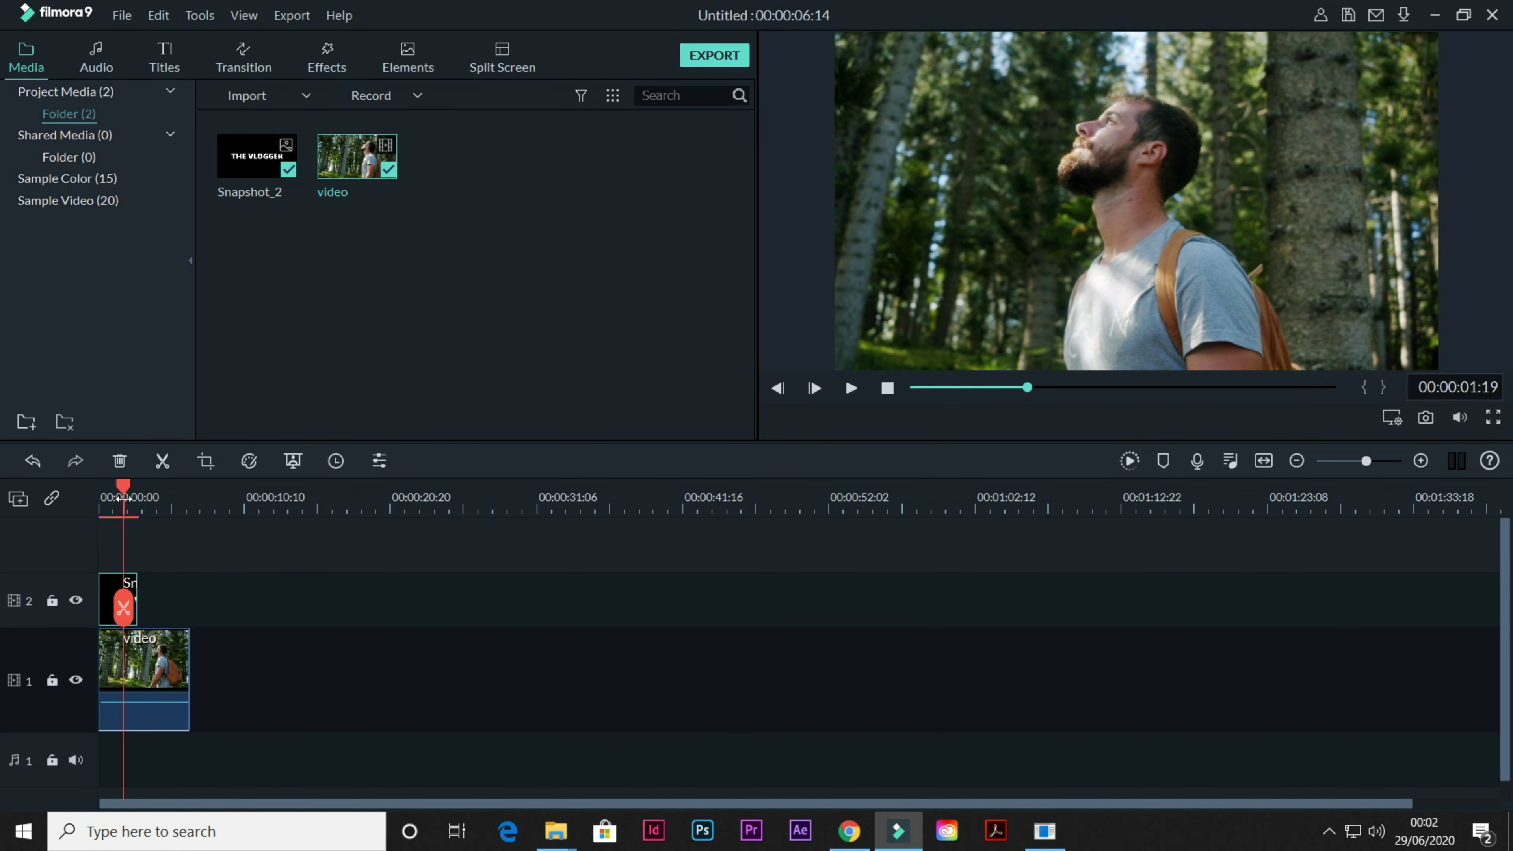
drag(123, 498, 61, 480)
key(space)
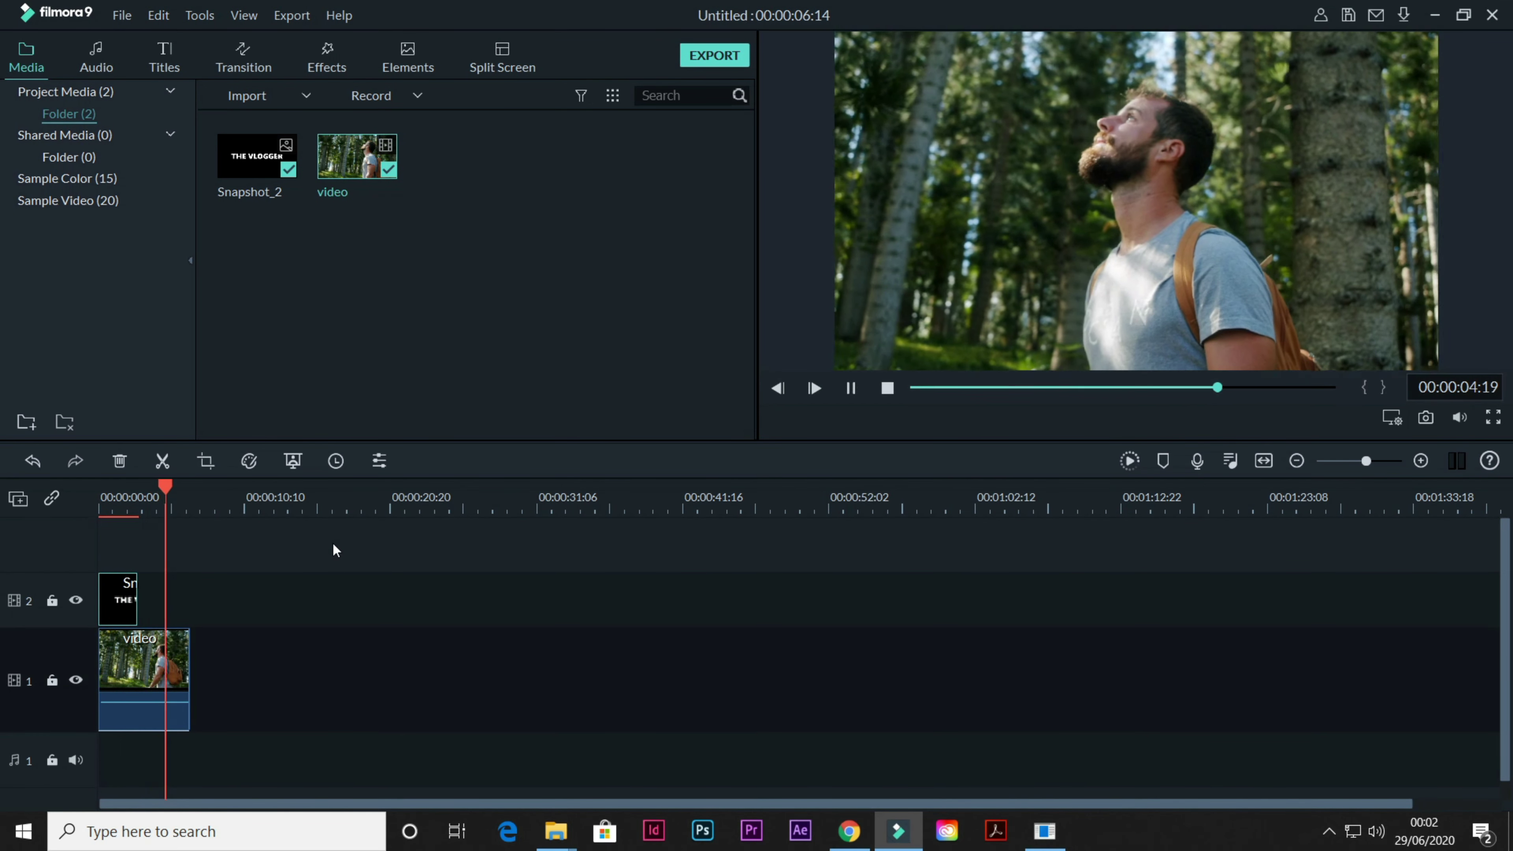
key(space)
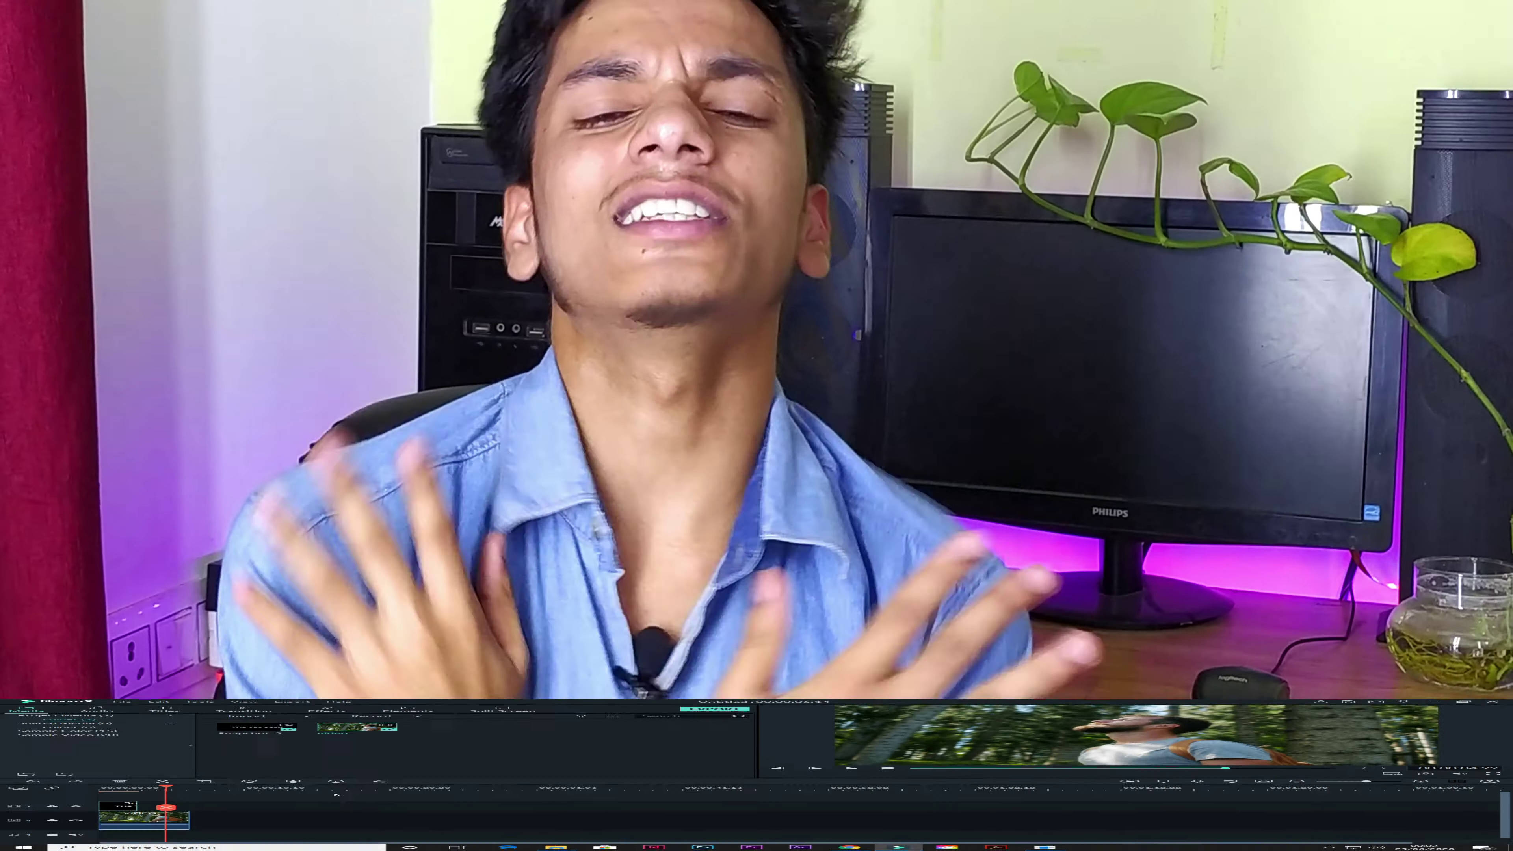